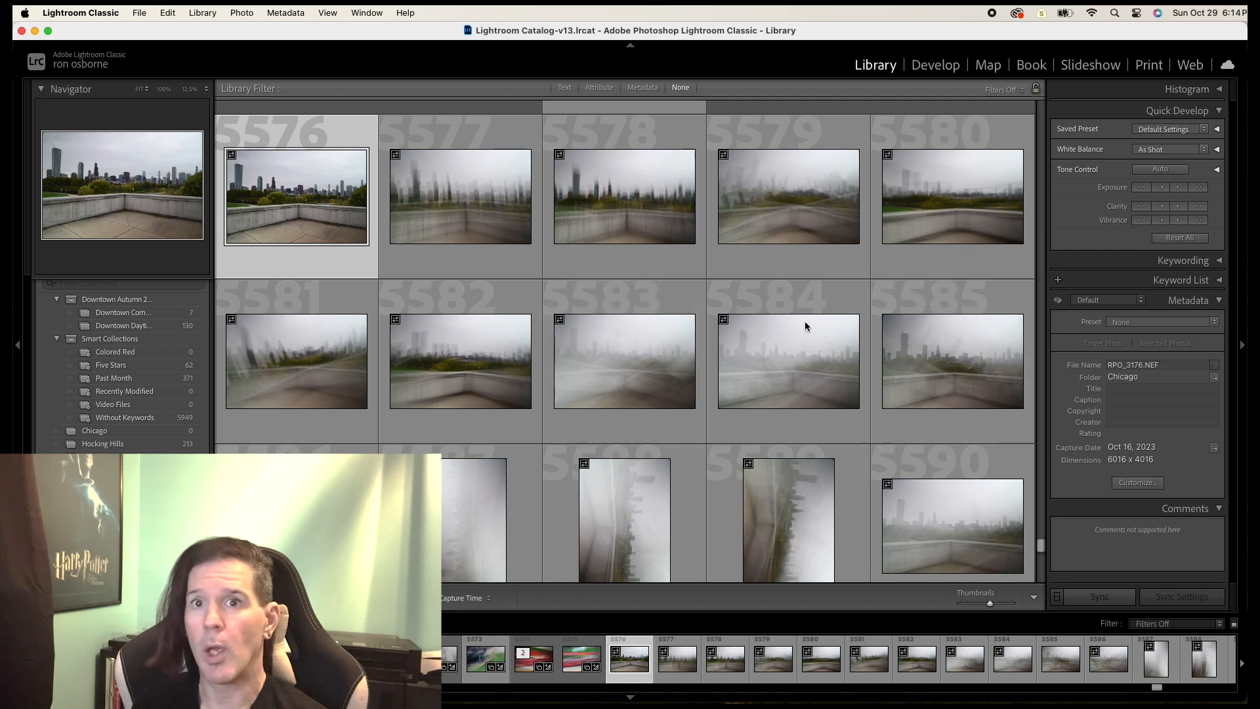
left_click(172, 15)
mouse_move(200, 15)
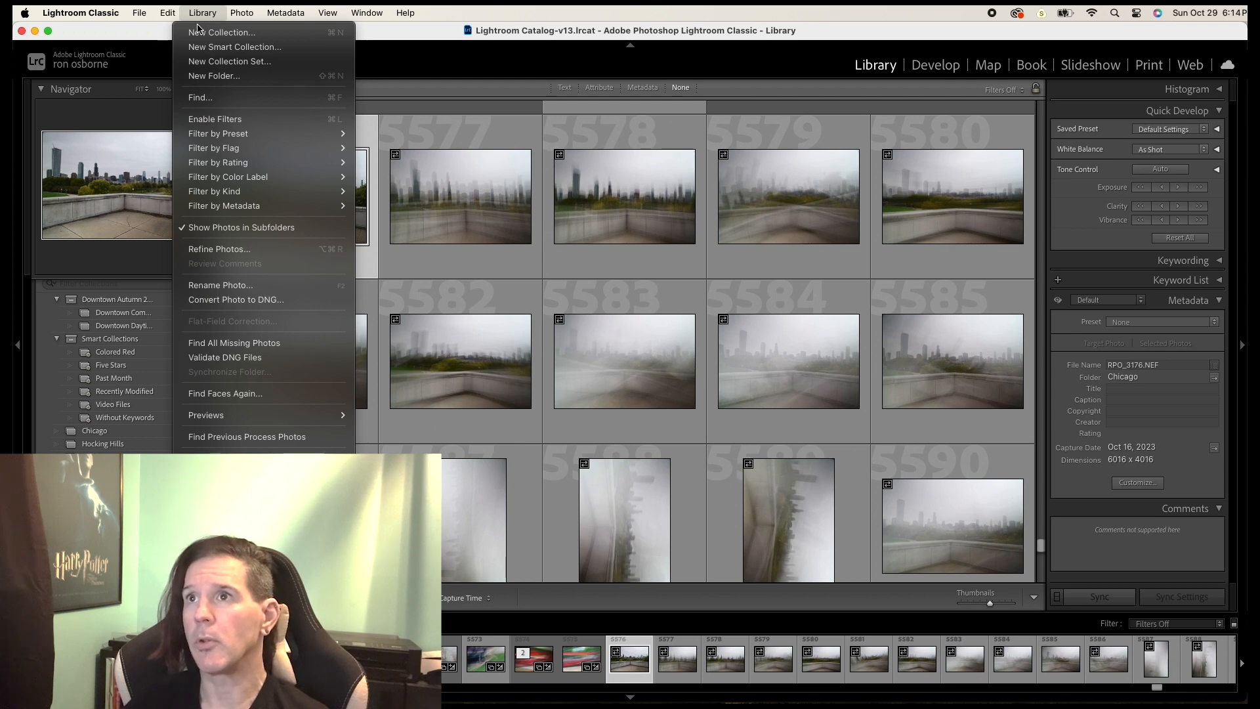
left_click(204, 14)
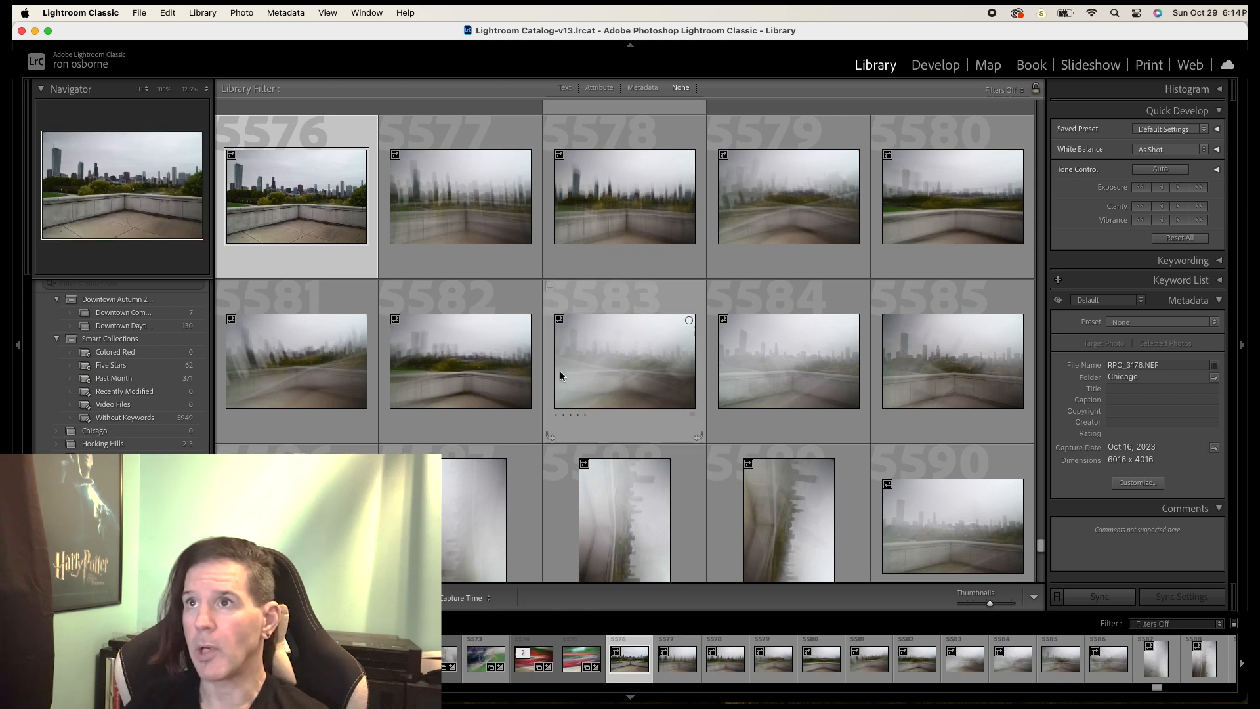
- Select every photo from the first Chicago skyline shot (RPO_3176.NEF) through the last in the catalog and add them to the Chicago collection
left_click(430, 223)
left_click(309, 222)
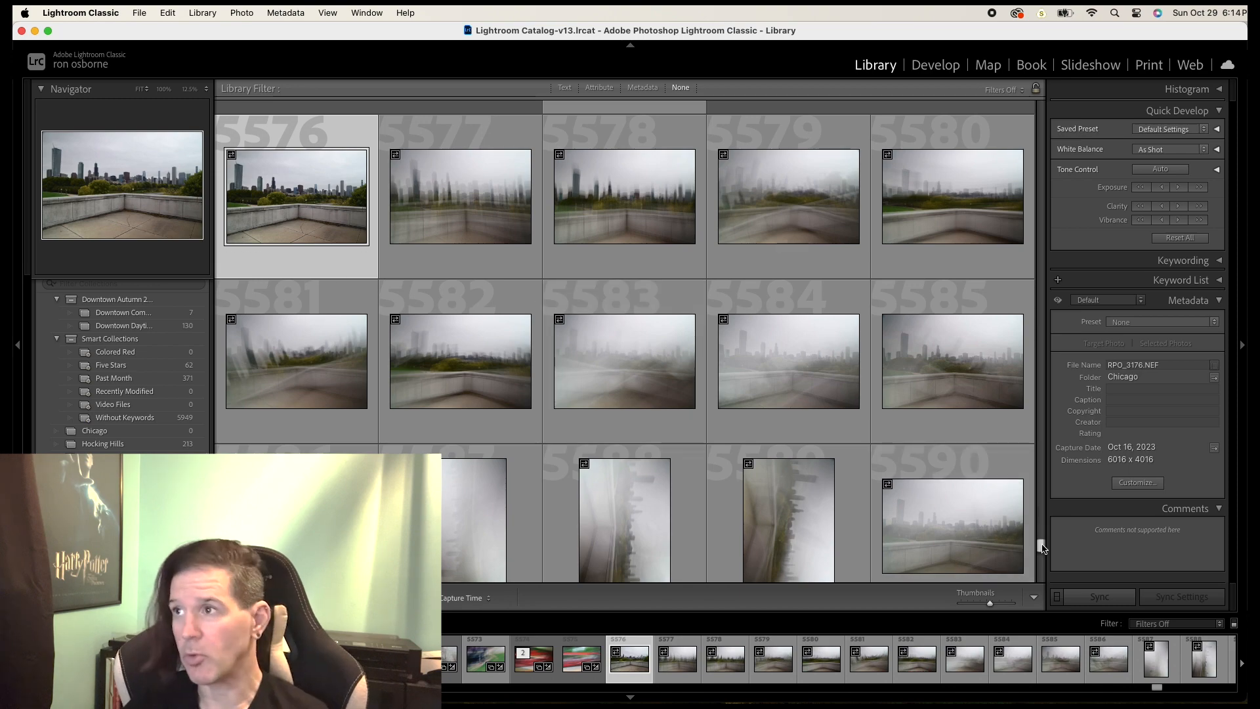
left_click_drag(1042, 546, 1040, 574)
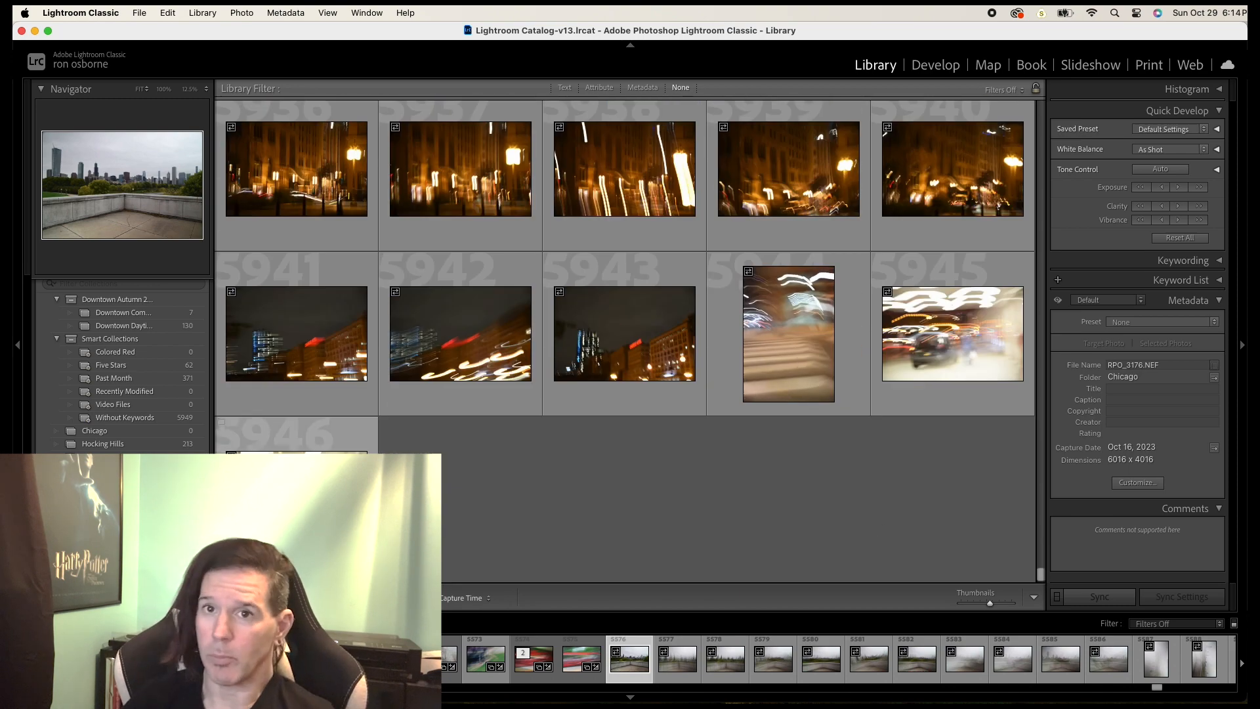
key("super+a")
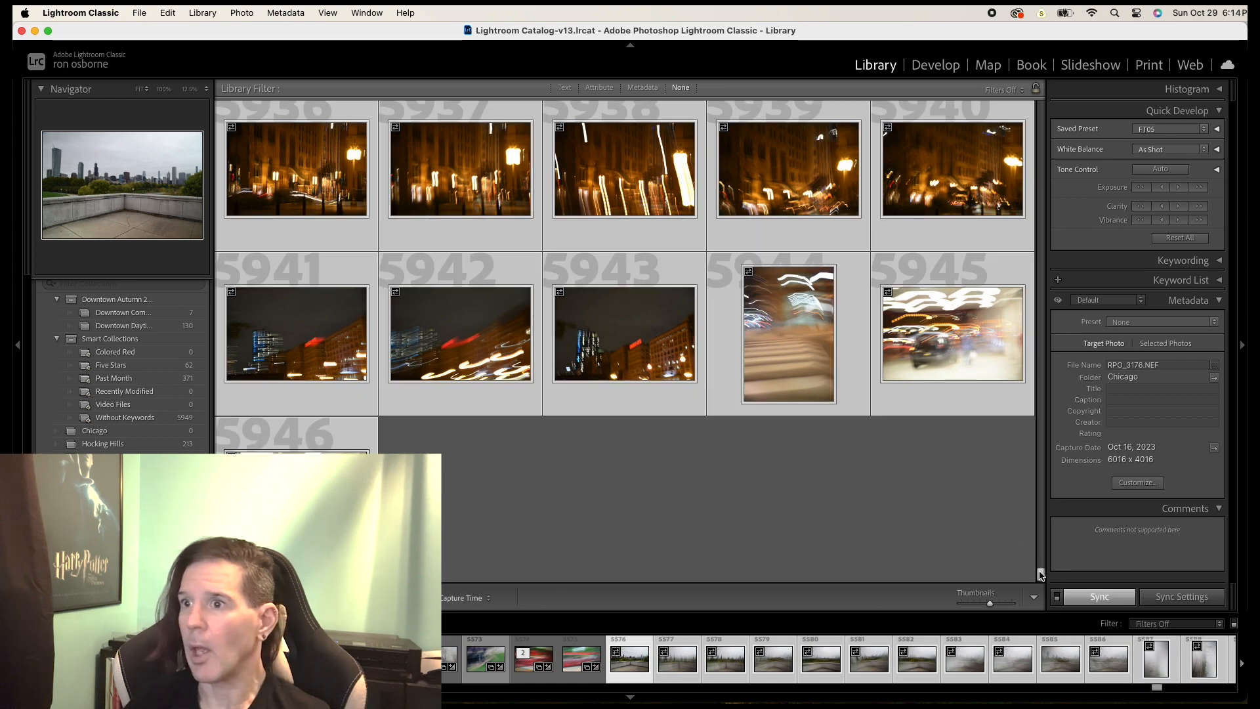
left_click_drag(1040, 573, 1040, 548)
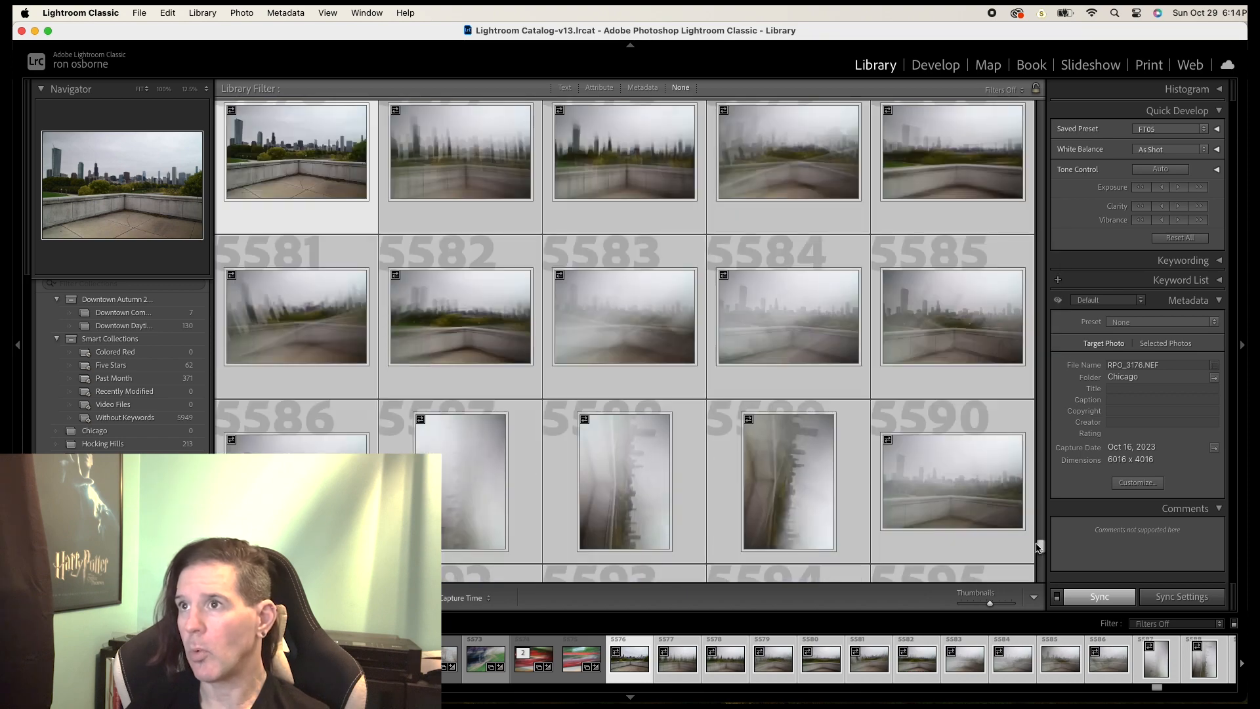
scroll(733, 458, "up", 2)
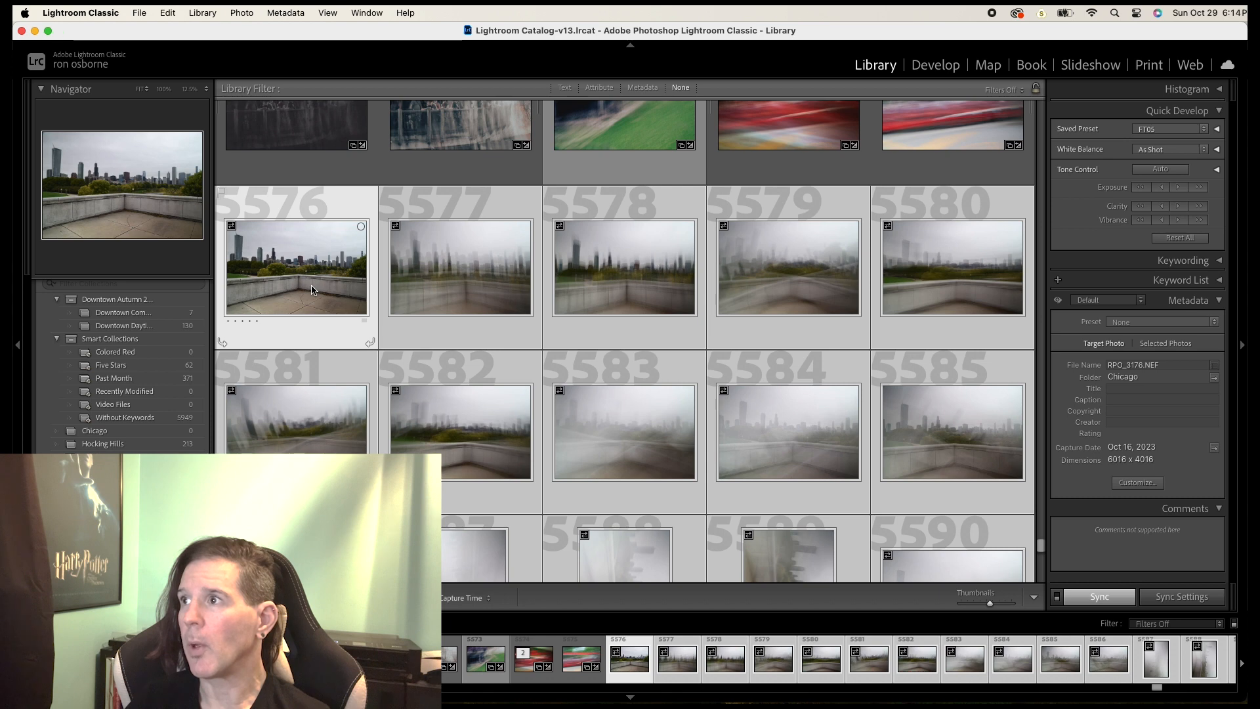
left_click_drag(312, 290, 145, 438)
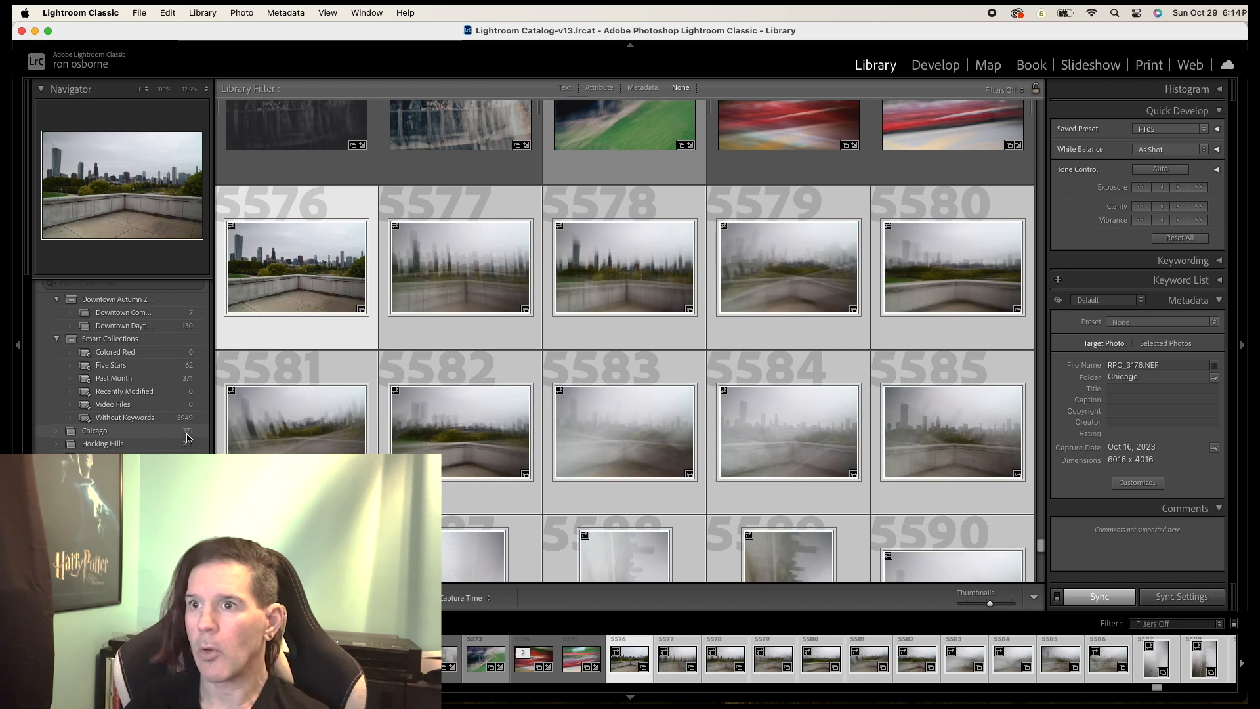
- Clear the multiple selection and select only the first Chicago skyline photo, RPO_3176.NEF
scroll(380, 271, "down", 2)
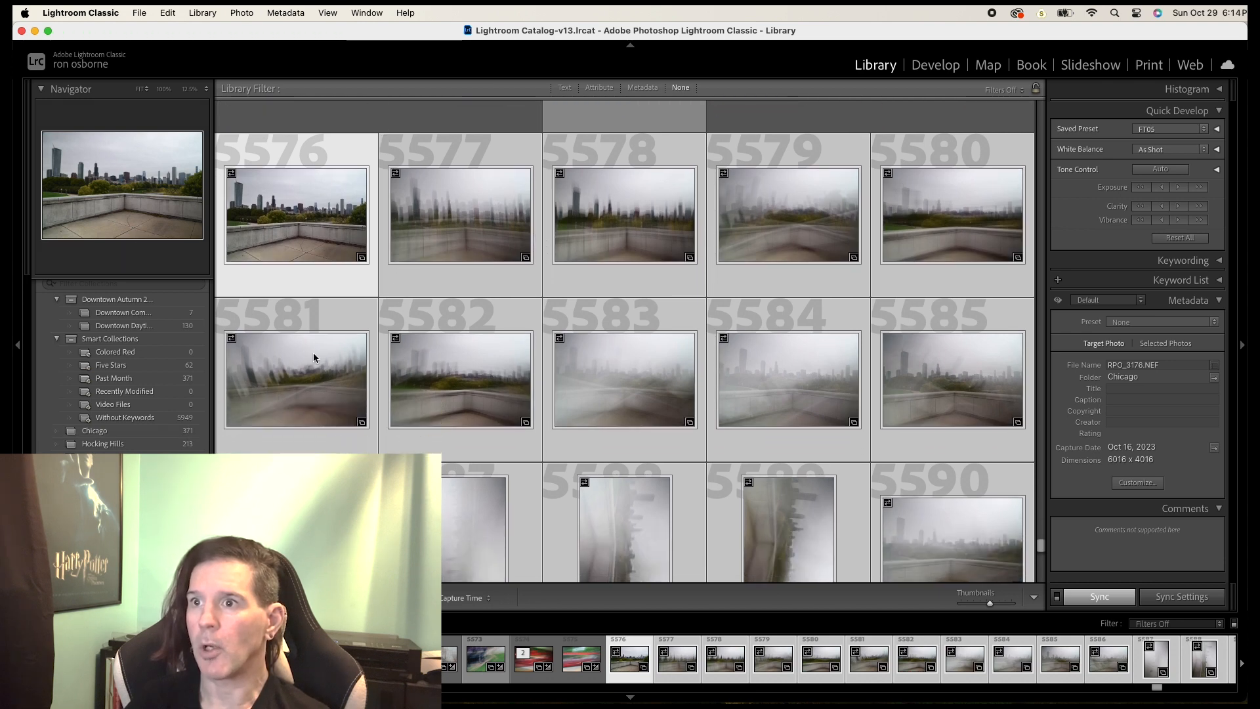
left_click(313, 352)
left_click(300, 256)
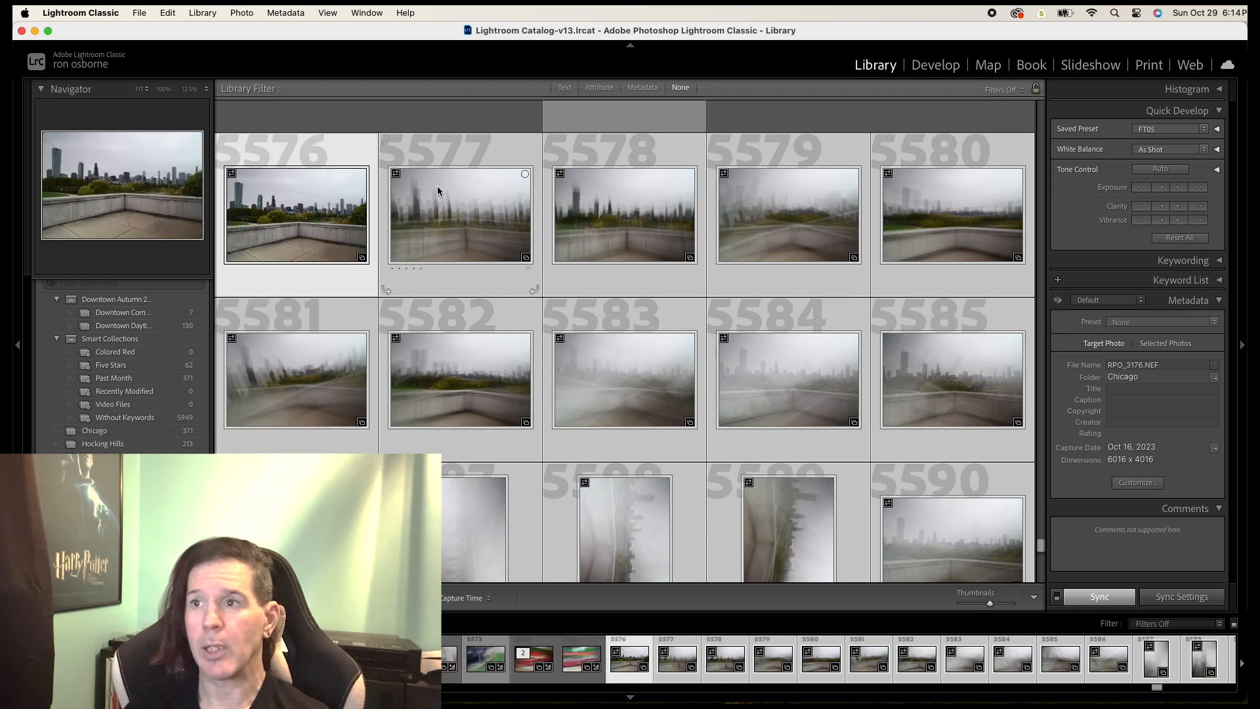
scroll(793, 158, "up", 2)
scroll(401, 304, "up", 2)
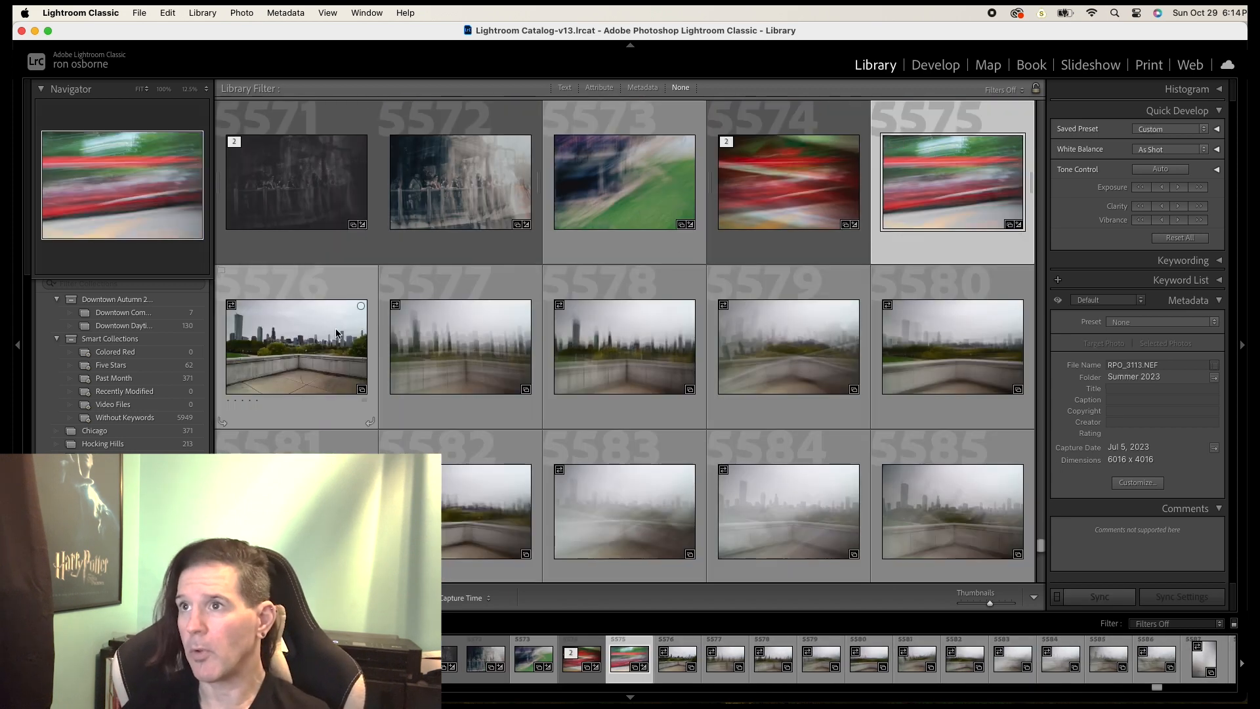
left_click(336, 333)
scroll(336, 332, "down", 3)
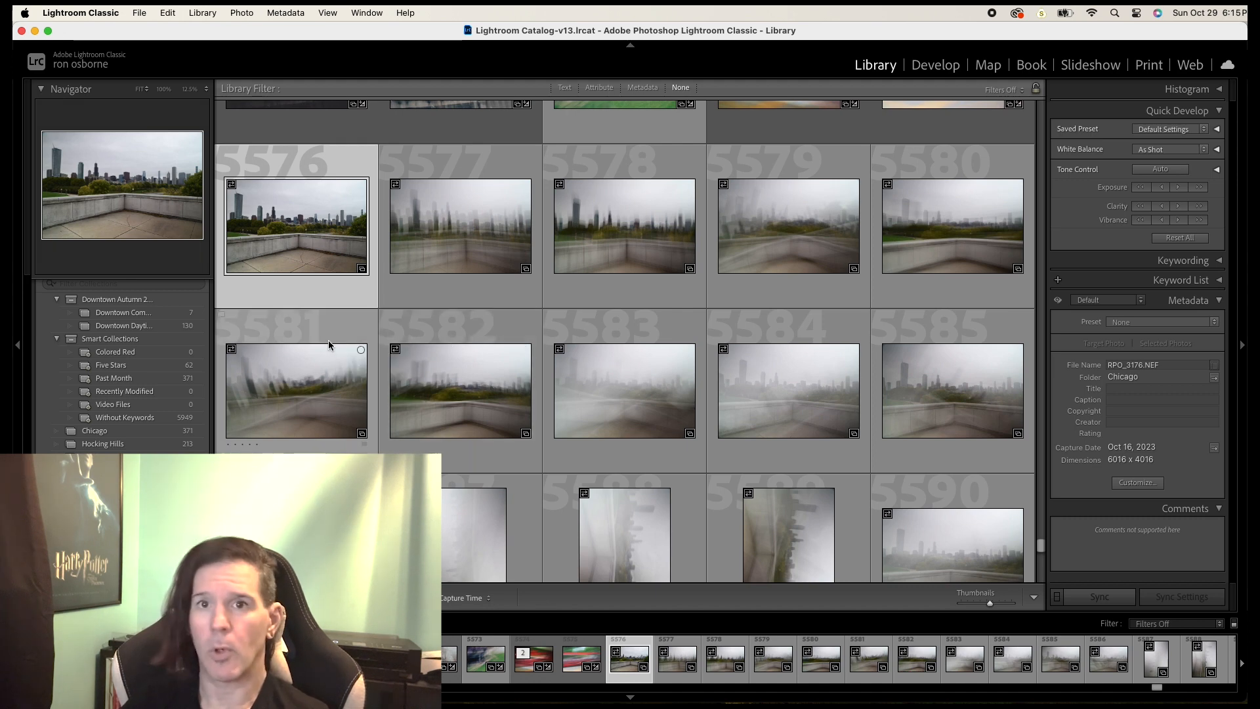
- Open the Chicago collection, look over its opening photos, and leave the first one selected
left_click(113, 432)
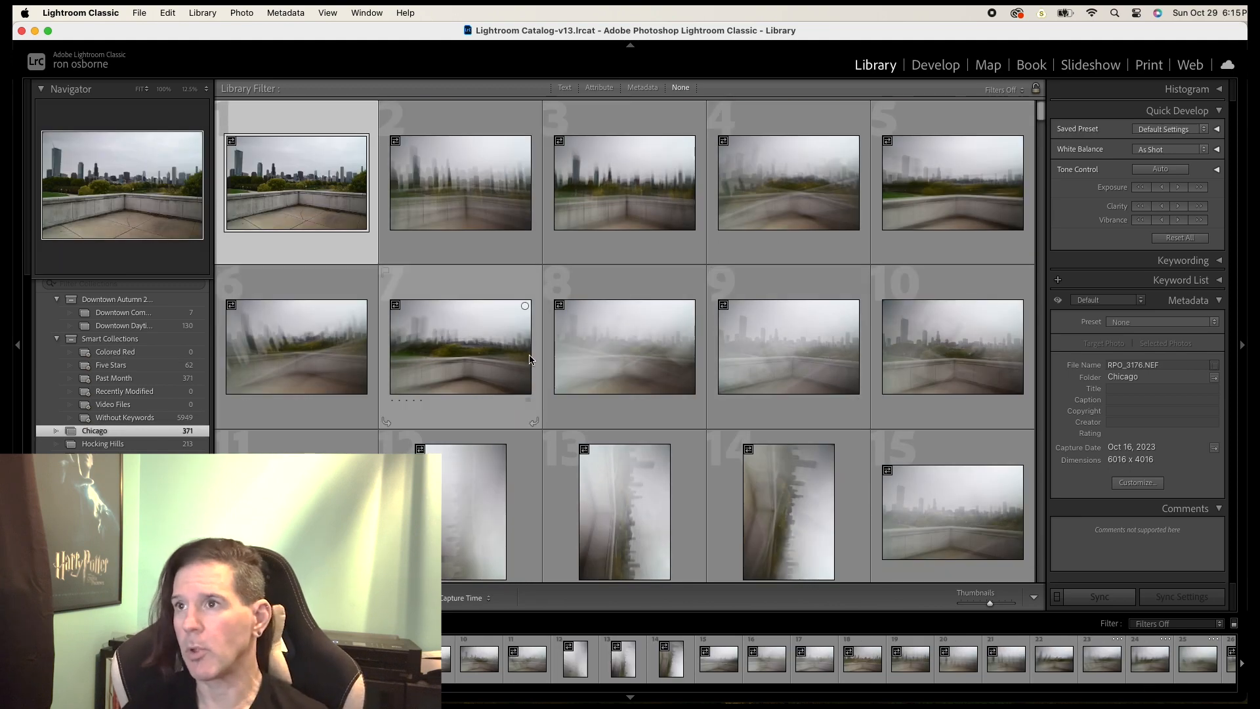
scroll(529, 354, "down", 2)
scroll(528, 359, "down", 10)
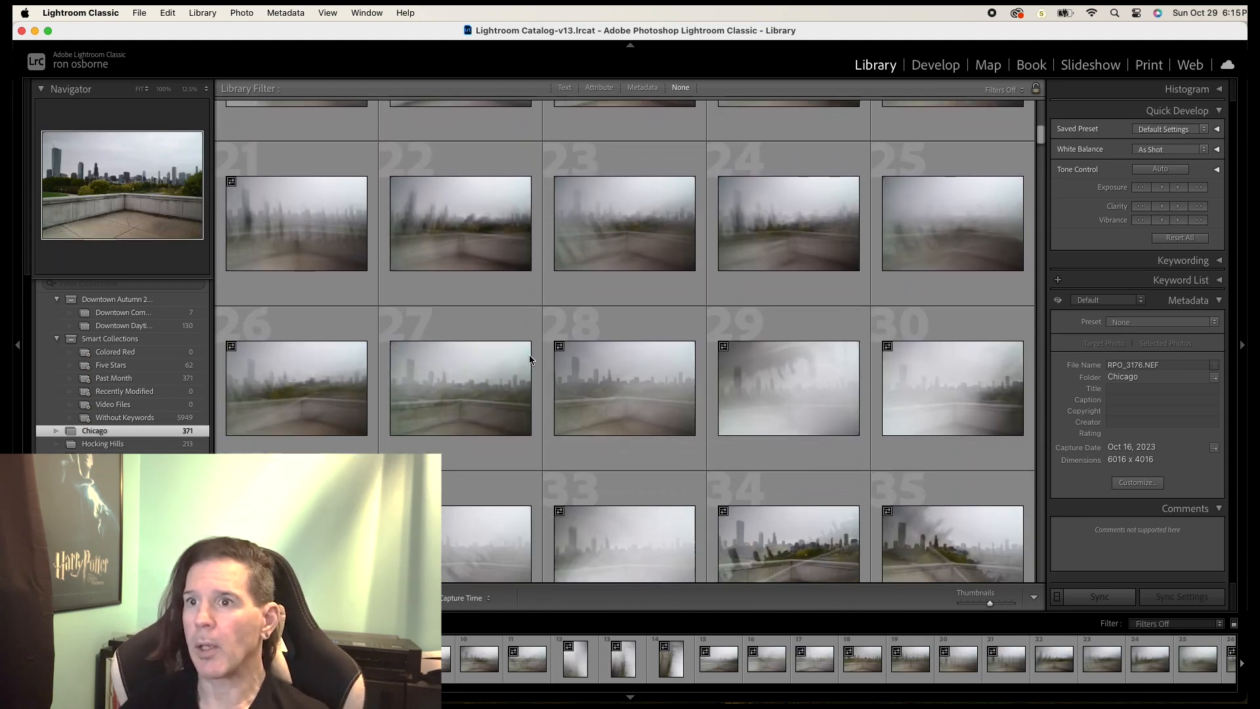
scroll(529, 358, "up", 8)
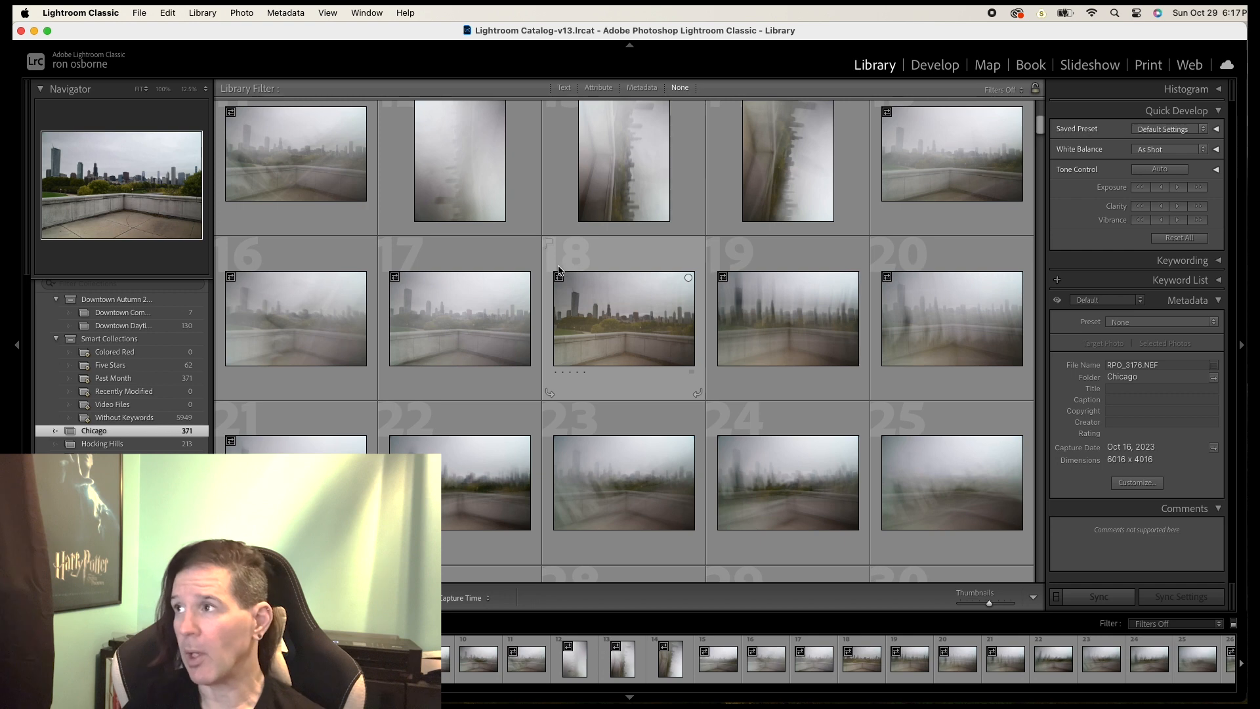
scroll(558, 266, "up", 5)
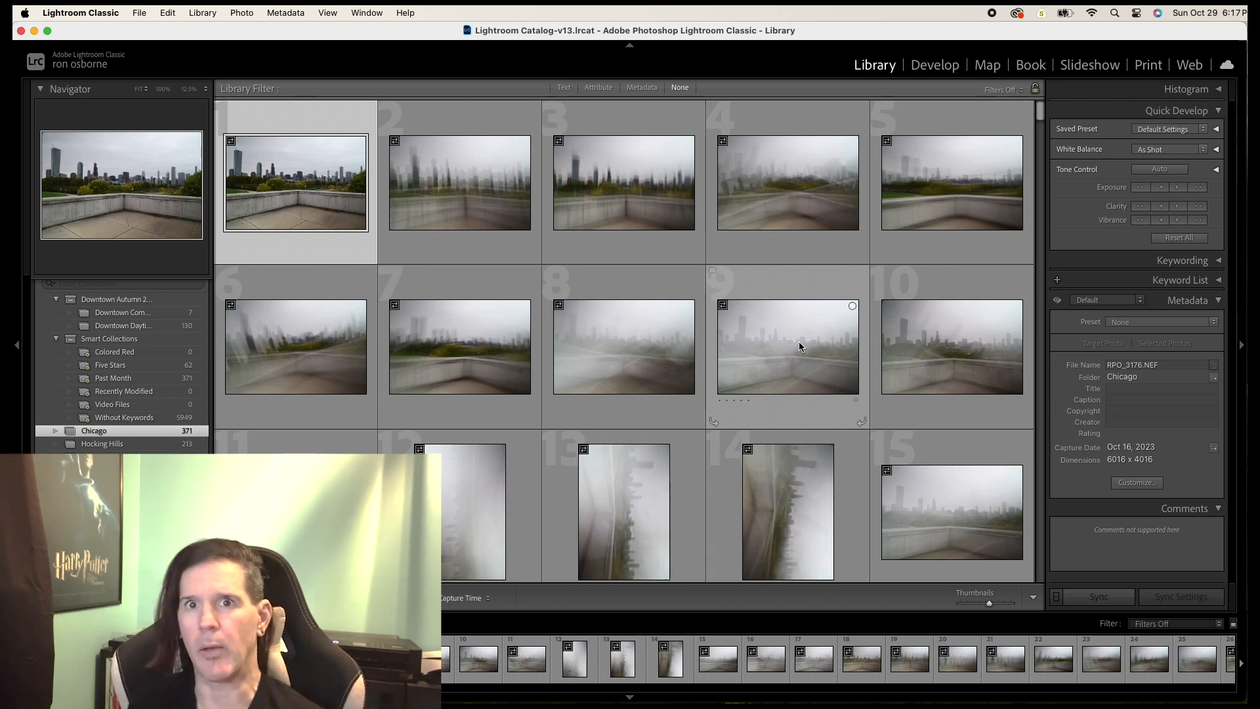
left_click(487, 201)
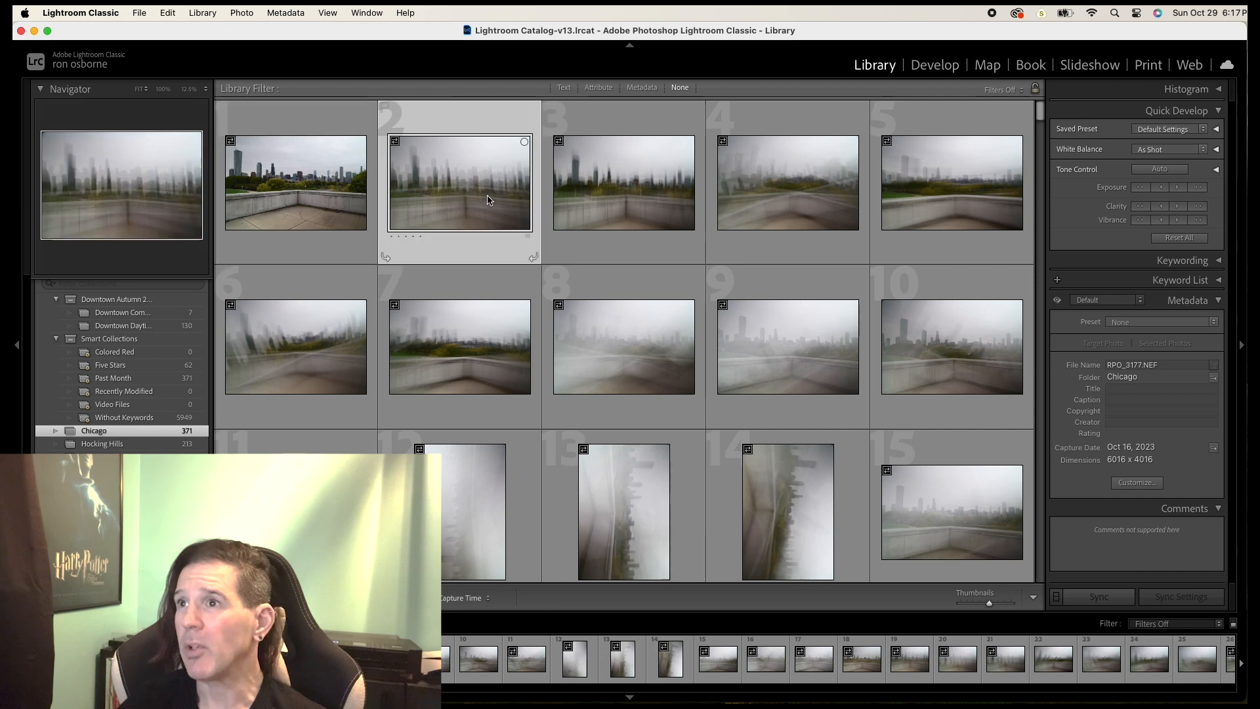
left_click(350, 189)
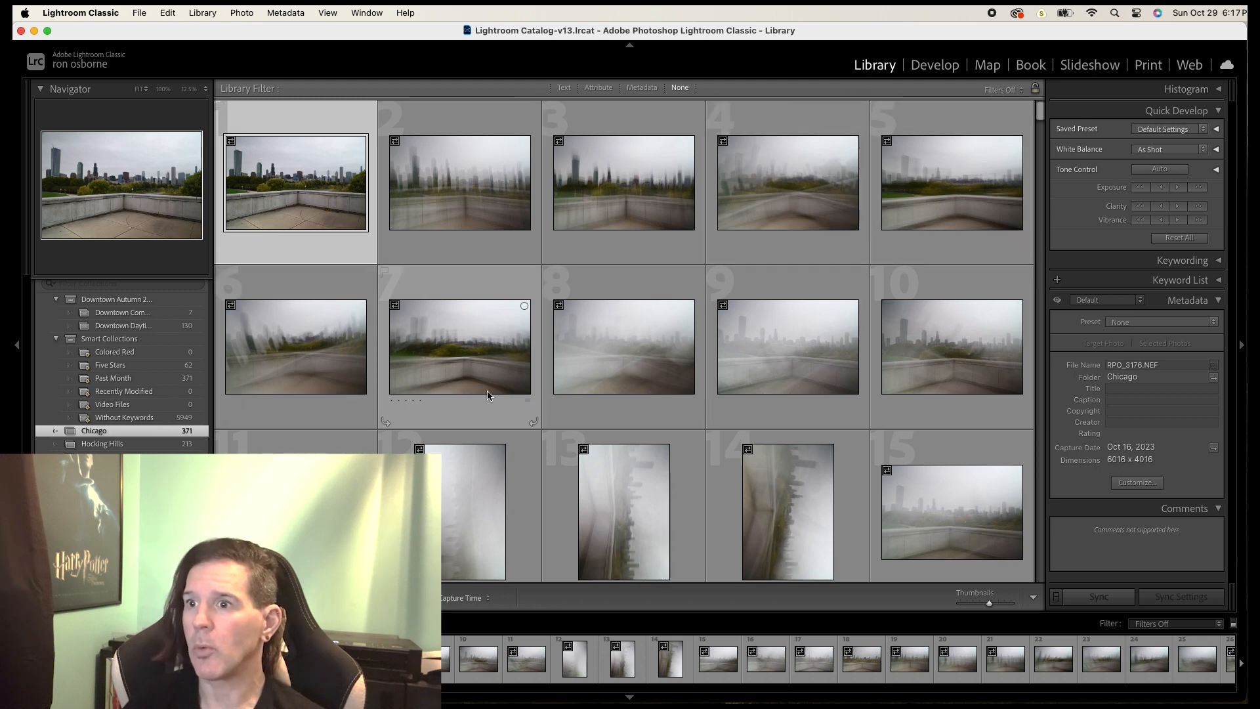
- Rotate photo 12 clockwise and photos 13 and 14 counterclockwise in the Chicago collection so they are landscape-oriented
scroll(497, 398, "down", 3)
scroll(459, 410, "up", 1)
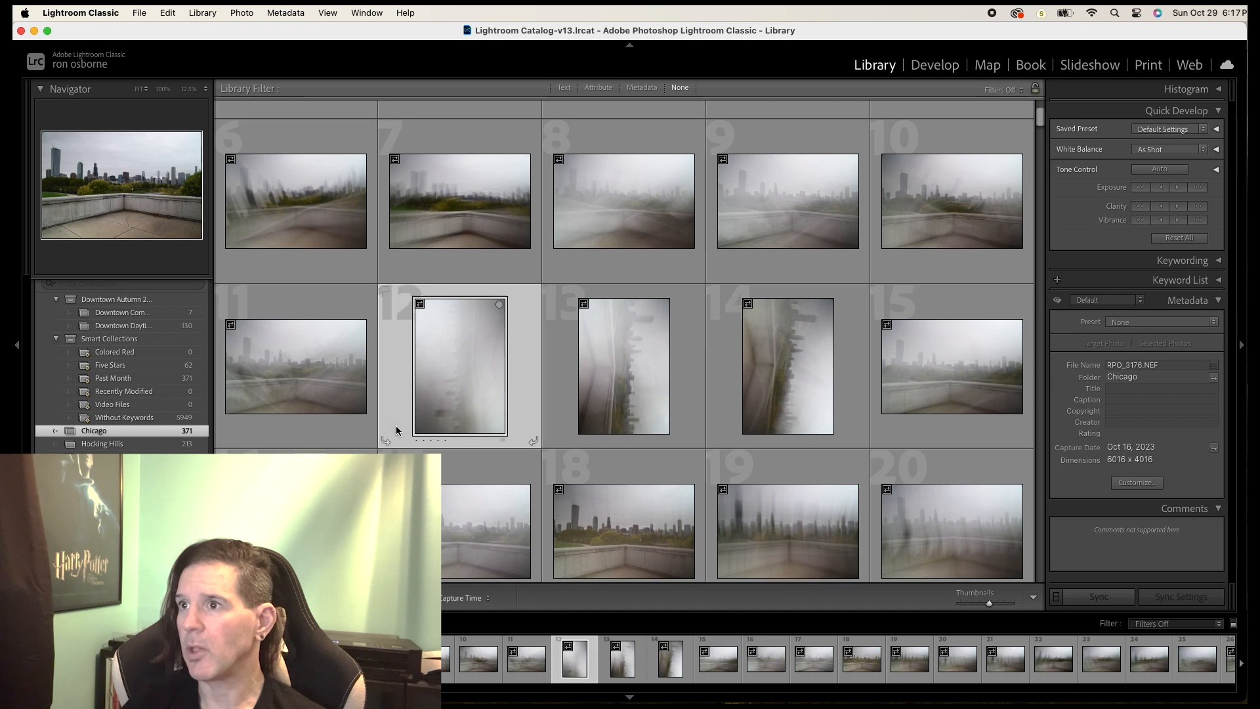
left_click(396, 426)
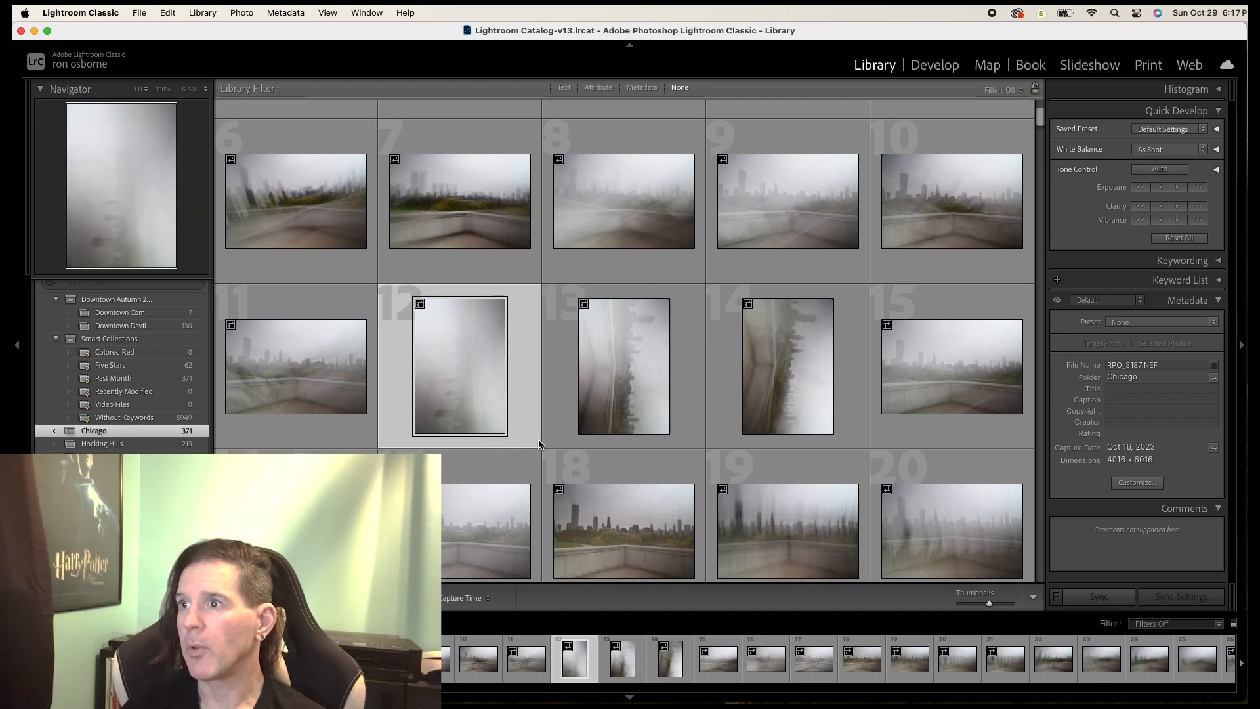
left_click(531, 439)
left_click(550, 441)
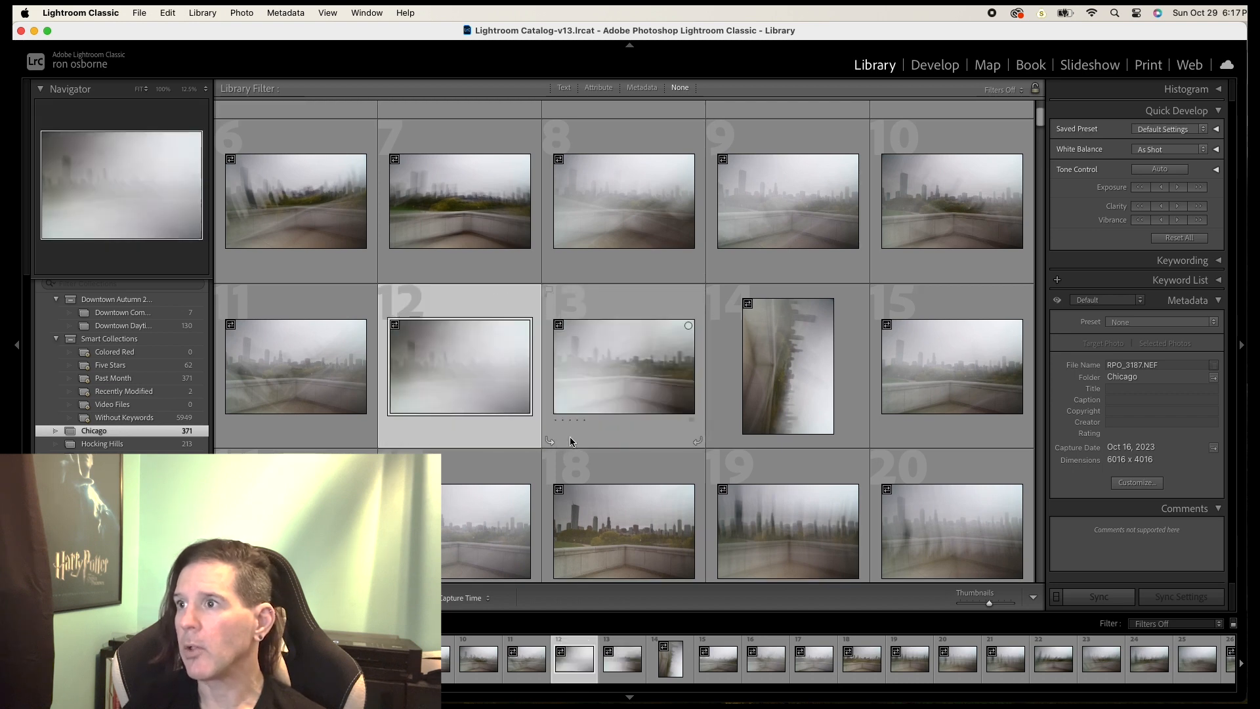
left_click(710, 439)
- Check the thumbnails through about photo 90 of the Chicago collection for orientation, and return to the start
scroll(615, 446, "down", 6)
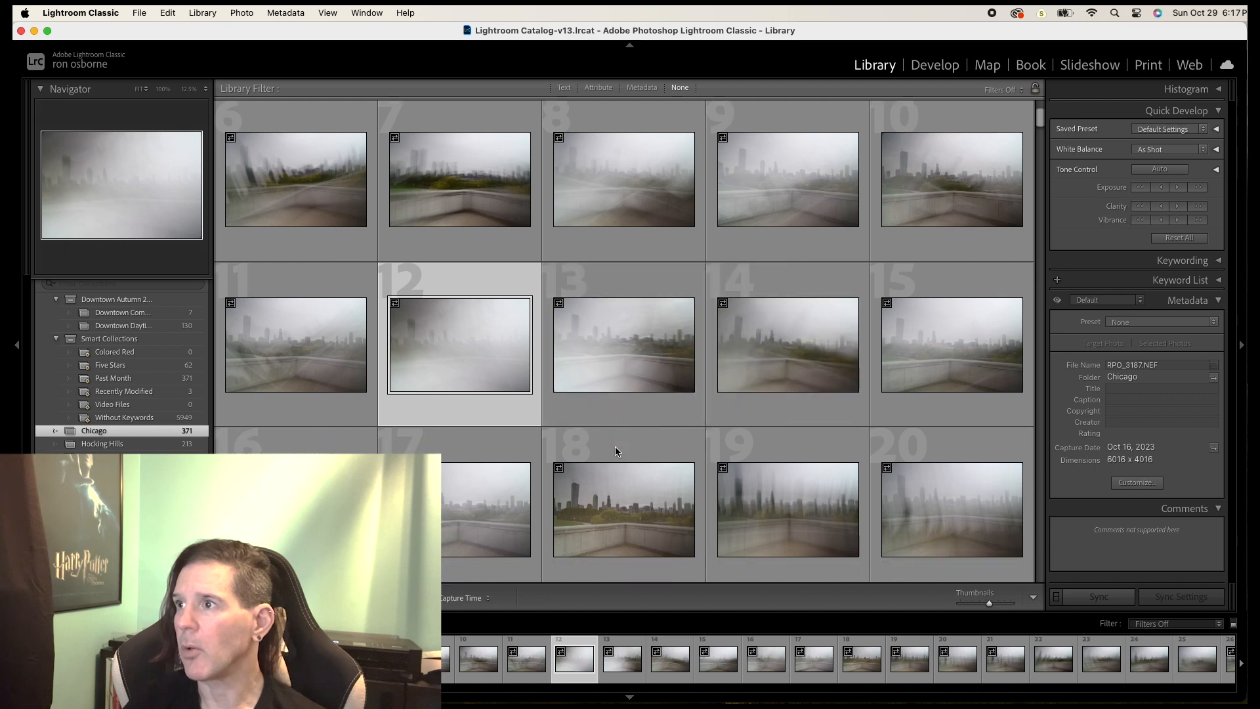
scroll(615, 447, "down", 5)
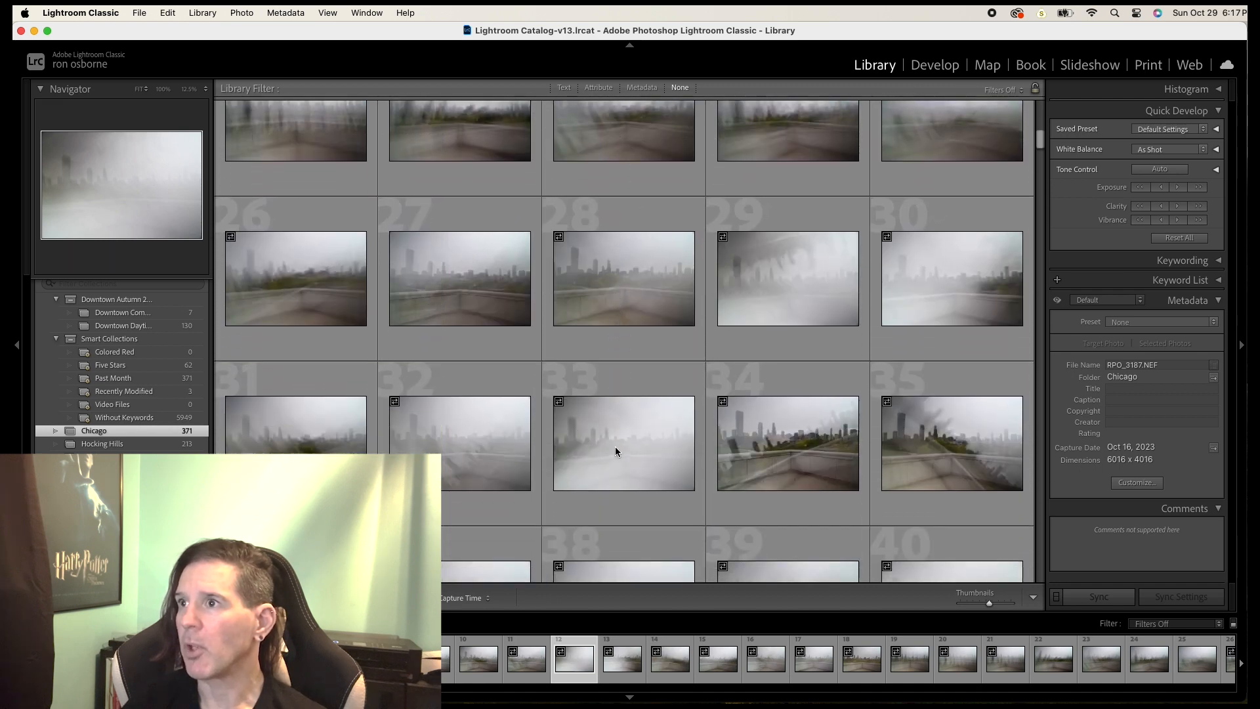
scroll(616, 446, "down", 8)
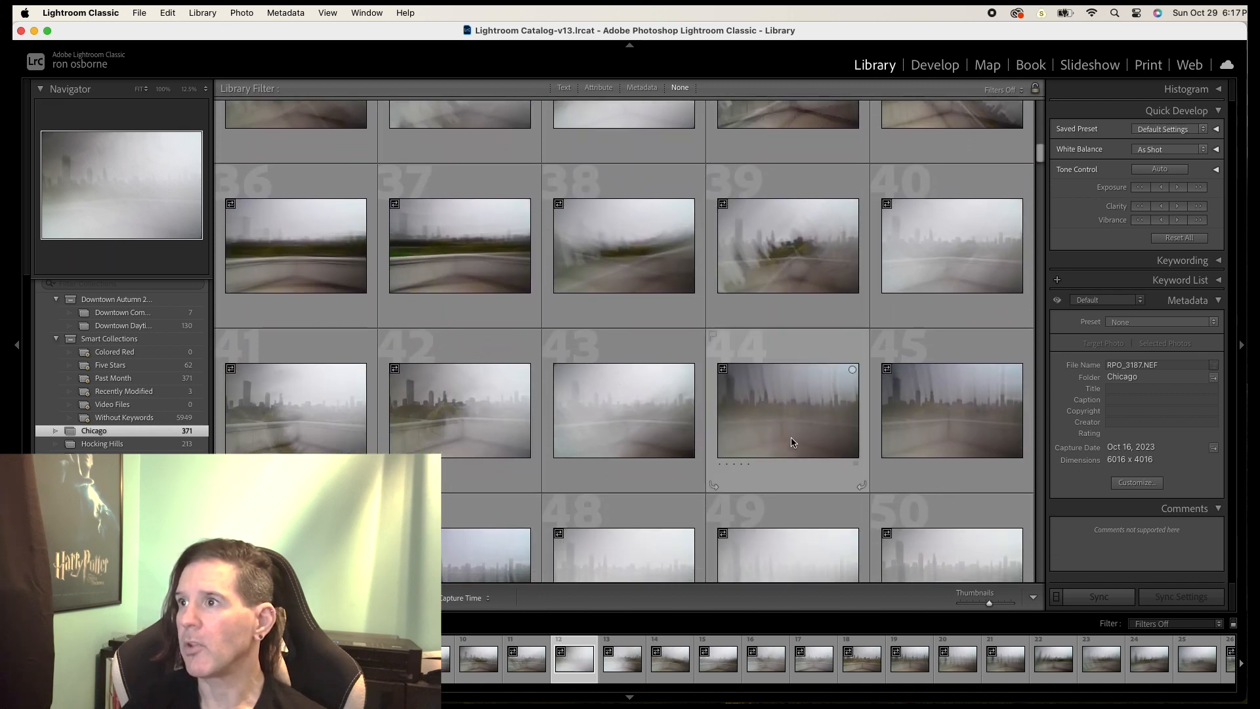
scroll(682, 441, "down", 8)
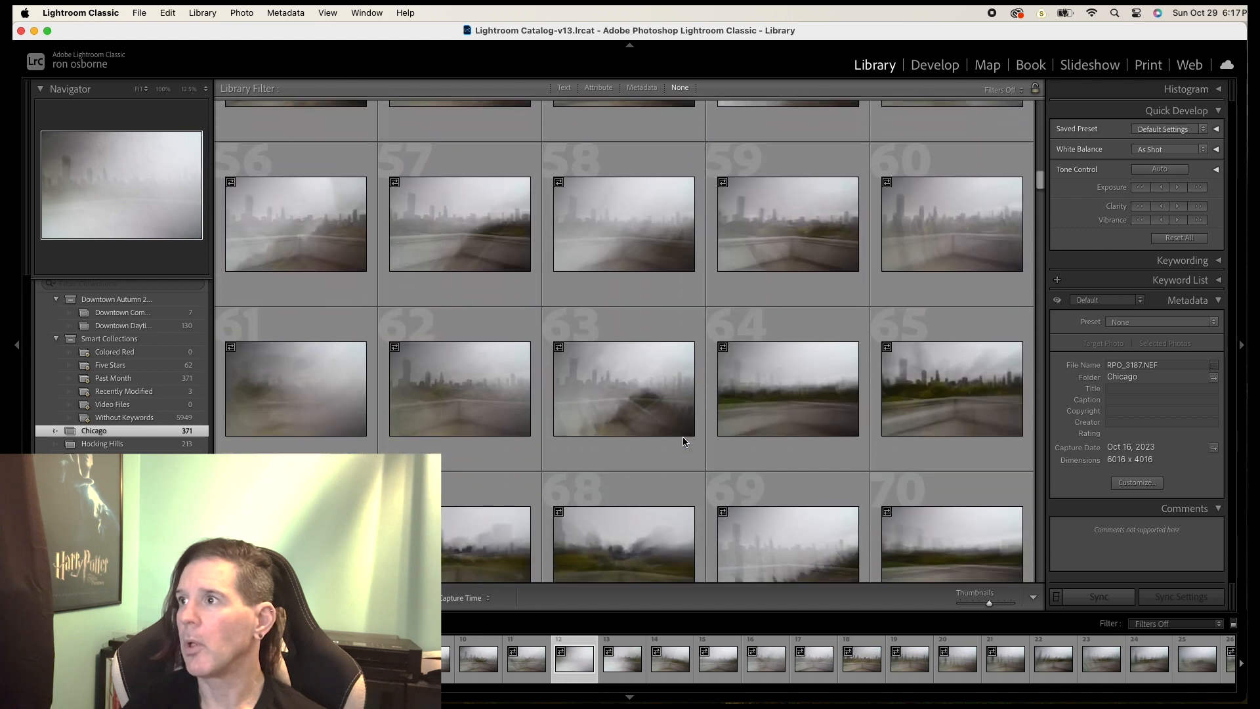
scroll(683, 441, "down", 6)
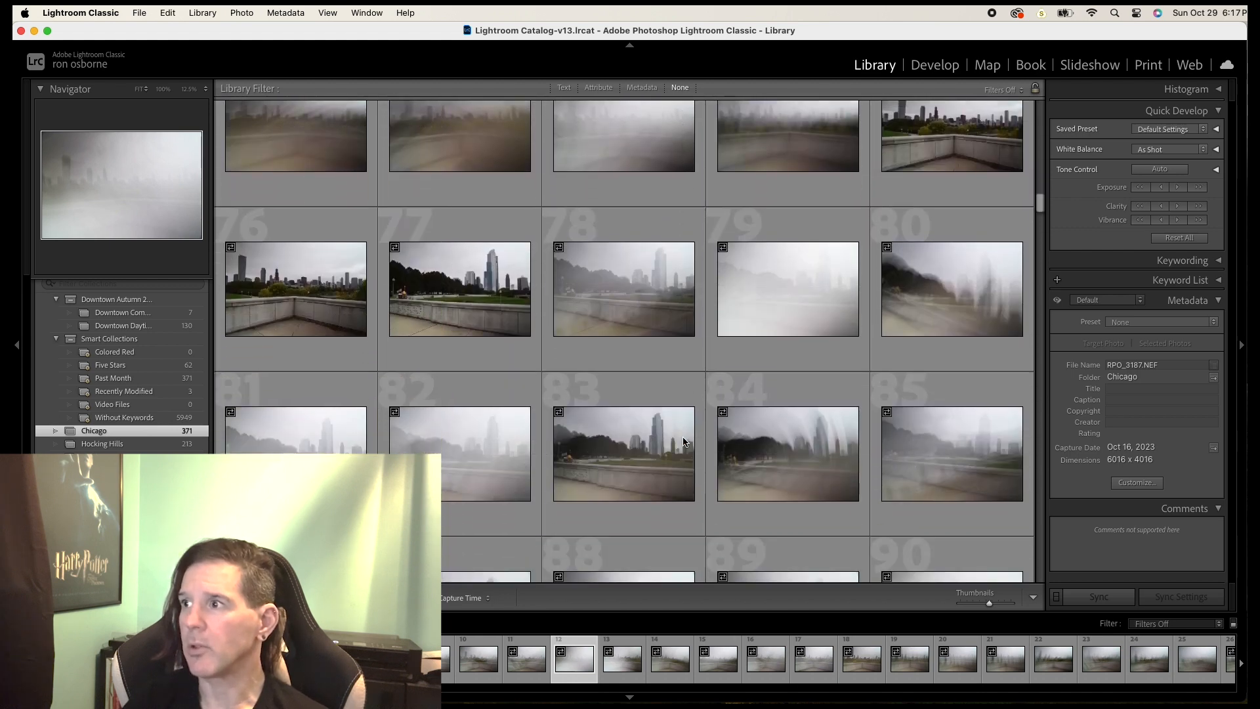
scroll(518, 437, "up", 15)
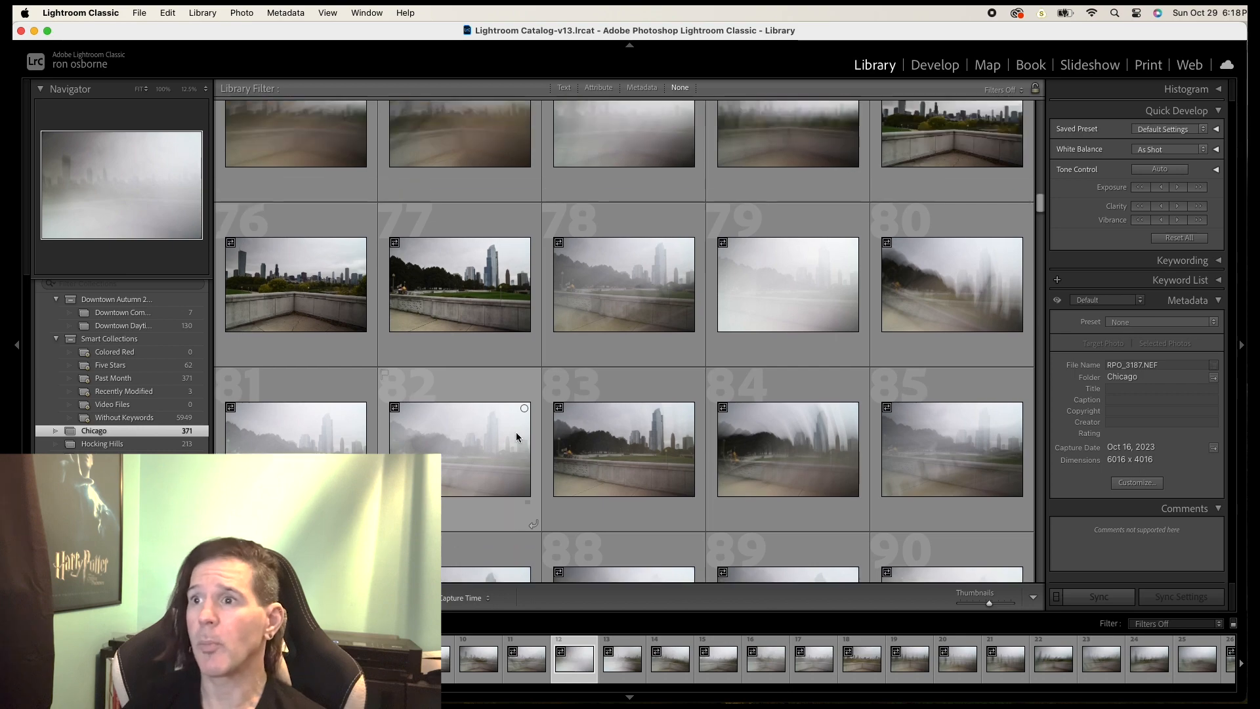
scroll(514, 432, "up", 12)
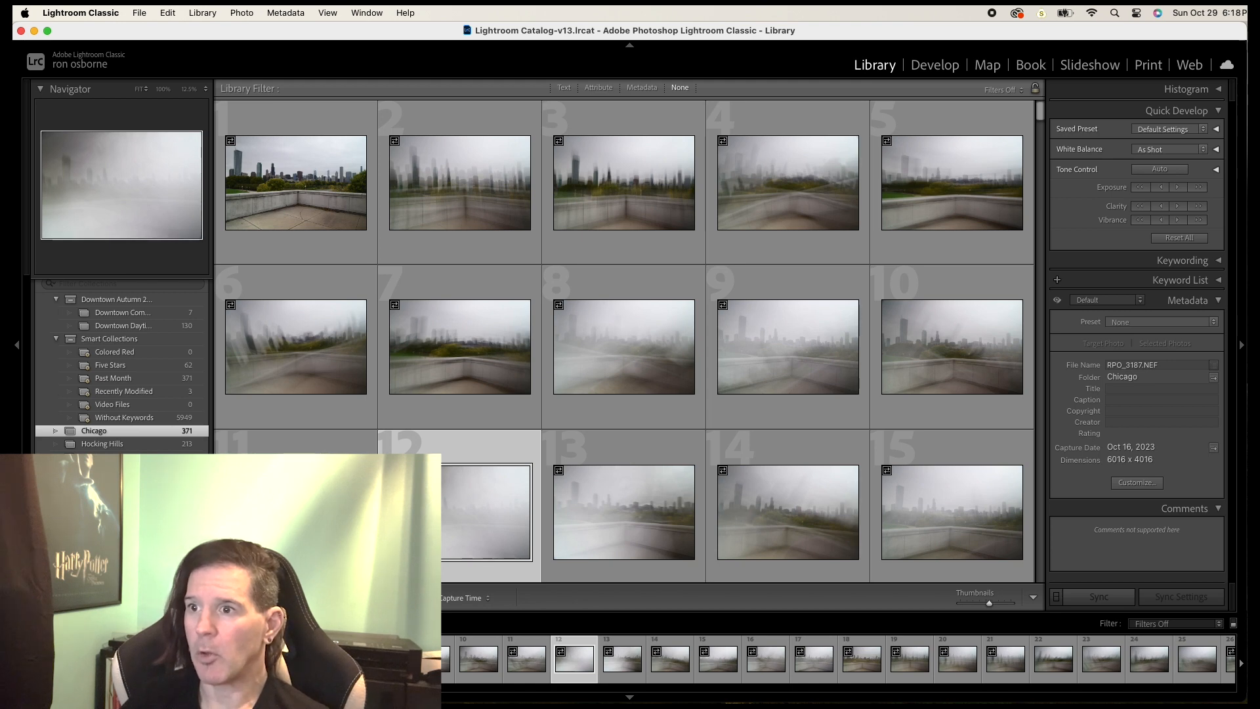
- Open the Chicago photos in Loupe view from the first image and give RPO_3177.NEF a one-star rating
key("e")
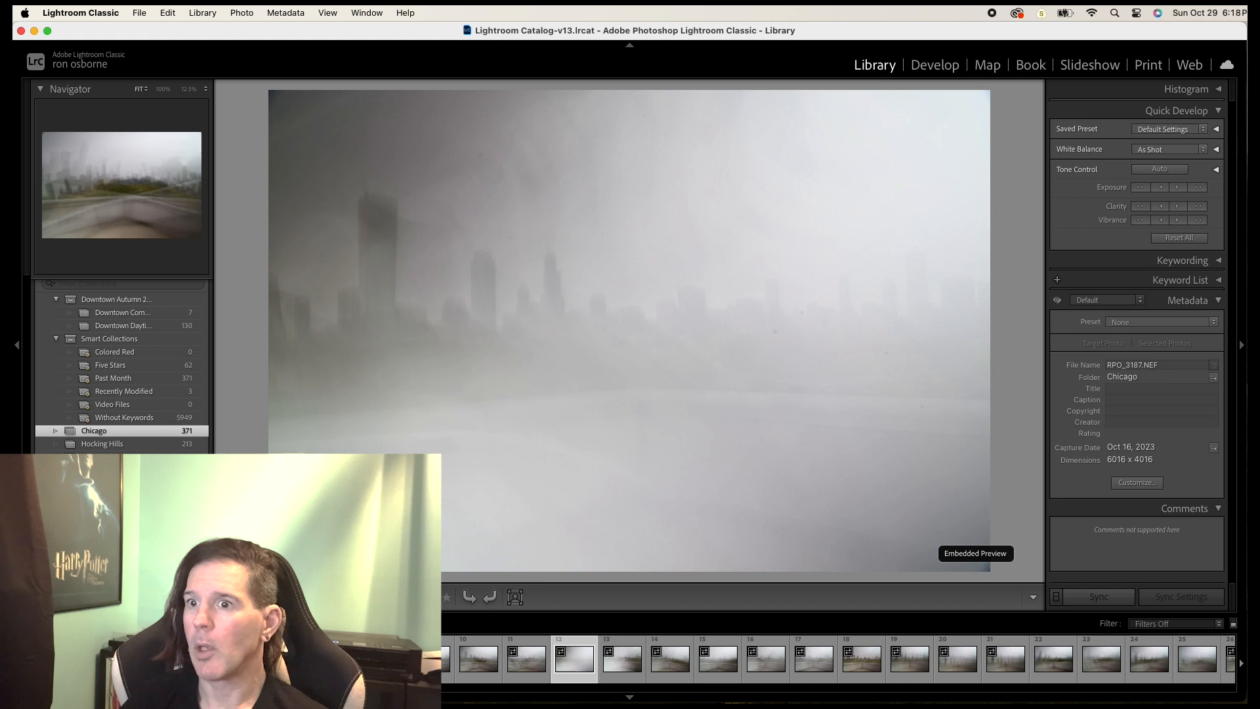
left_click(47, 658)
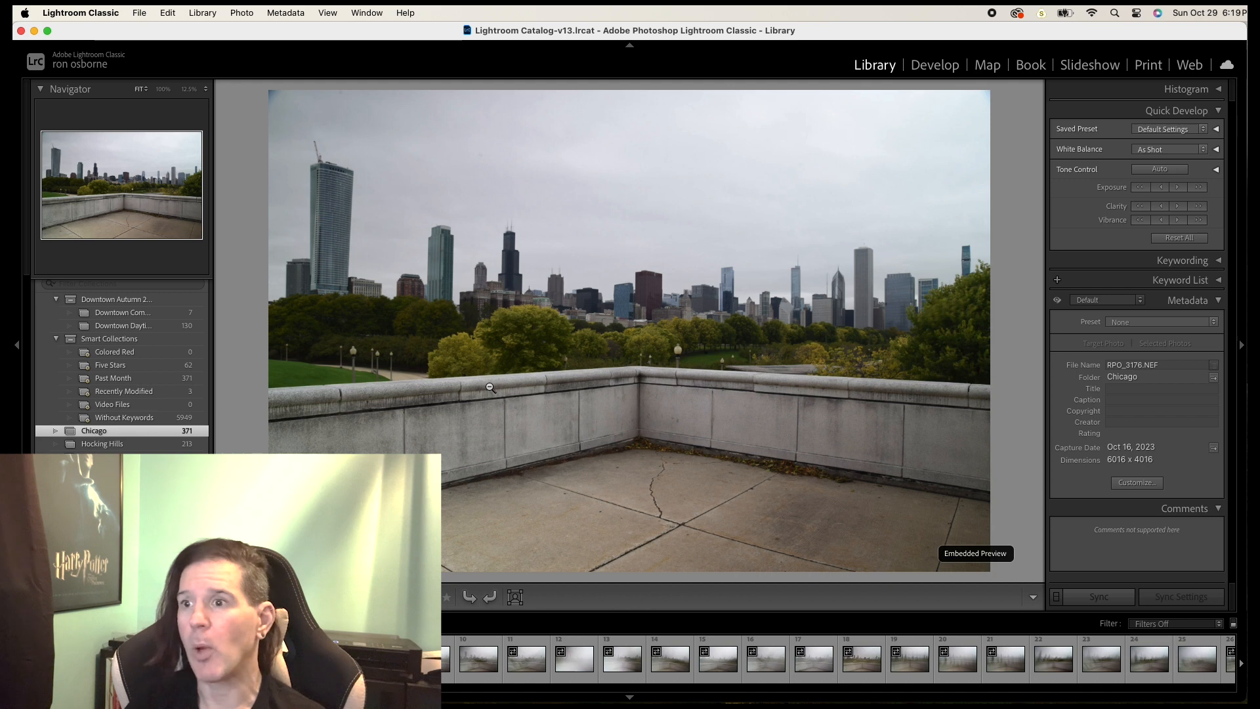
key("Right")
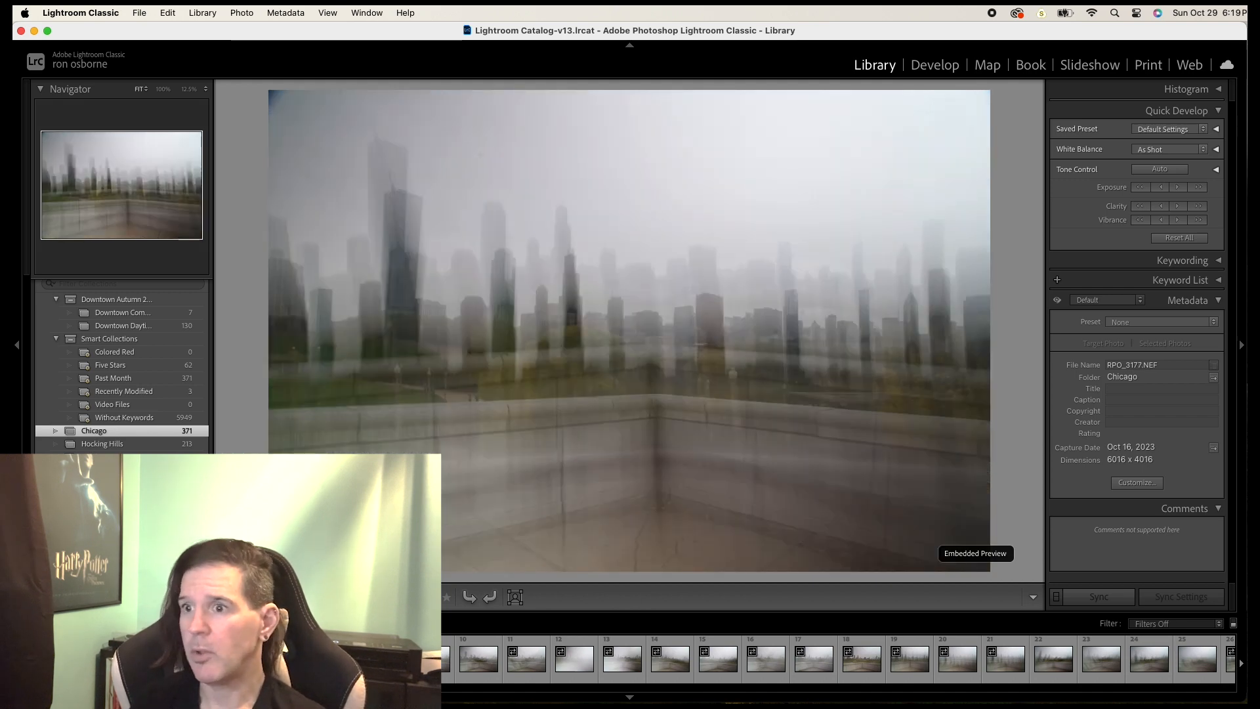
key("1")
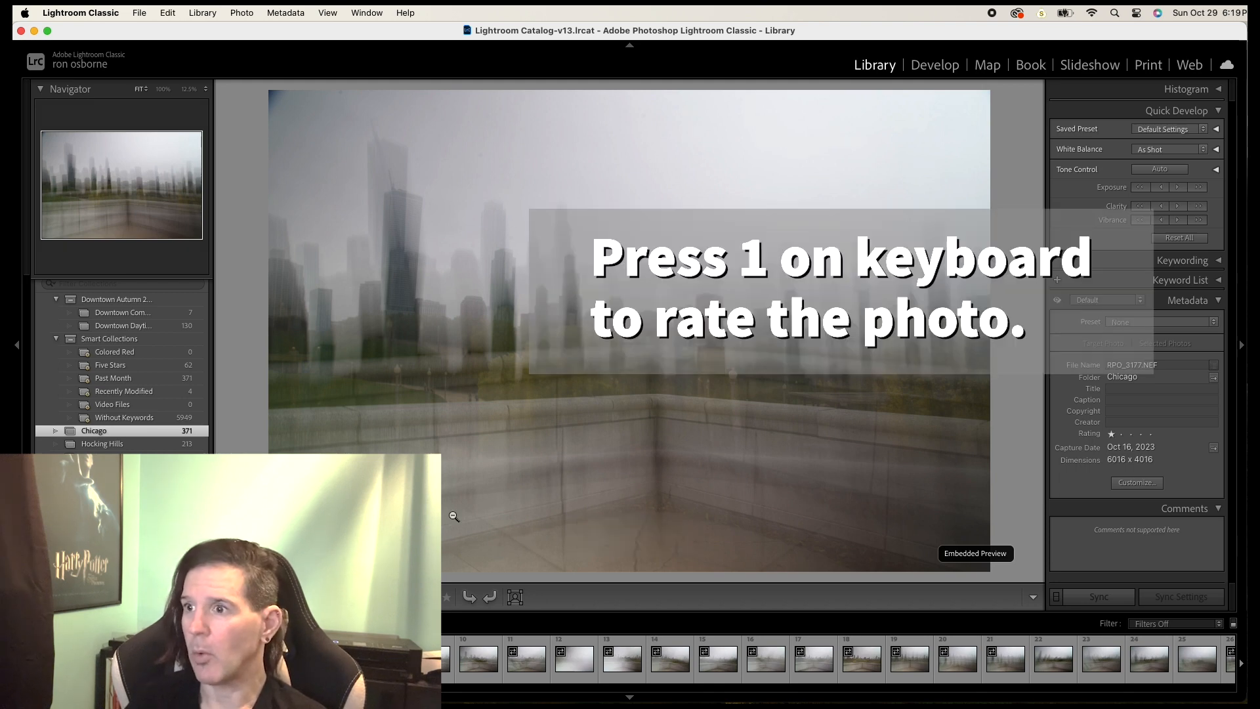
- Skip RPO_3178.NEF without rating it and give RPO_3179.NEF a one-star rating
key("Right")
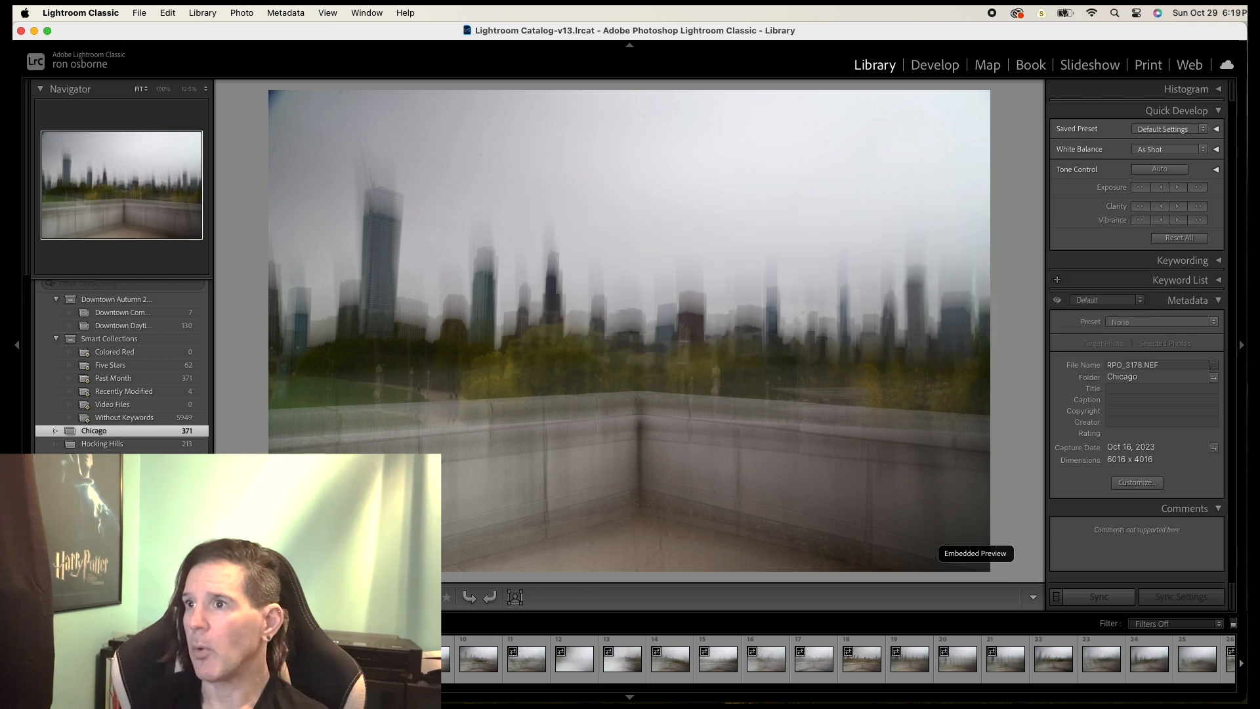
key("Right")
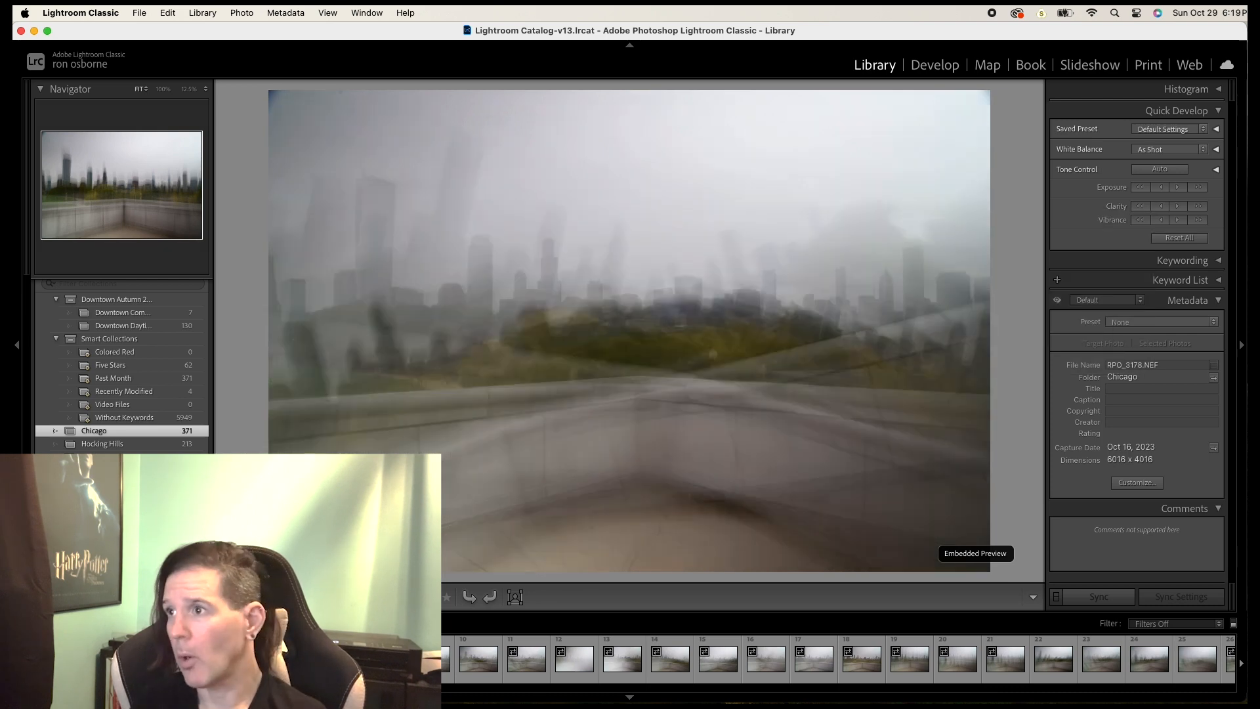
key("1")
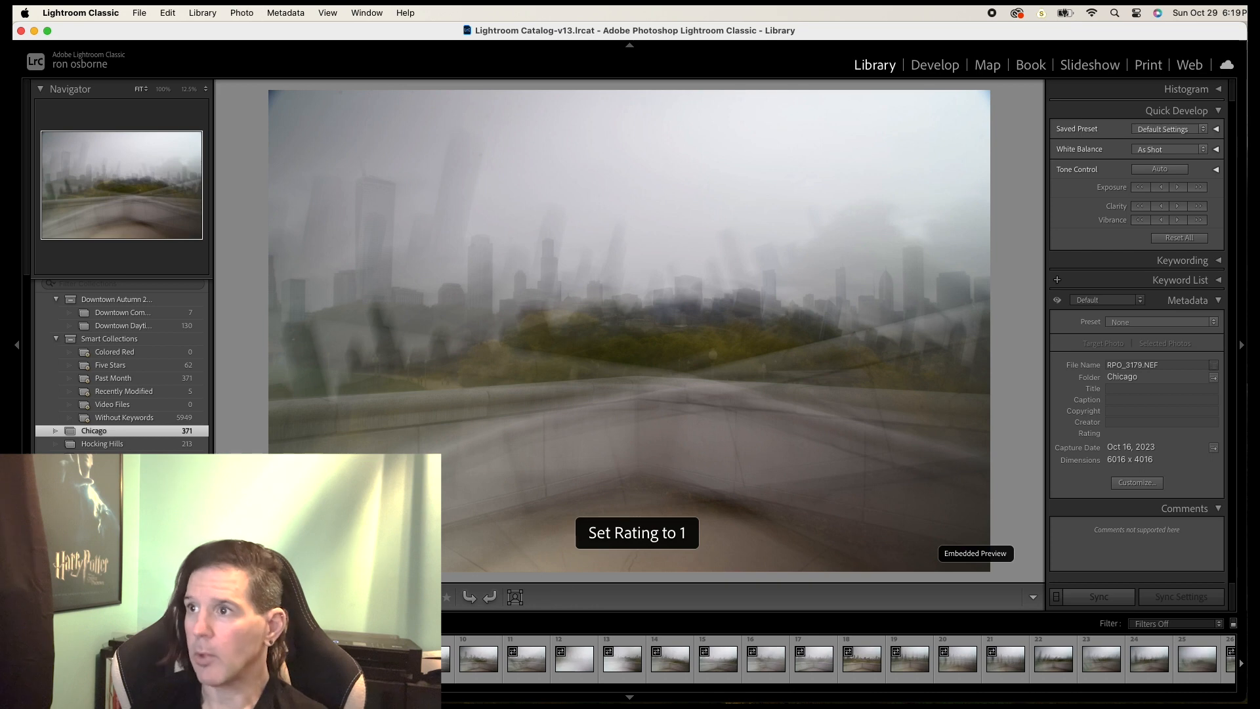
- Give RPO_3181.NEF and RPO_3183.NEF one-star ratings, leaving RPO_3180.NEF and RPO_3182.NEF unrated
key("Right")
key("Right")
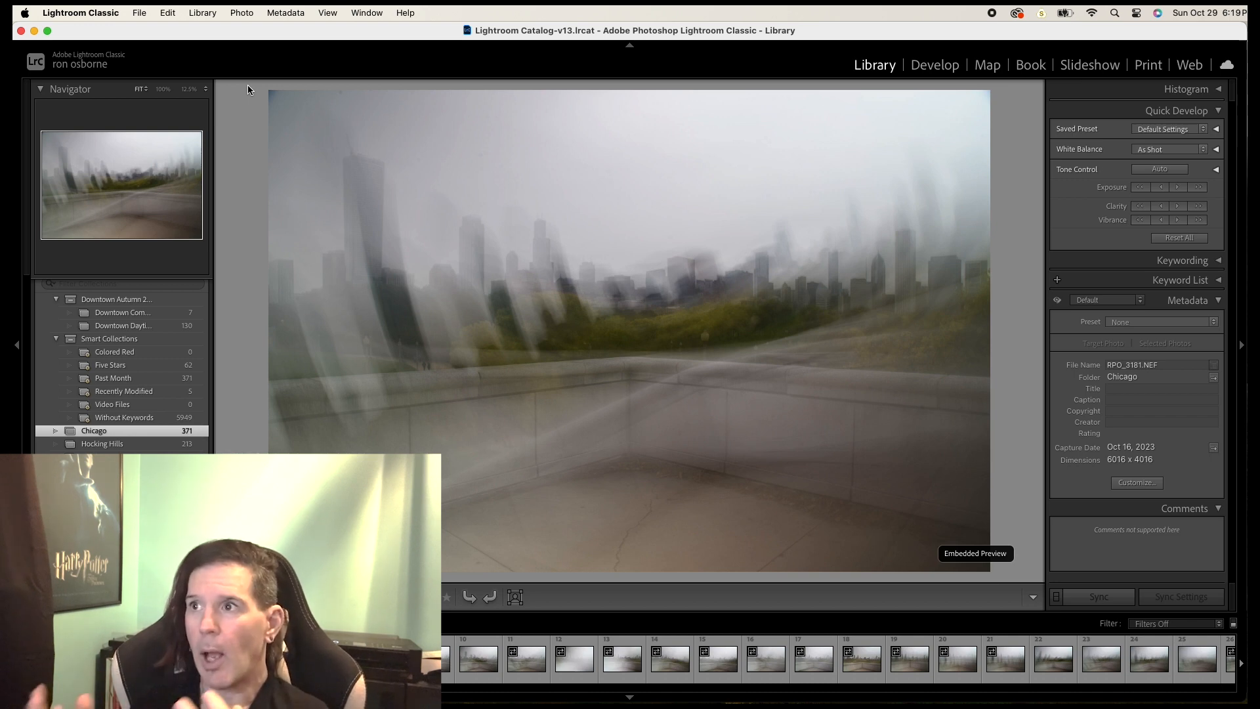
key("1")
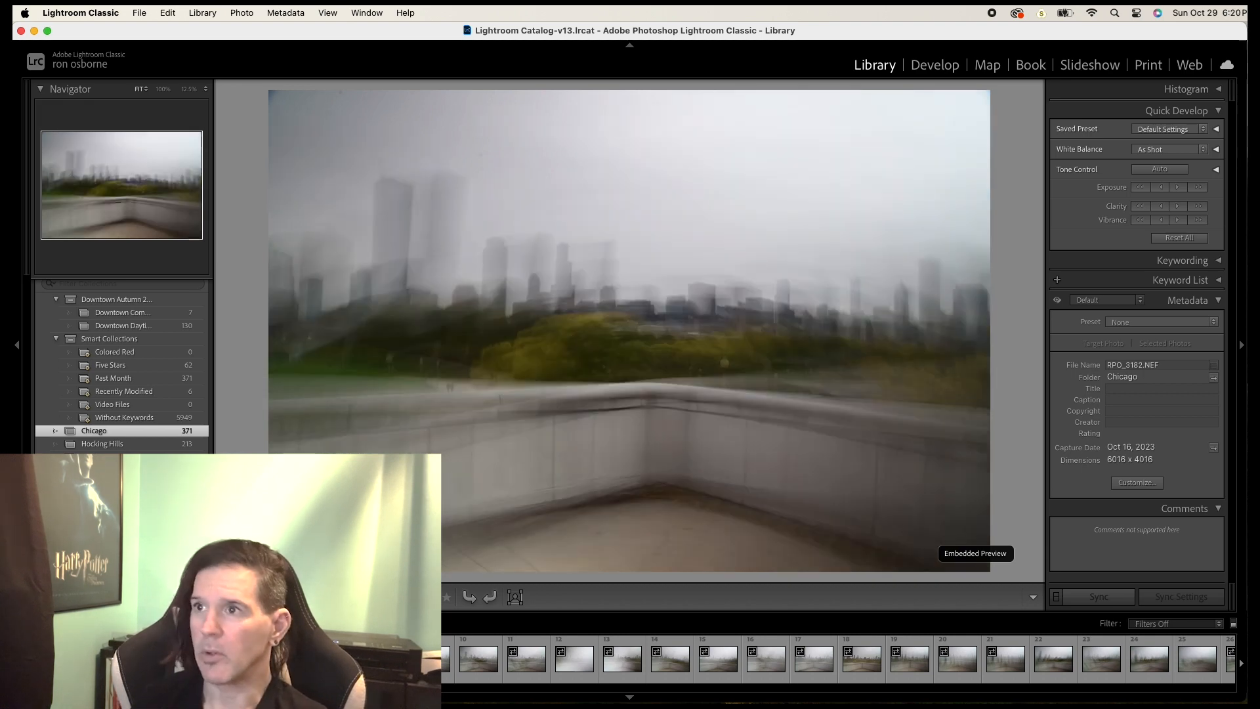
key("Right")
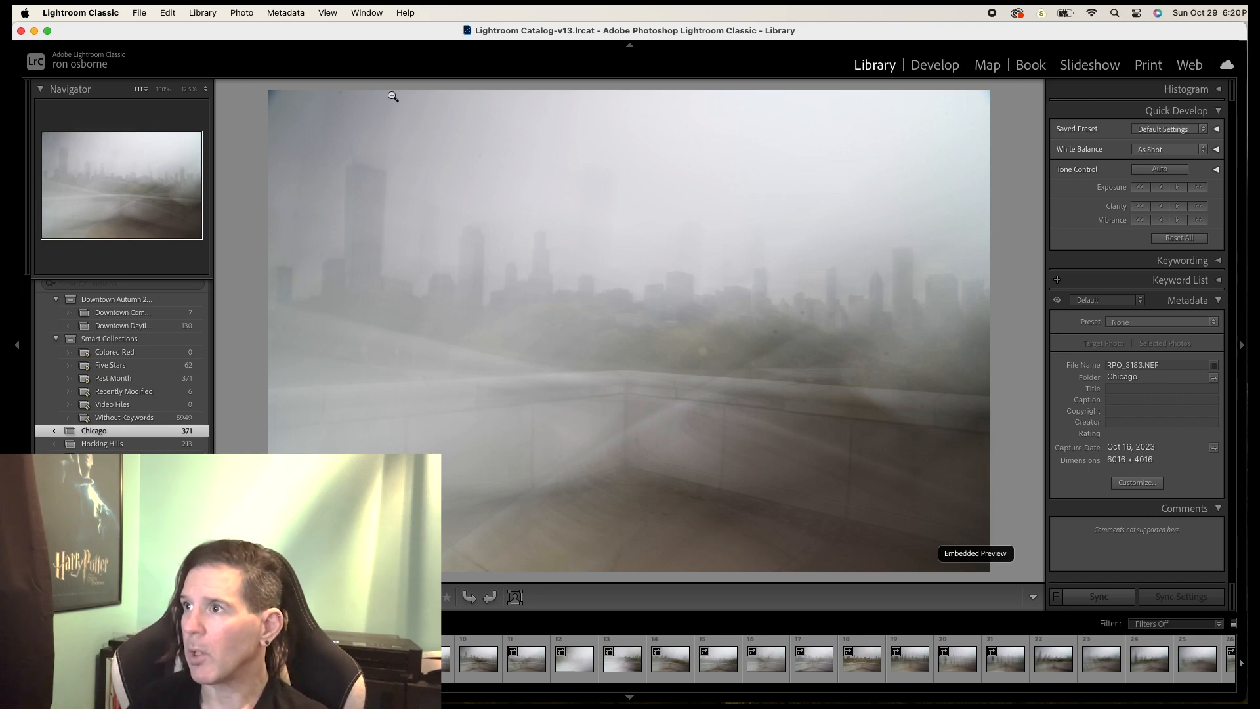
key("1")
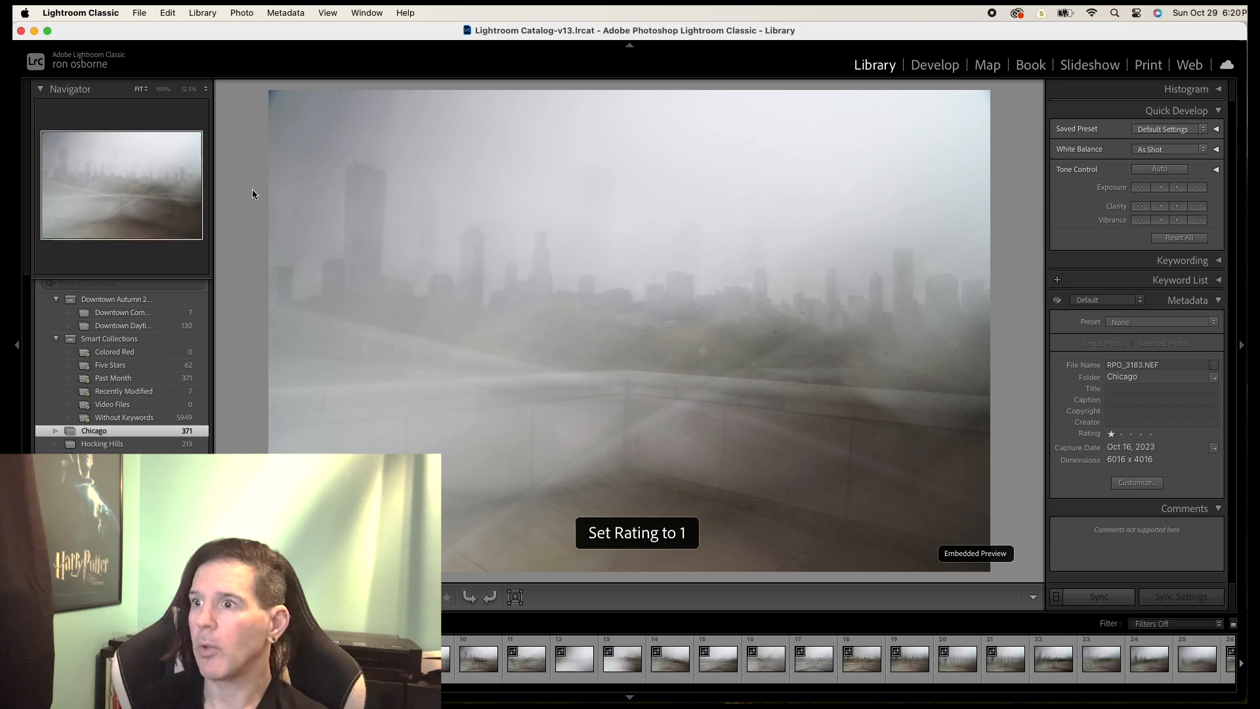
- Compare RPO_3187.NEF with the unblurred first photo RPO_3176.NEF, and give RPO_3187.NEF a one-star rating
key("Right")
key("Right")
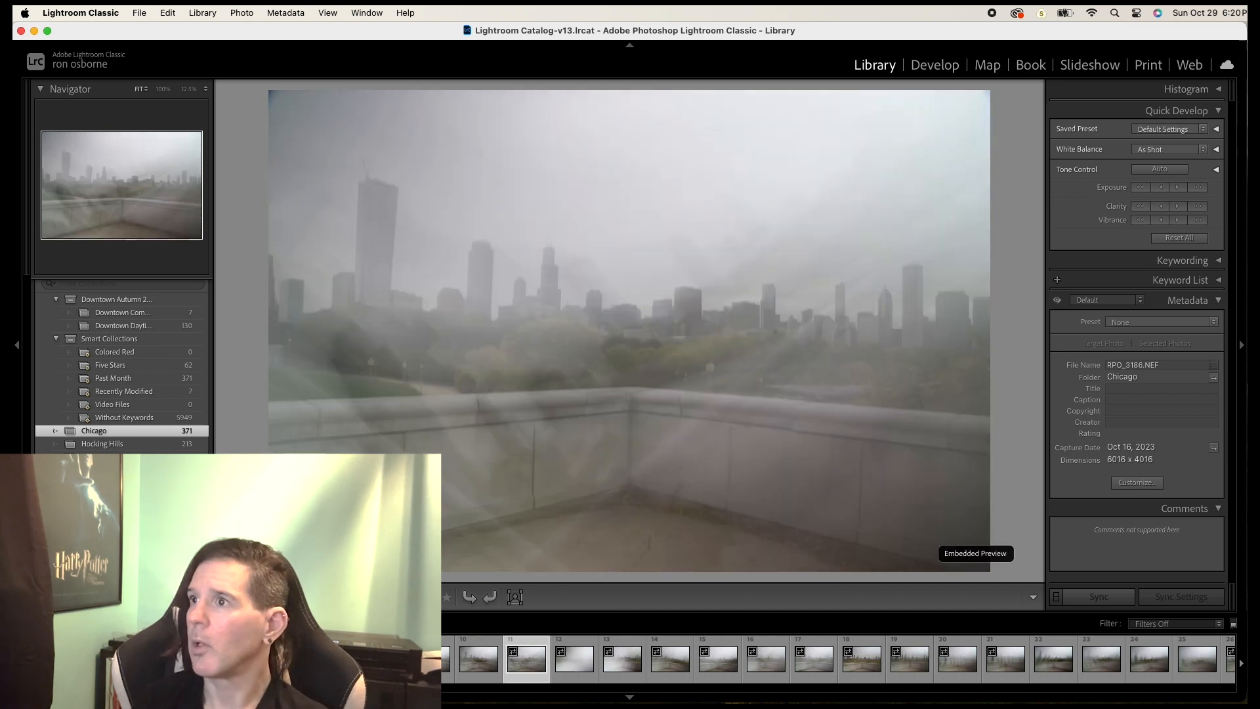
key("Right")
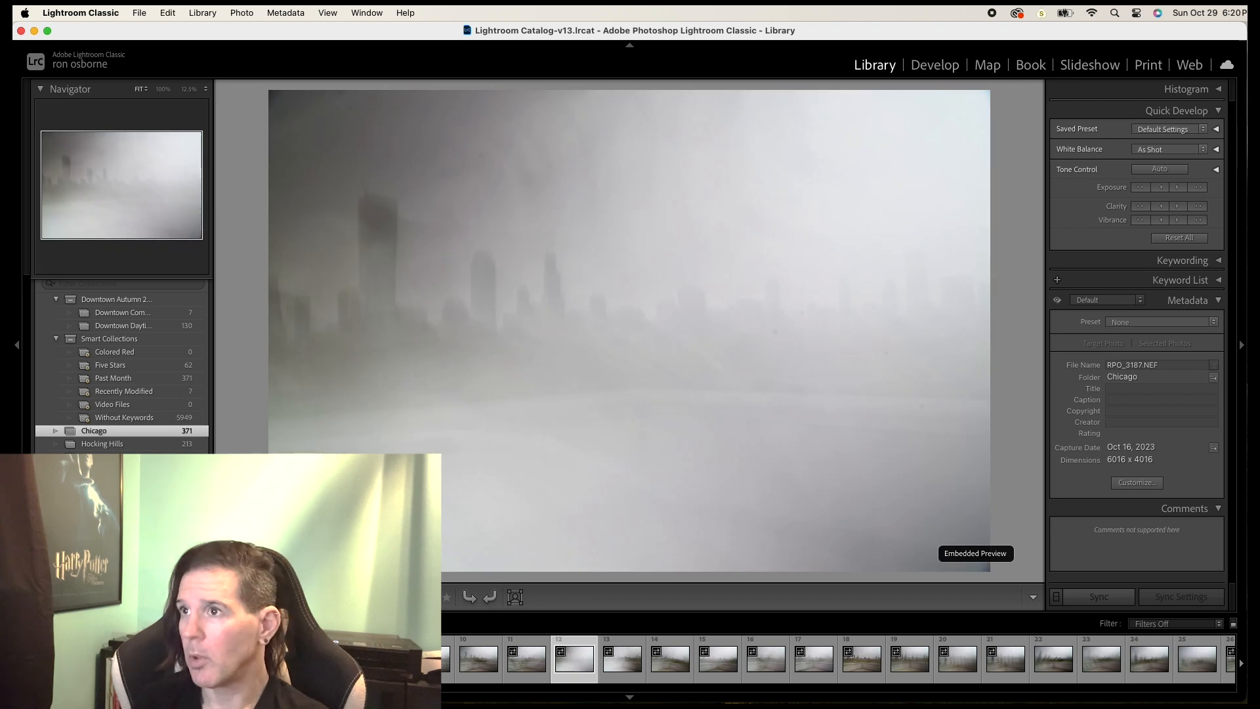
left_click(48, 658)
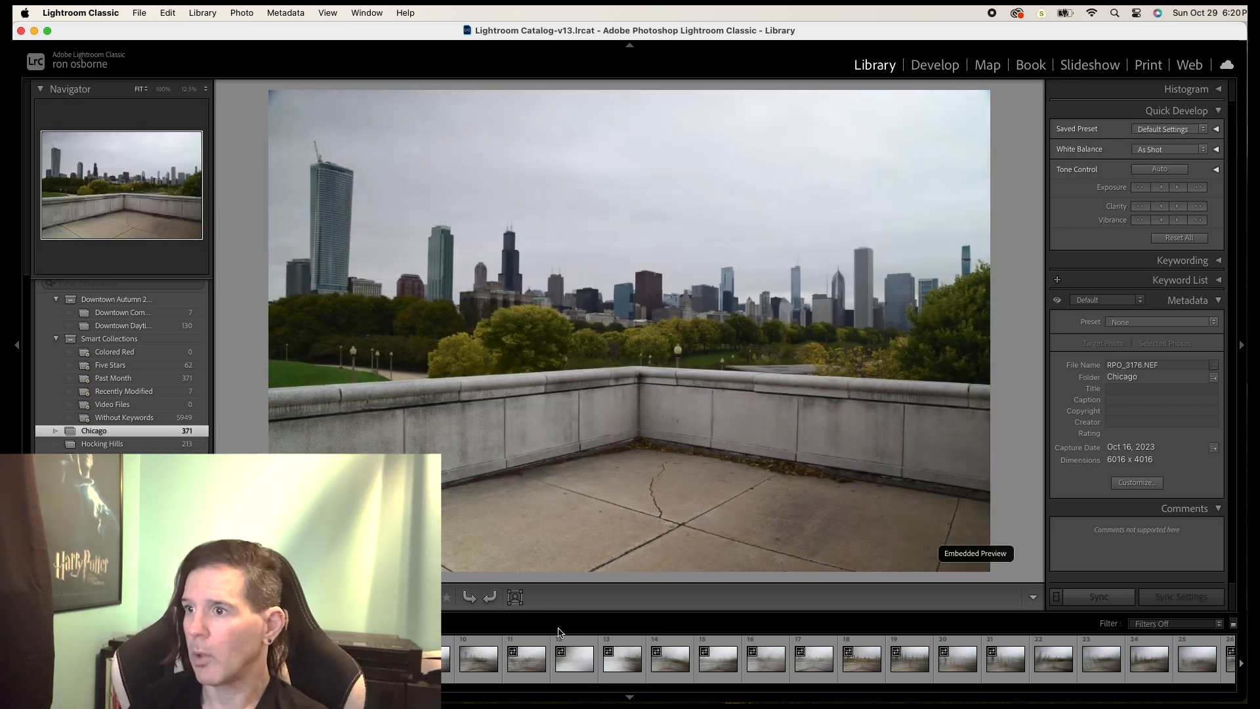
left_click(573, 656)
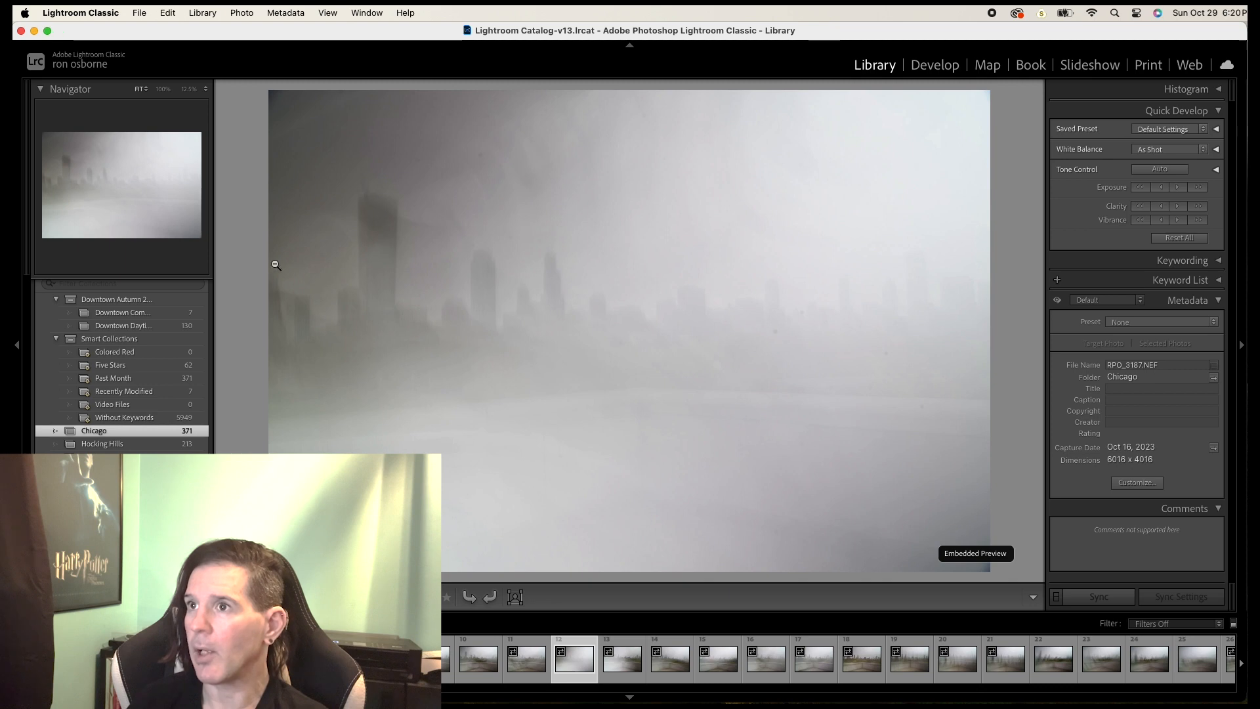
key("1")
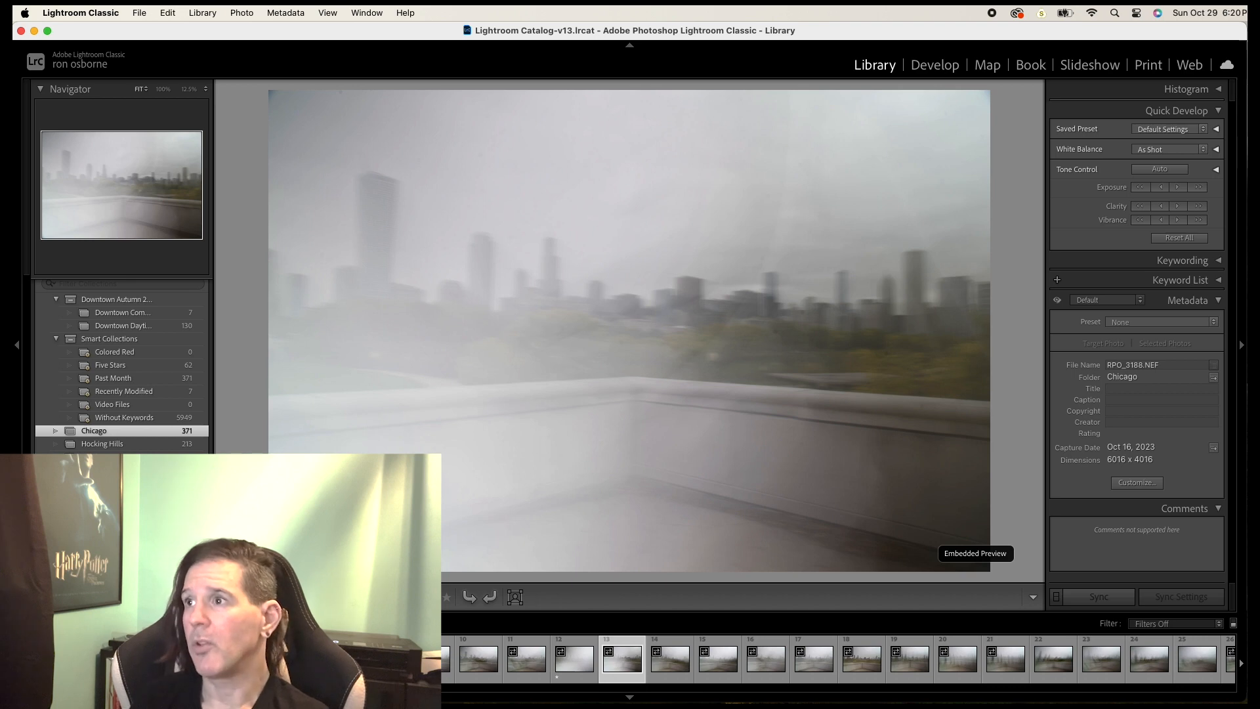
- Give RPO_3188.NEF and RPO_3191.NEF one-star ratings, skipping RPO_3189.NEF and RPO_3190.NEF
key("1")
key("Right")
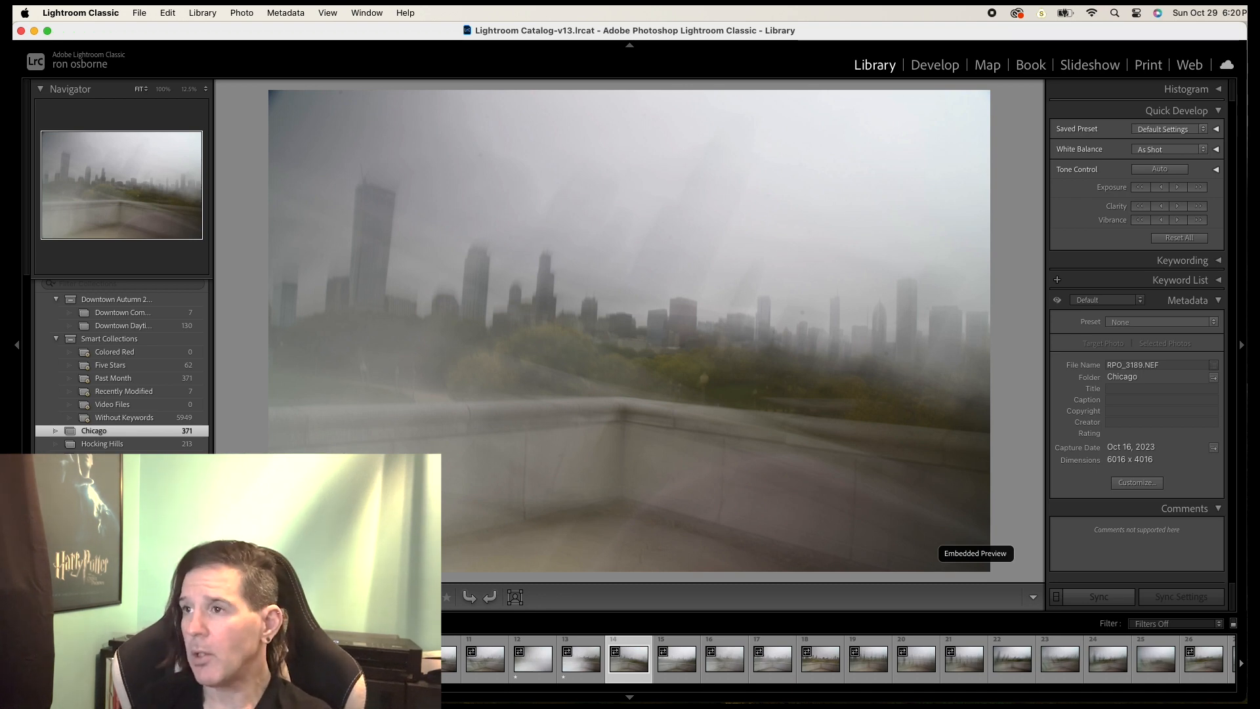
key("Right")
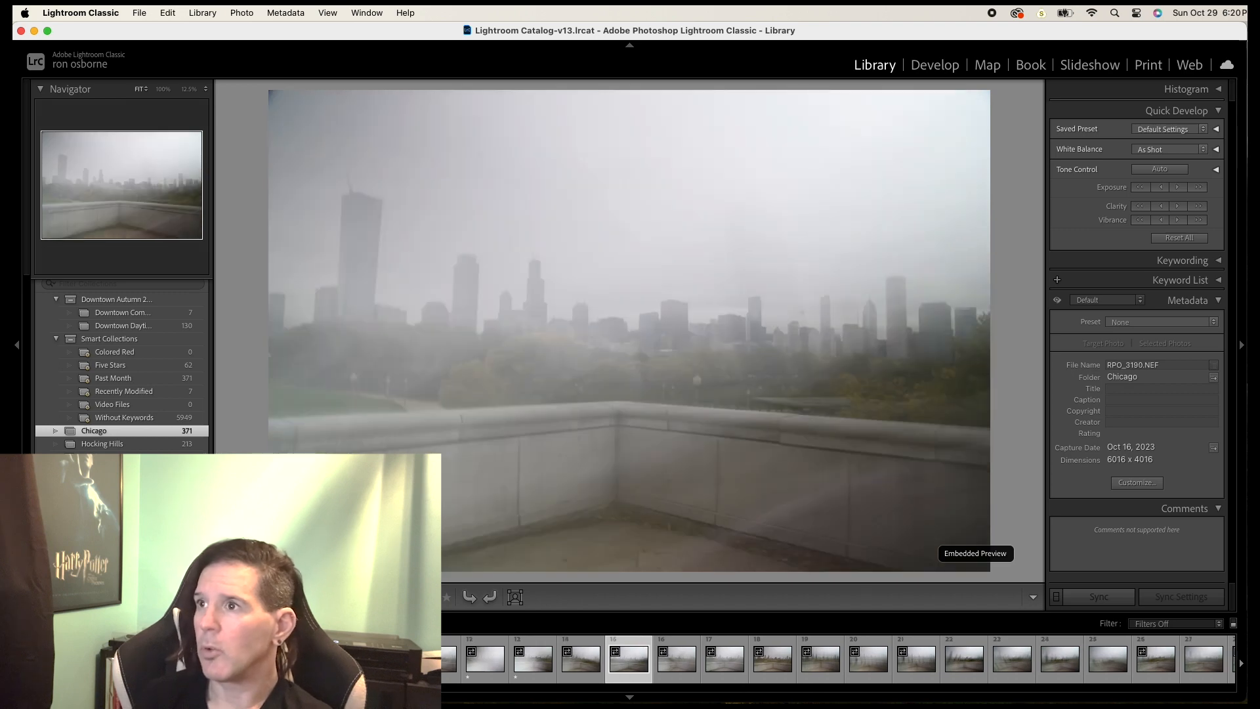
key("Right")
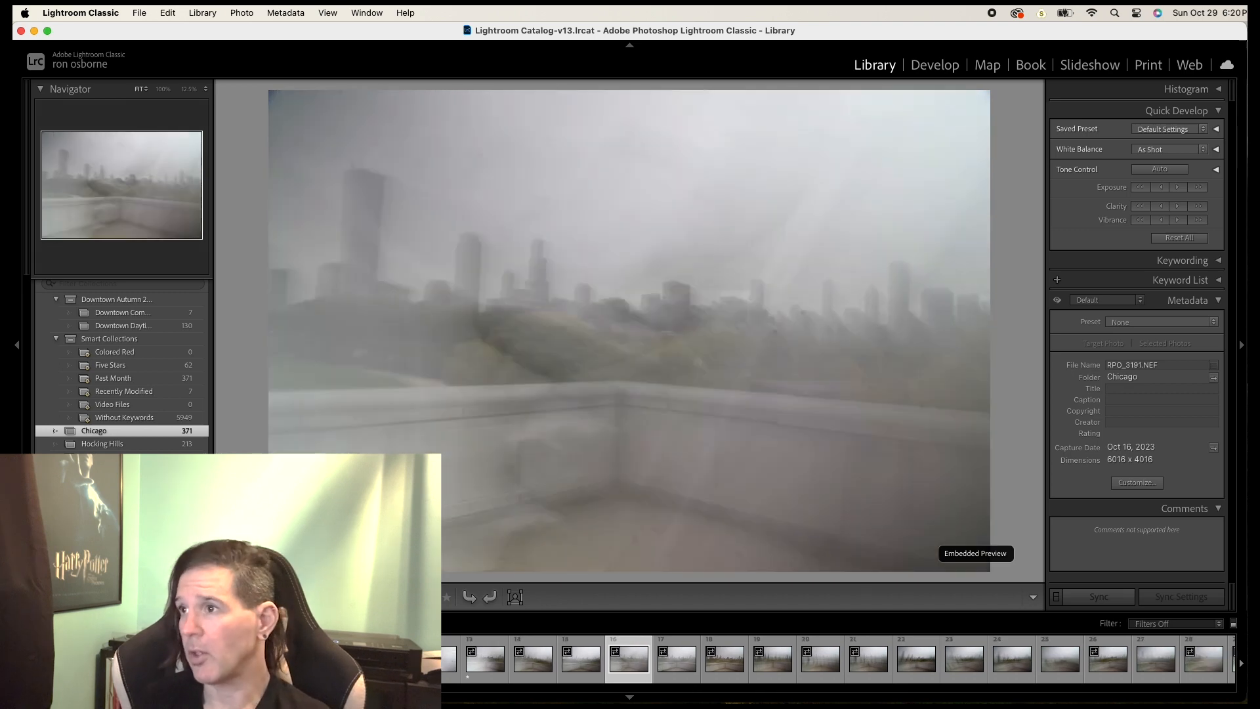
key("1")
- Skip RPO_3192.NEF through RPO_3194.NEF without rating them and give RPO_3195.NEF a one-star rating
key("Right")
key("Right")
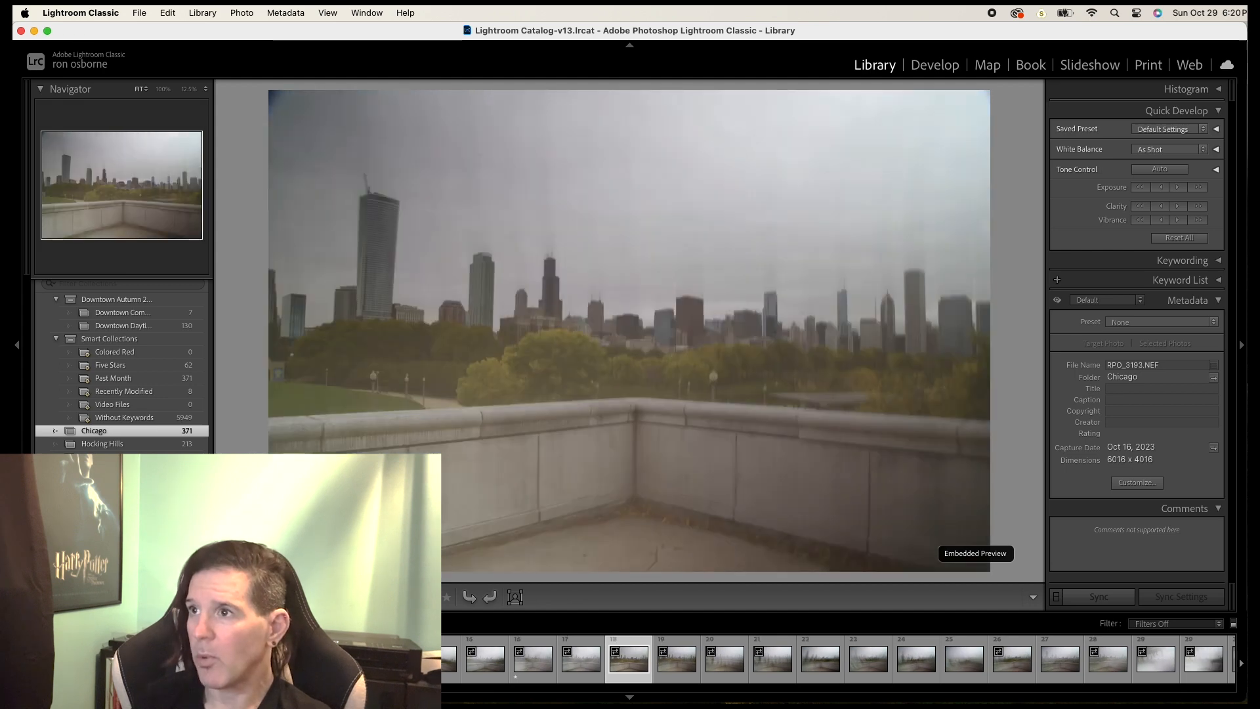
key("Right")
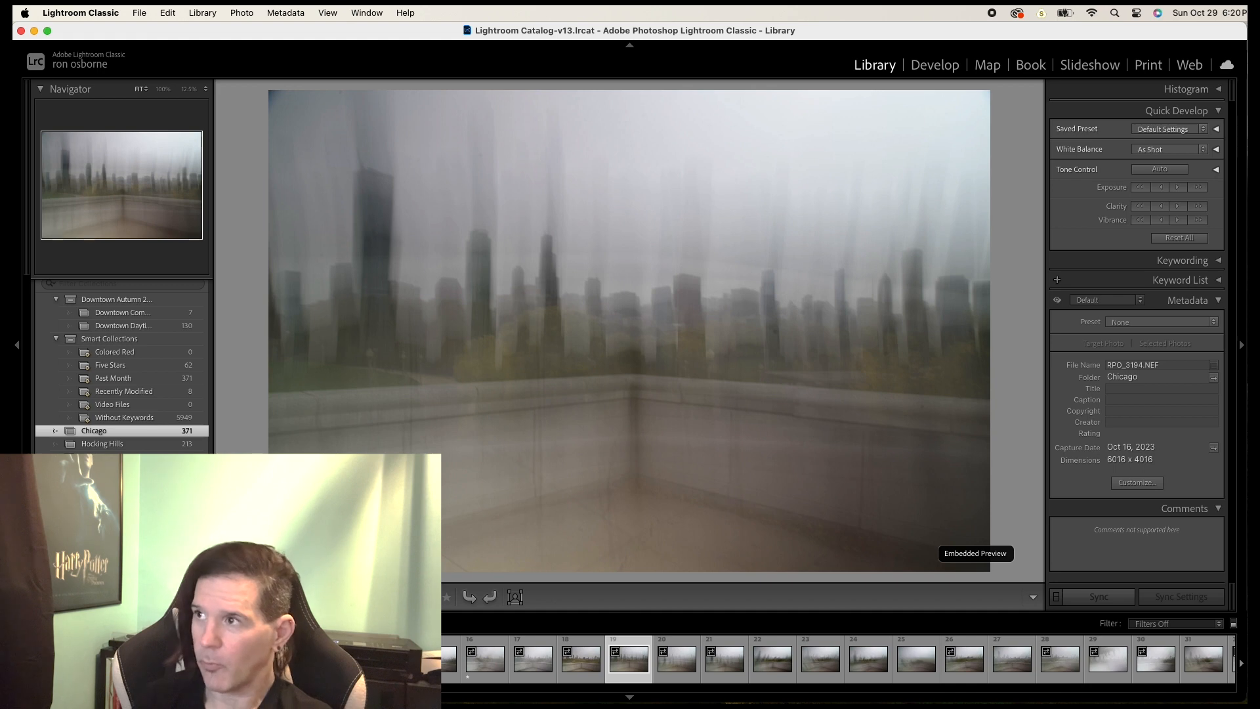
key("Right")
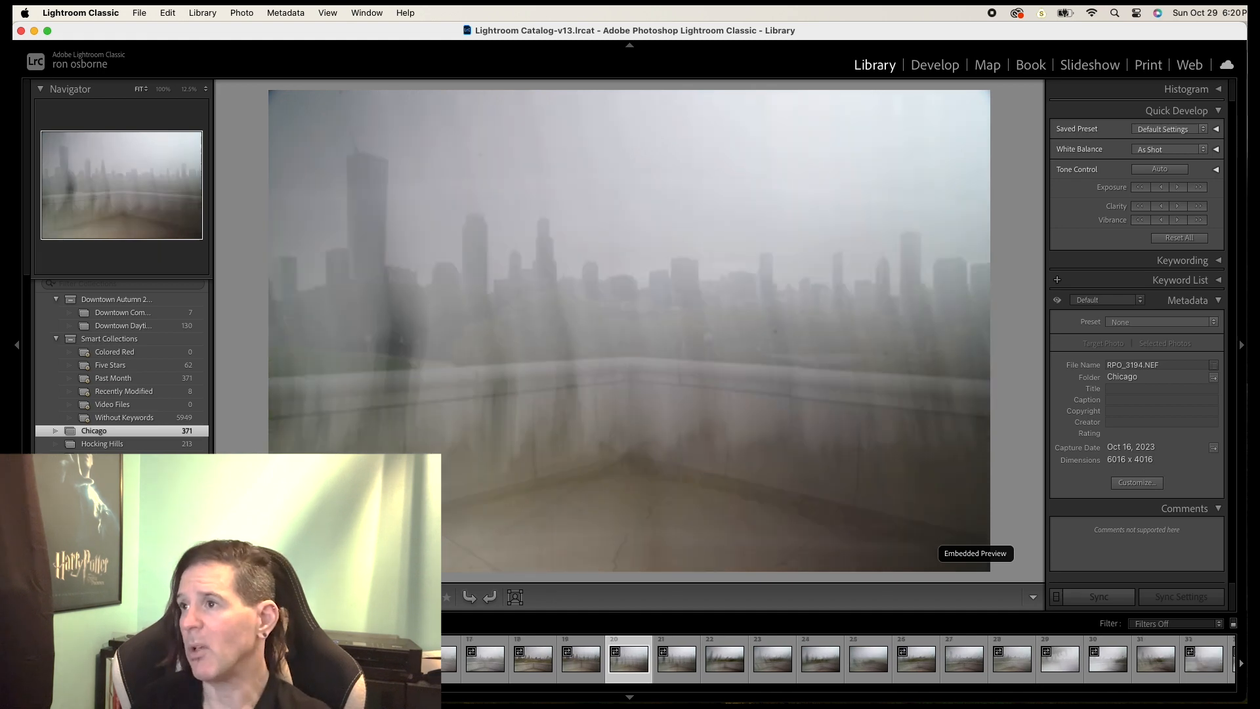
key("1")
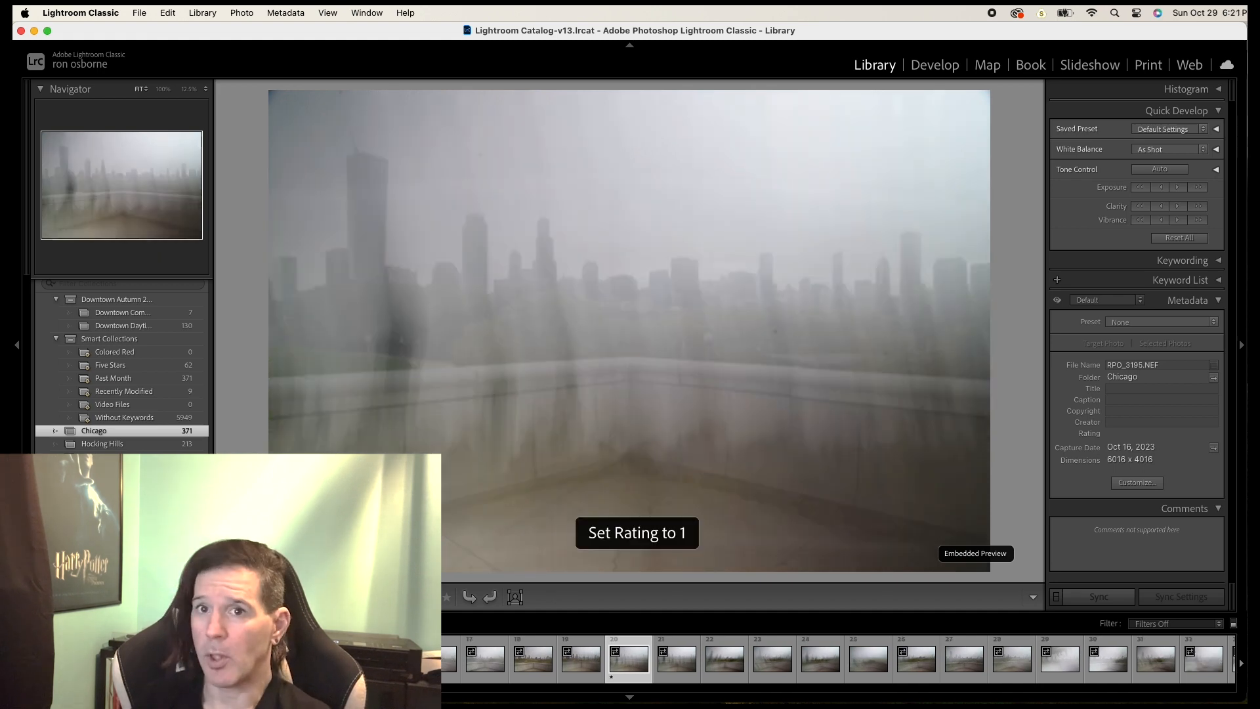
- Leave RPO_3196.NEF unrated and give RPO_3197.NEF, RPO_3198.NEF and RPO_3199.NEF one-star ratings
key("Right")
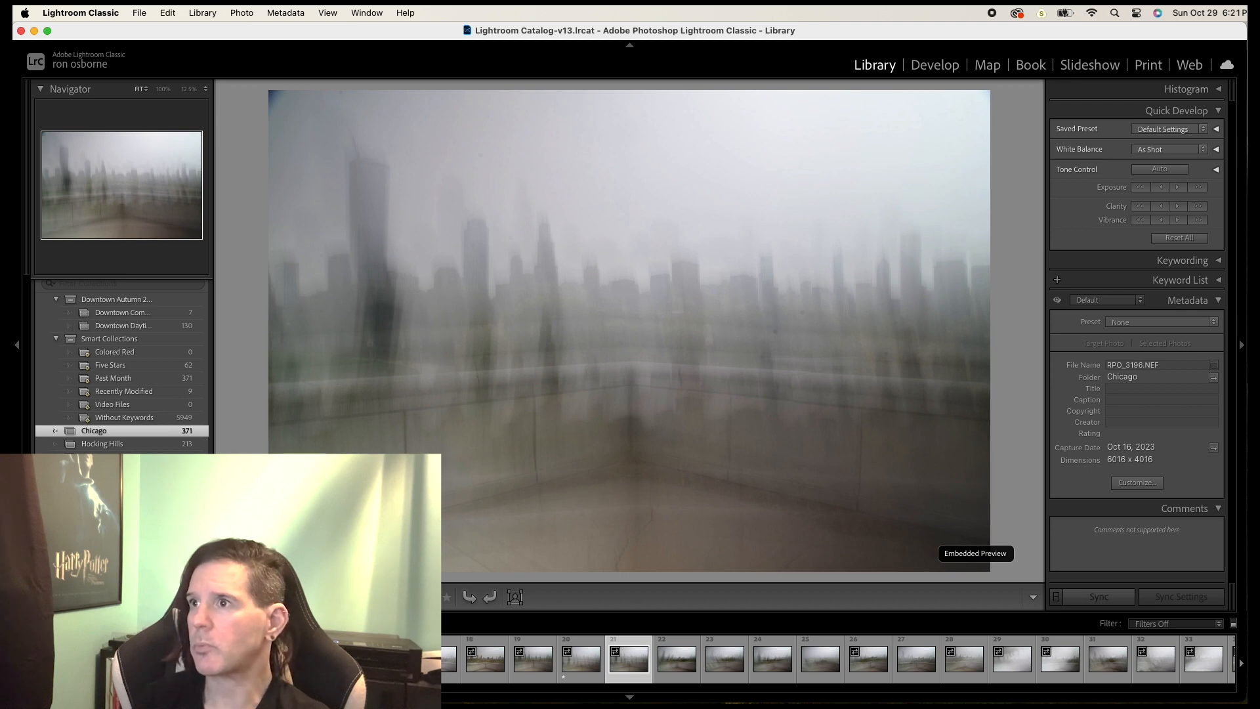
key("Right")
key("1")
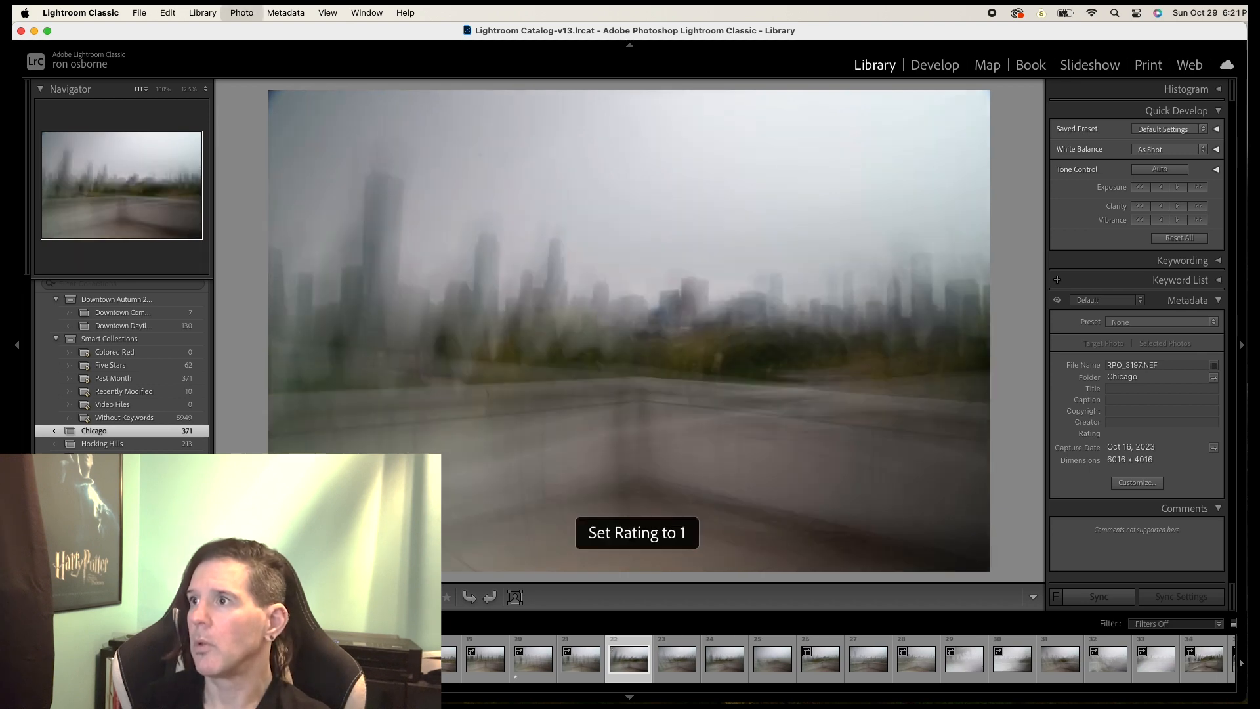
key("Right")
key("1")
key("Right")
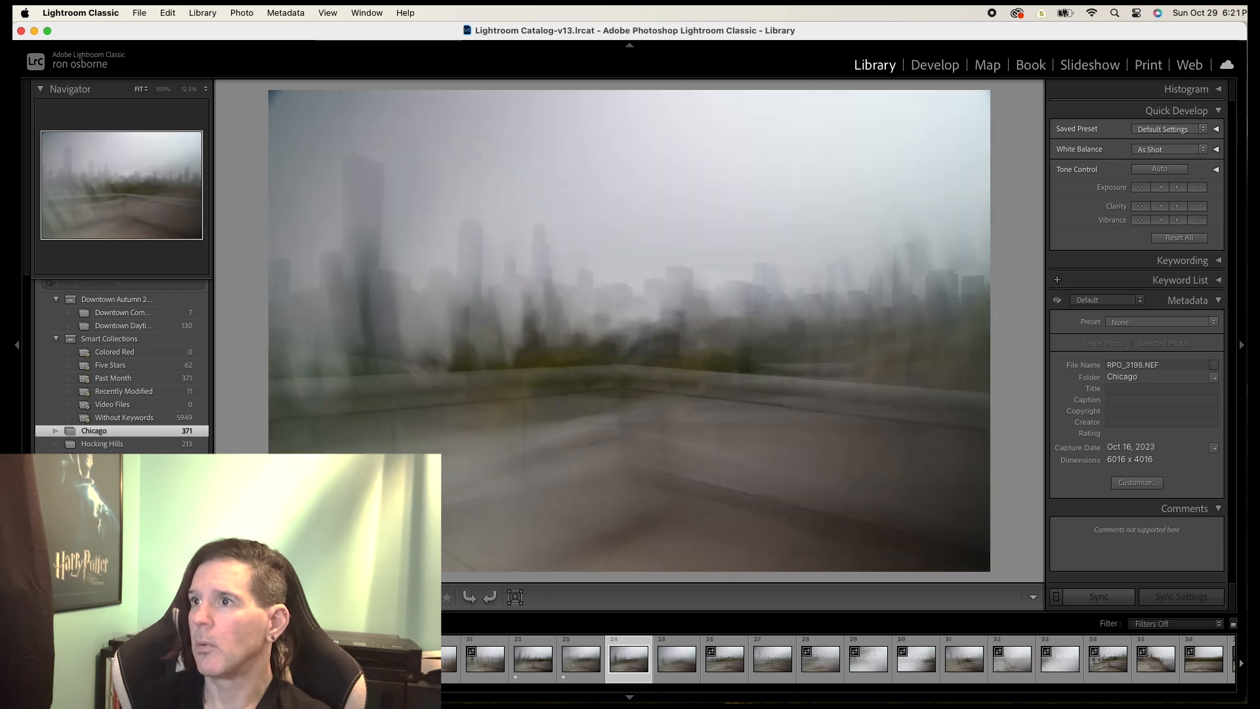
key("1")
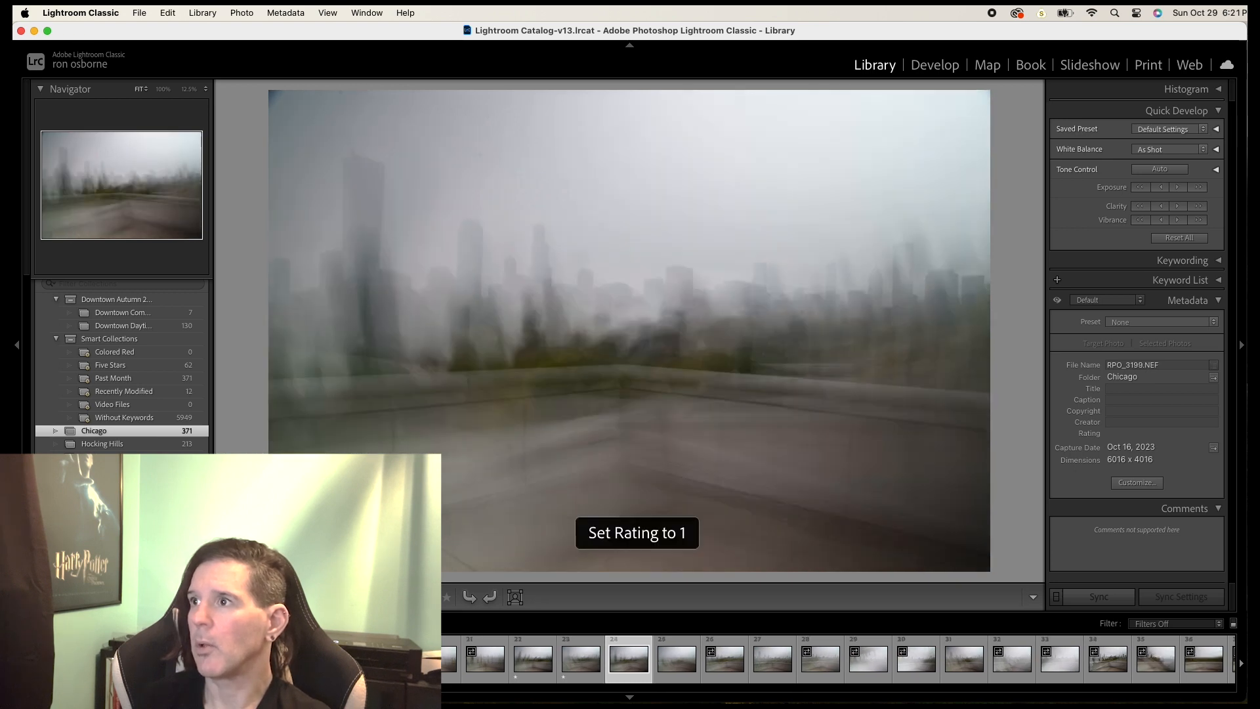
- Review RPO_3200.NEF through RPO_3207.NEF without rating them and give RPO_3208.NEF a one-star rating
key("Right")
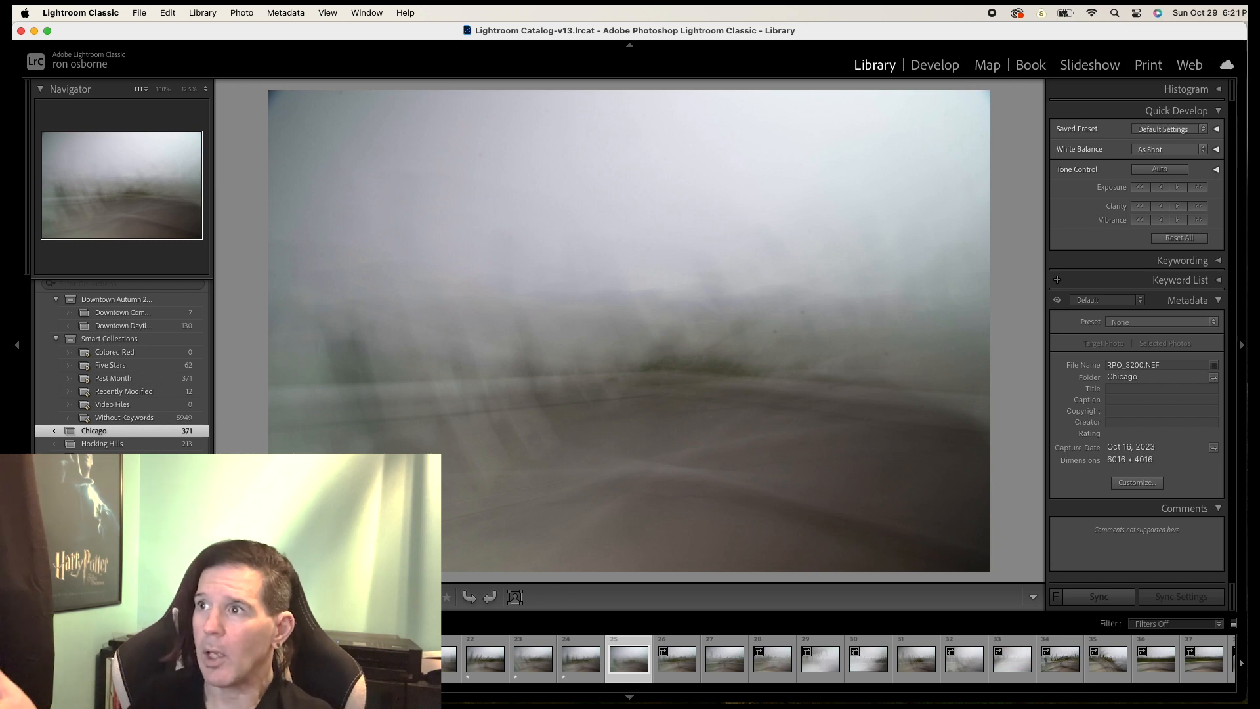
key("Right")
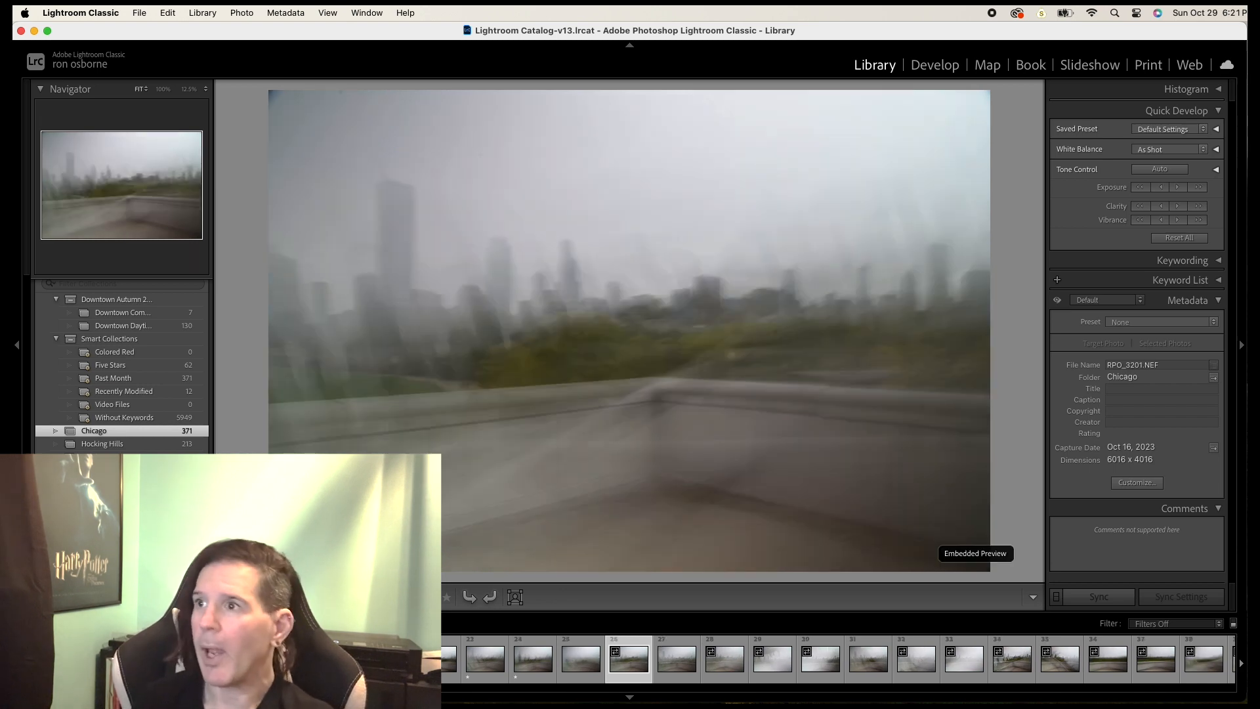
key("Right")
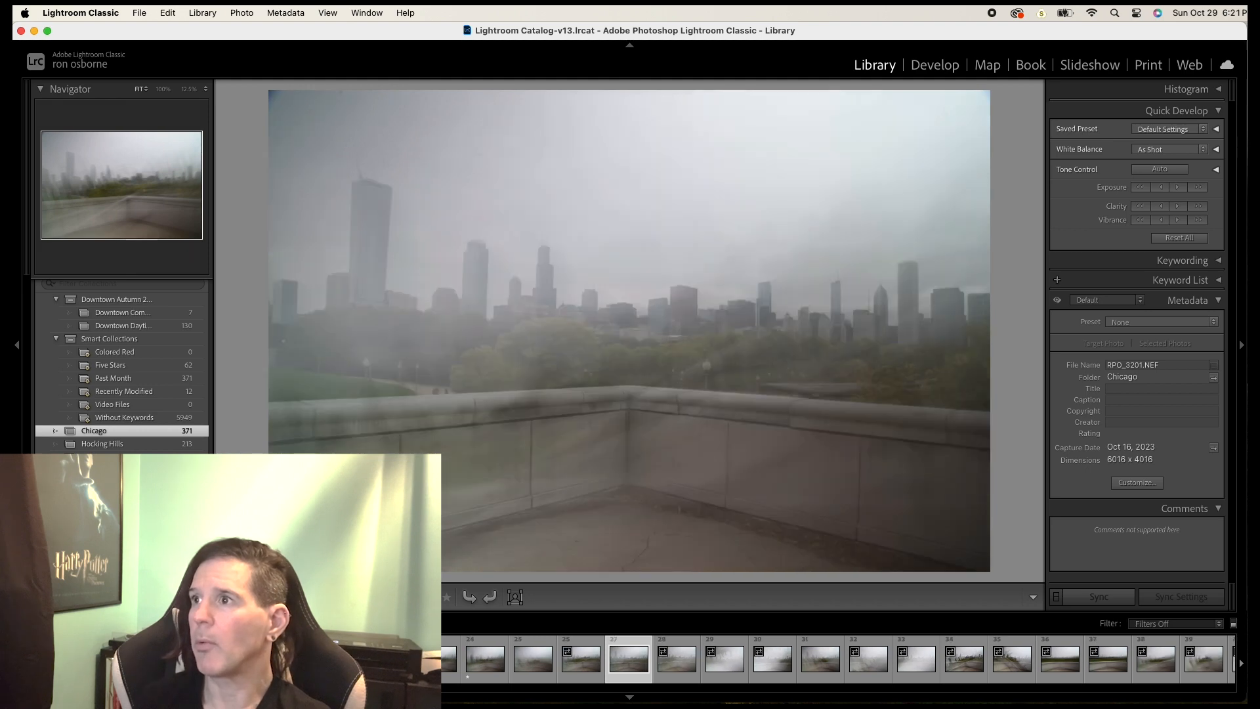
key("Right")
key("Right")
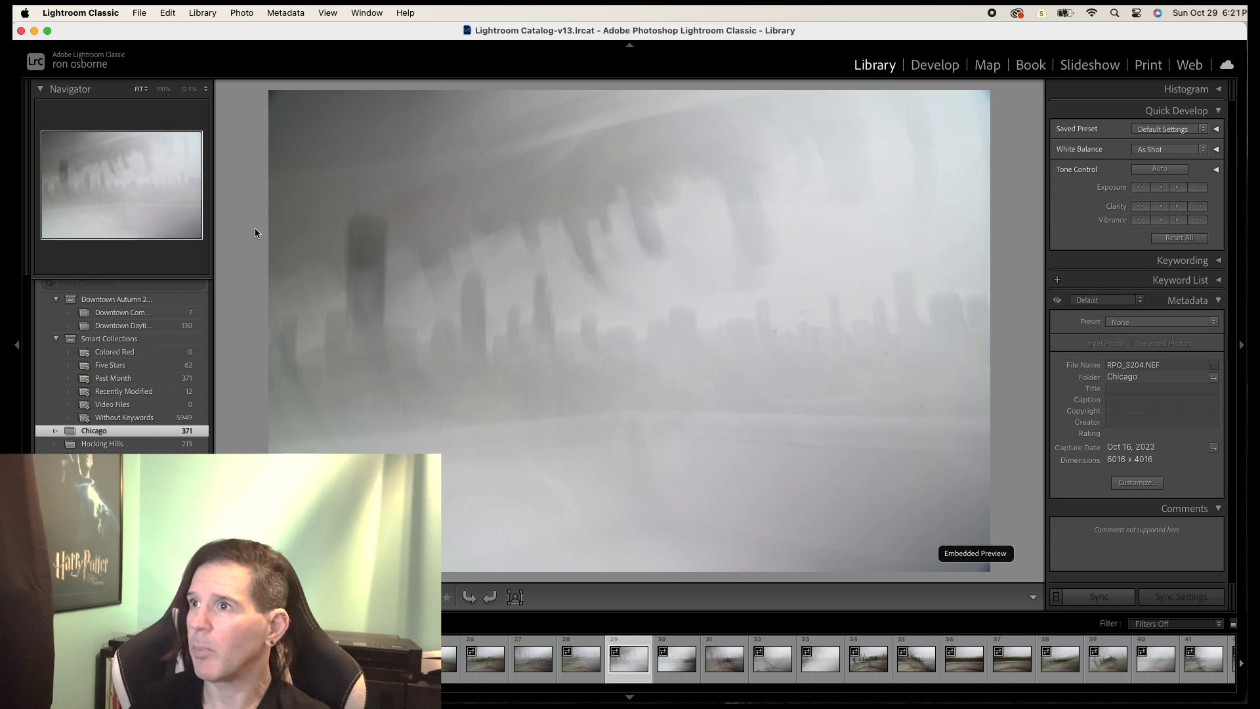
key("Right")
key("Right")
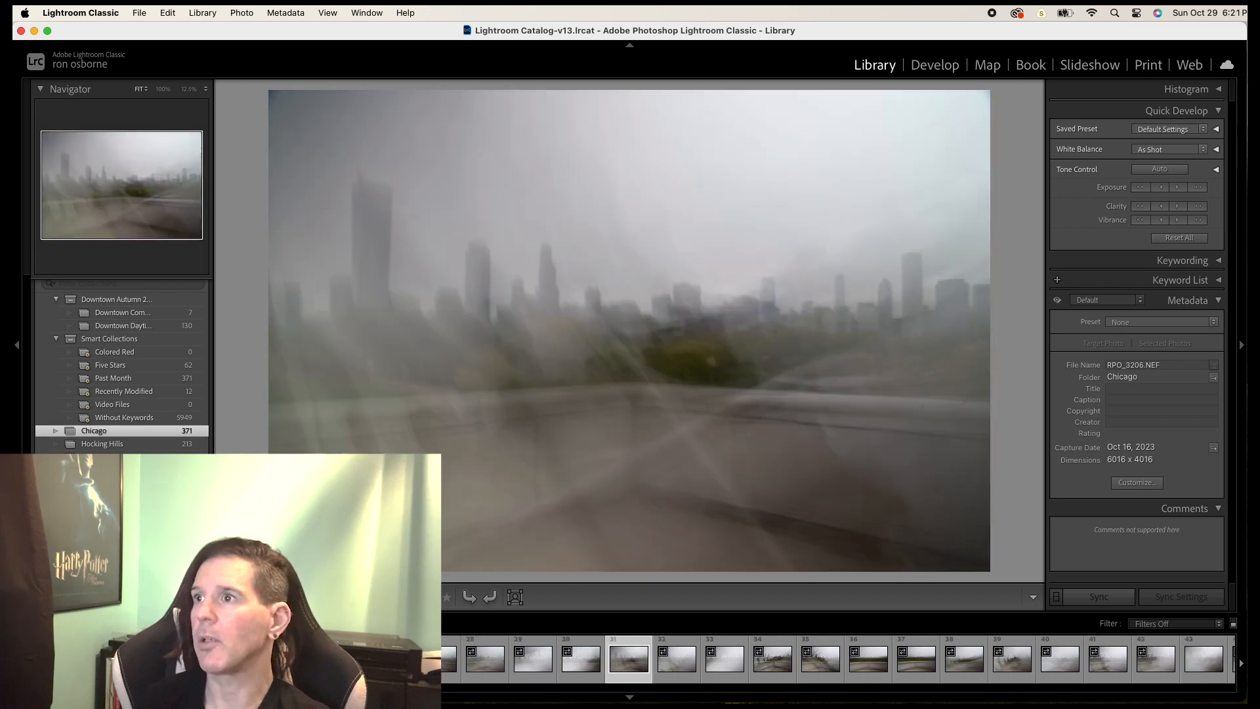
key("Right")
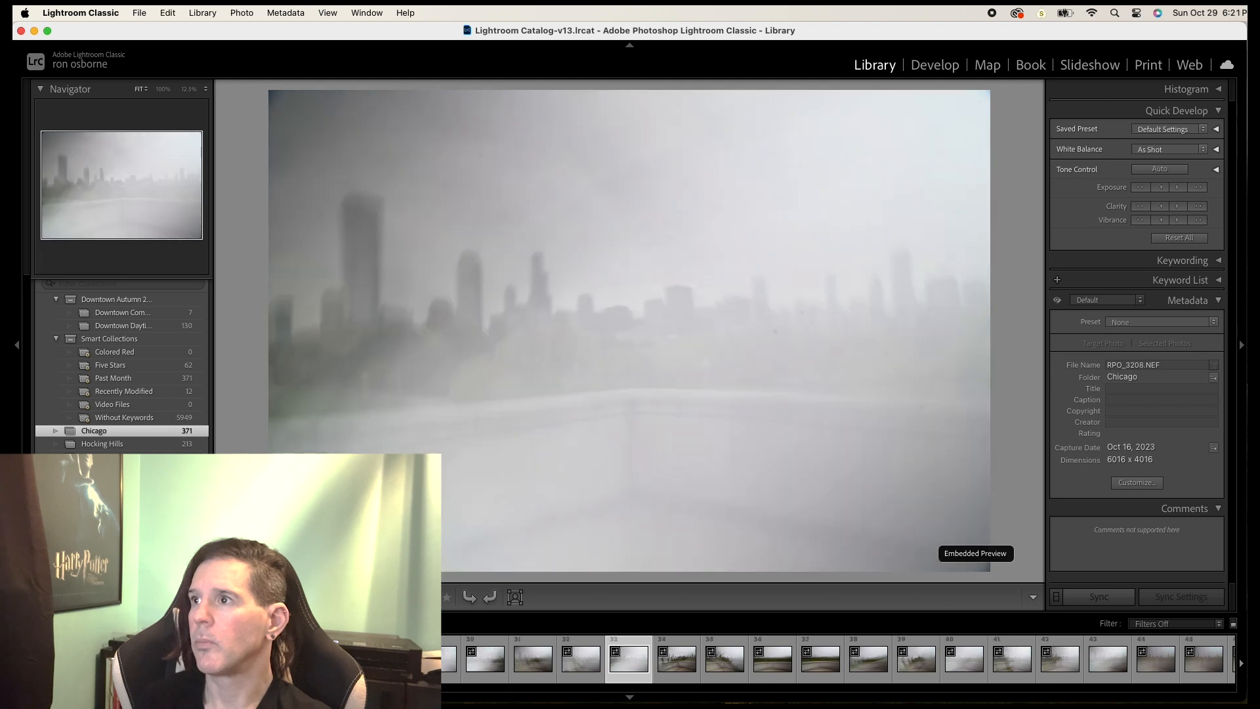
key("1")
- Give RPO_3211.NEF, RPO_3213.NEF and RPO_3214.NEF one-star ratings, leaving RPO_3209.NEF, RPO_3210.NEF and RPO_3212.NEF unrated
key("Right")
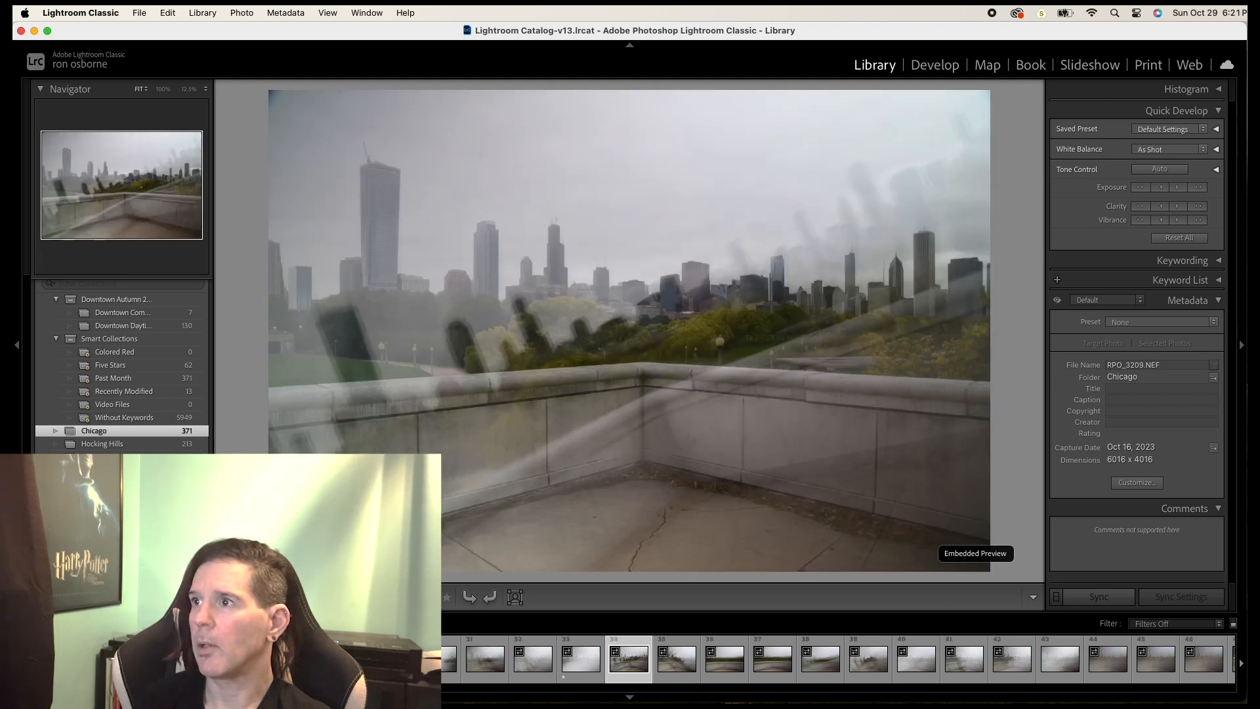
key("Right")
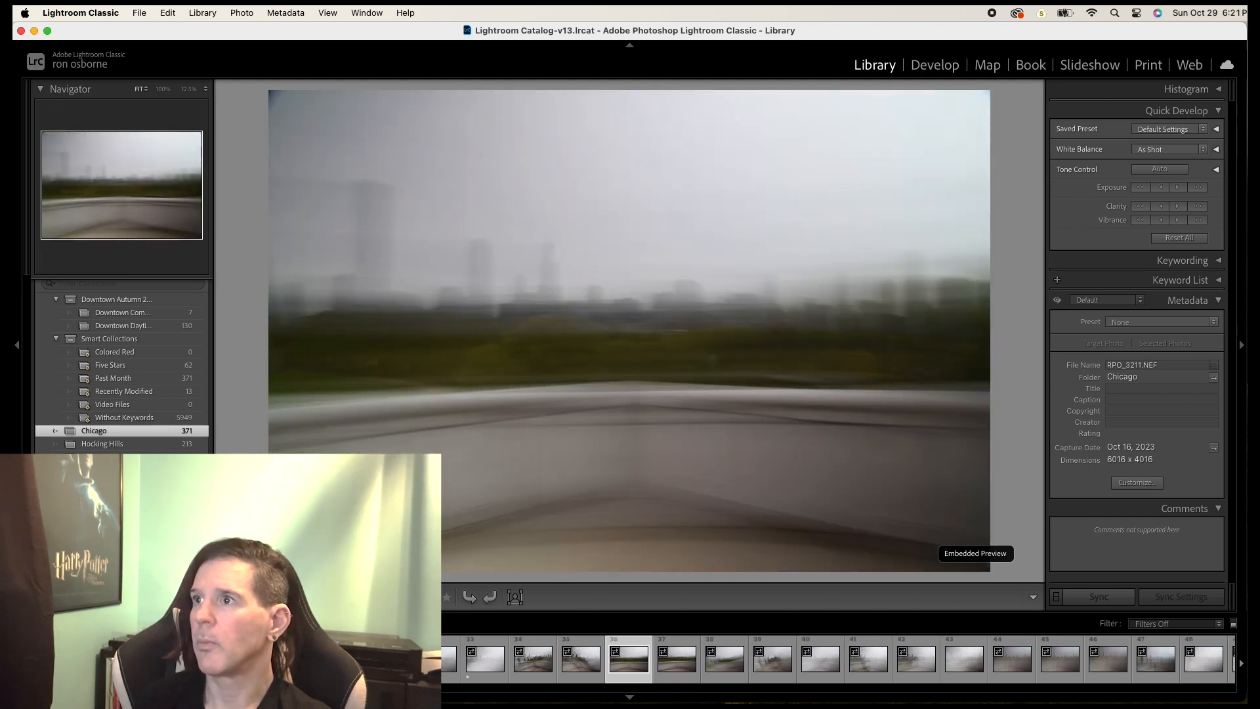
key("1")
key("Right")
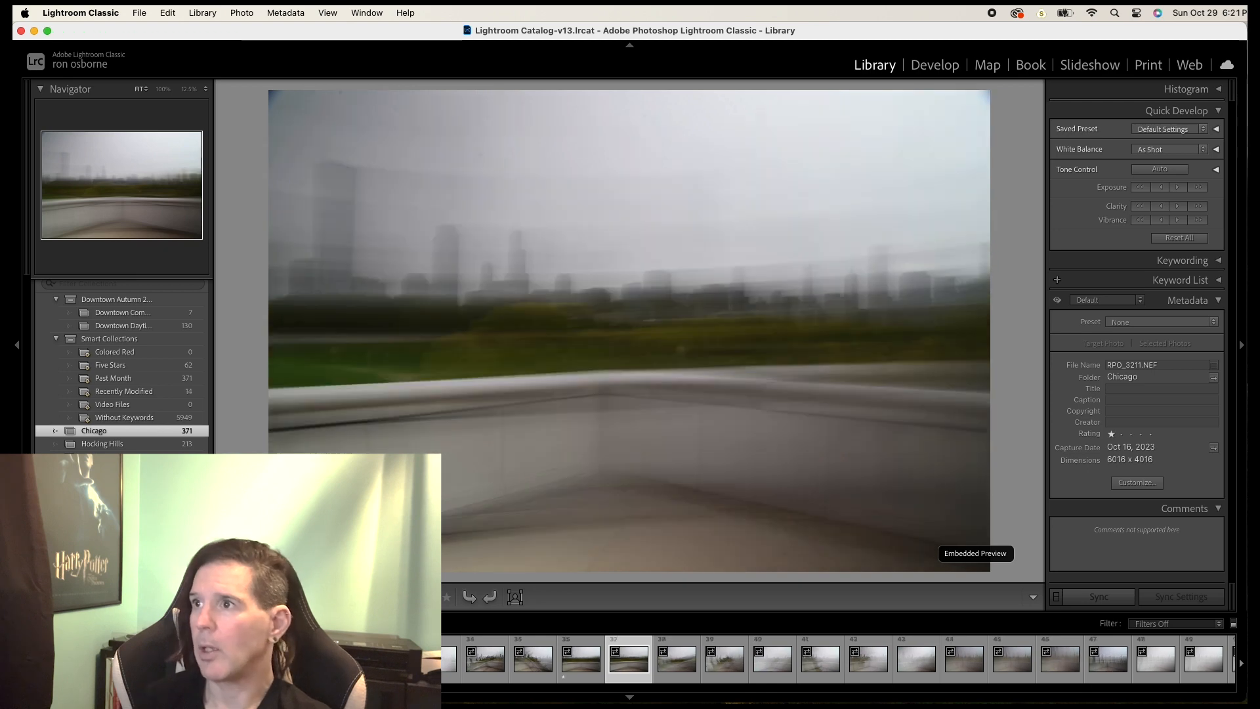
key("Right")
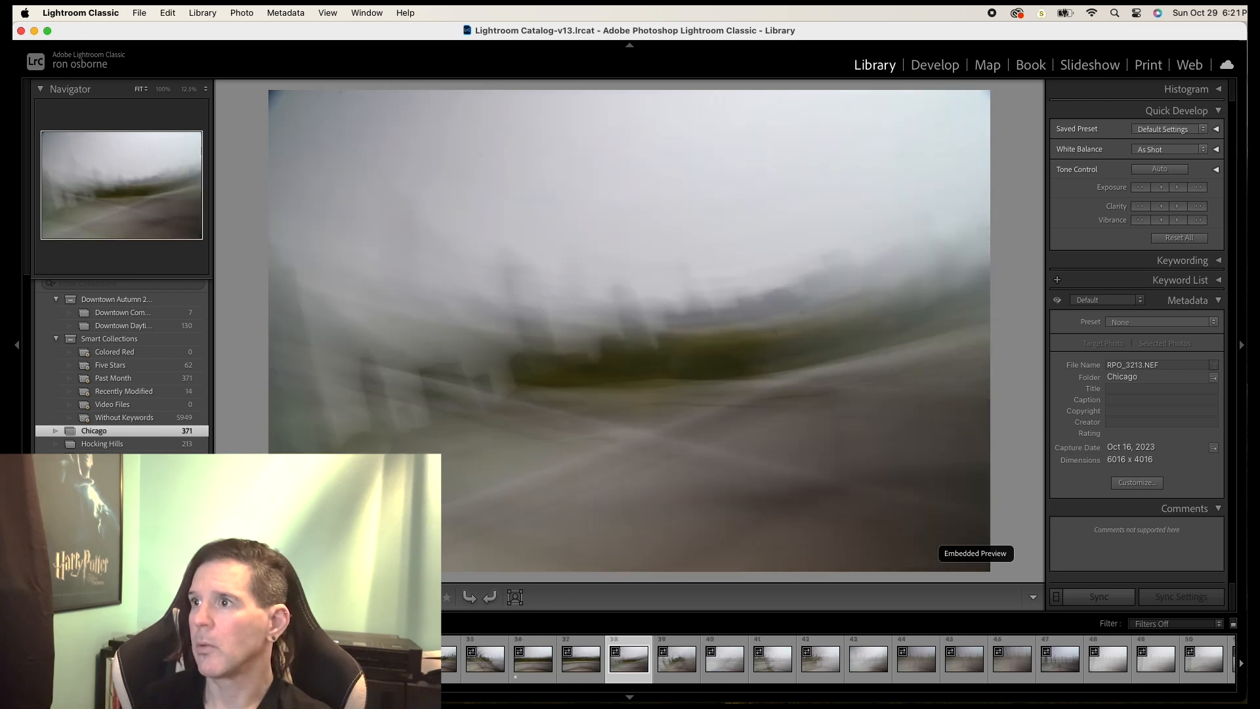
key("1")
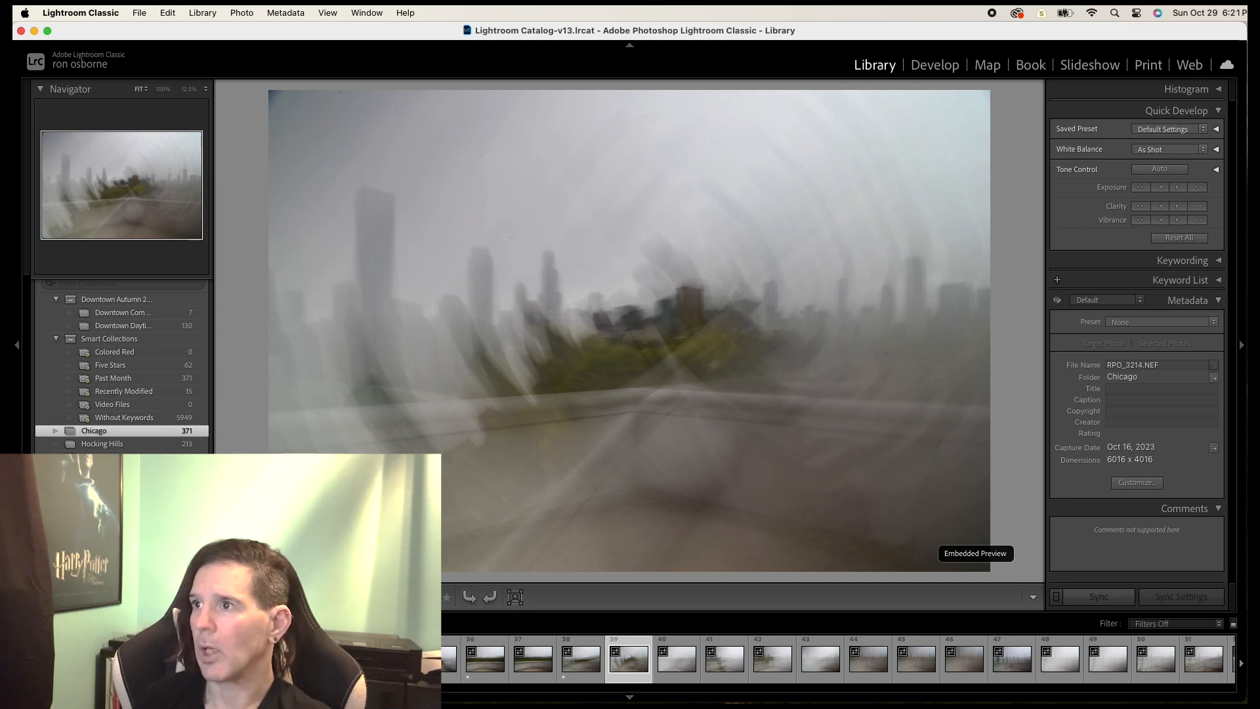
key("1")
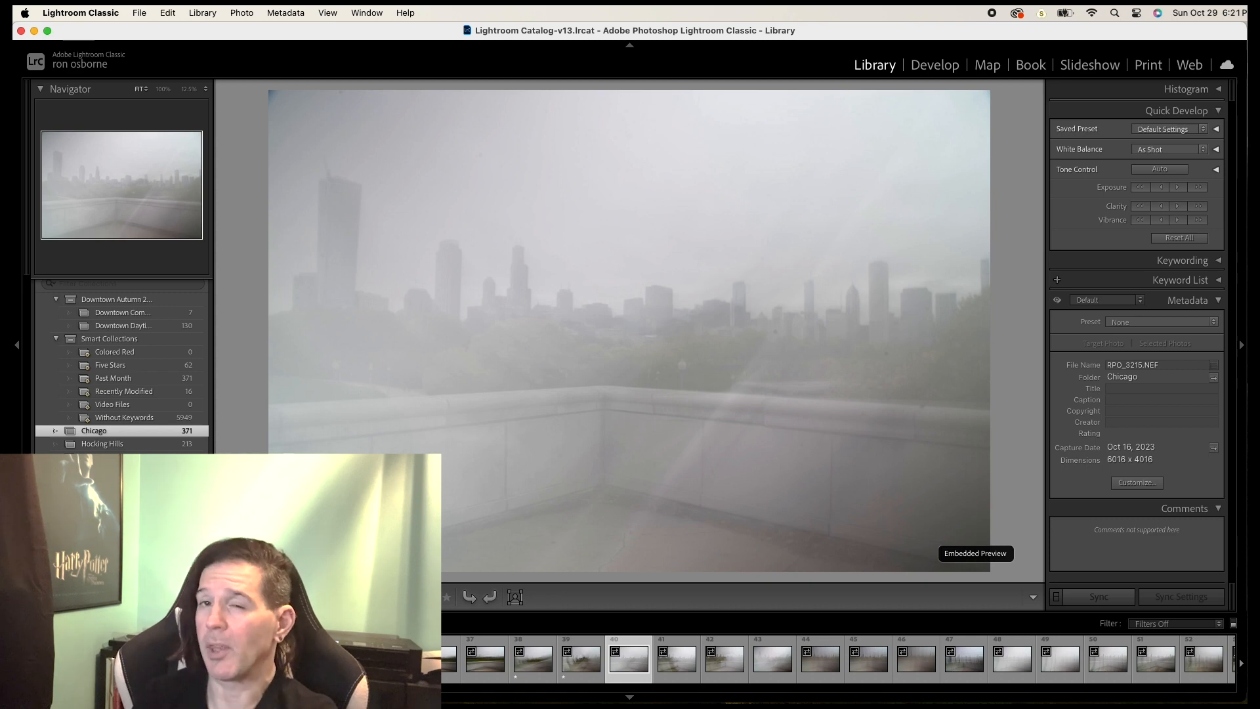
- Skip RPO_3215.NEF through RPO_3217.NEF, give RPO_3218.NEF a one-star rating, and advance to the following photo
key("Right")
key("Right")
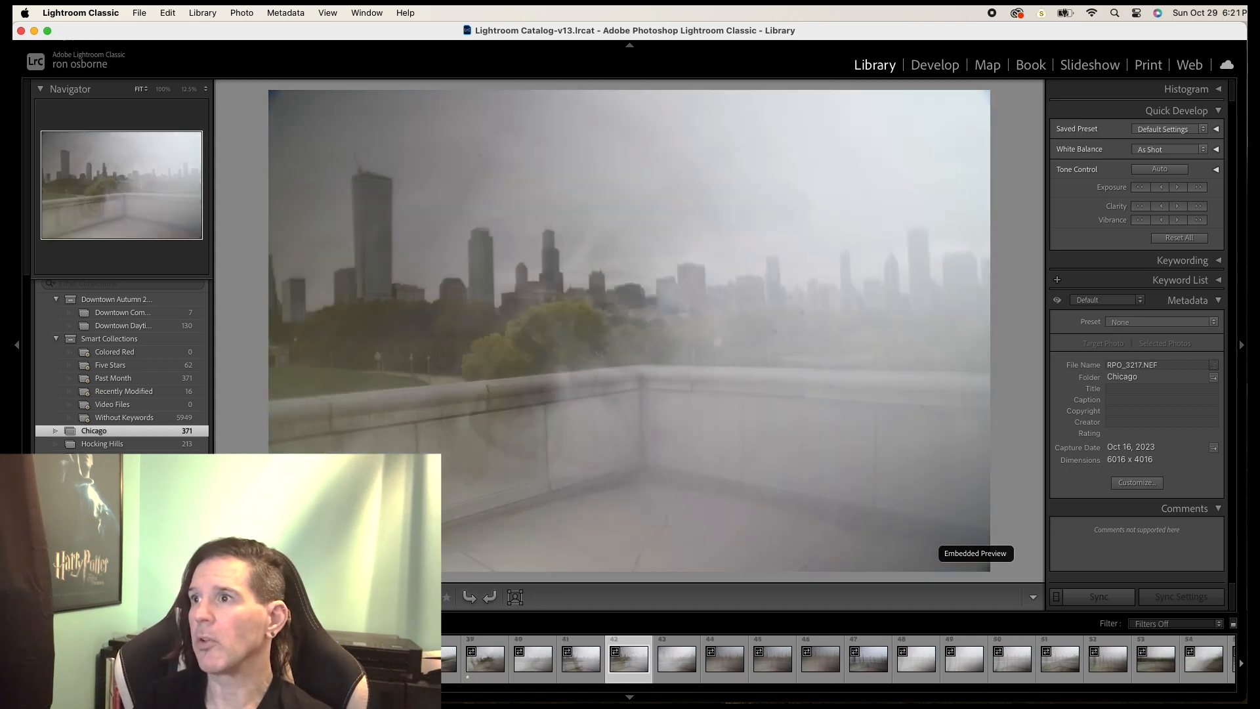
key("Right")
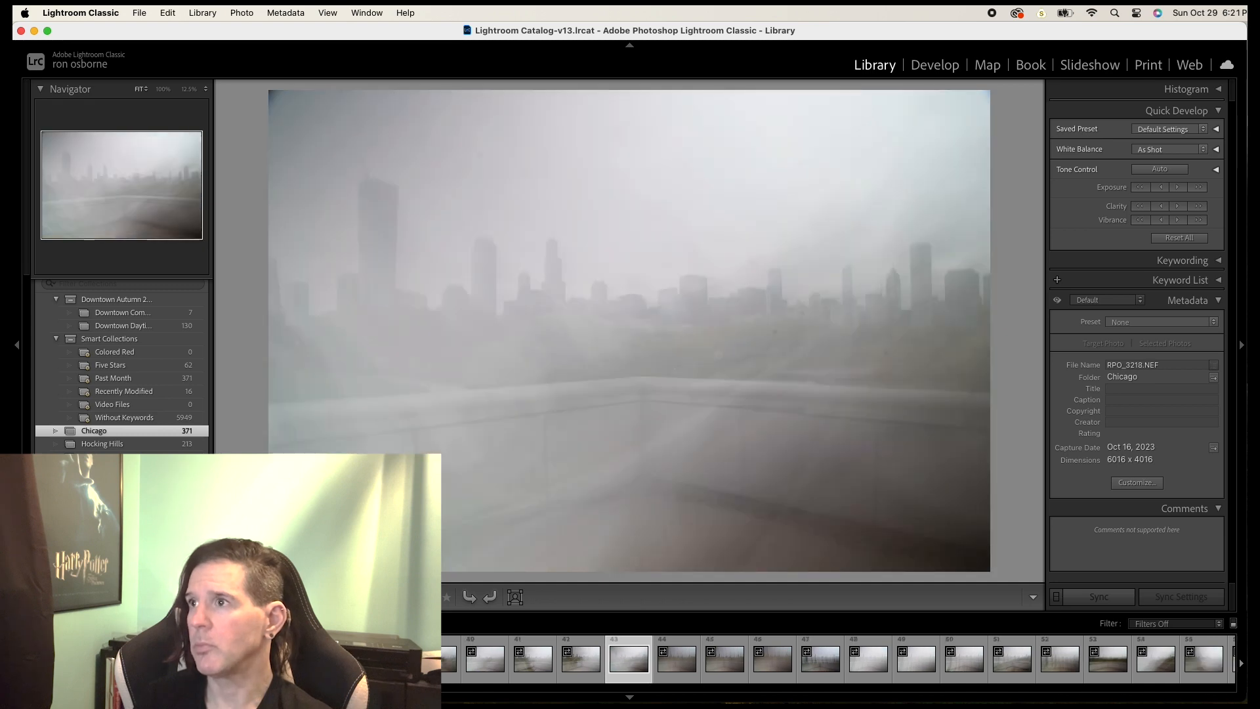
key("1")
key("Right")
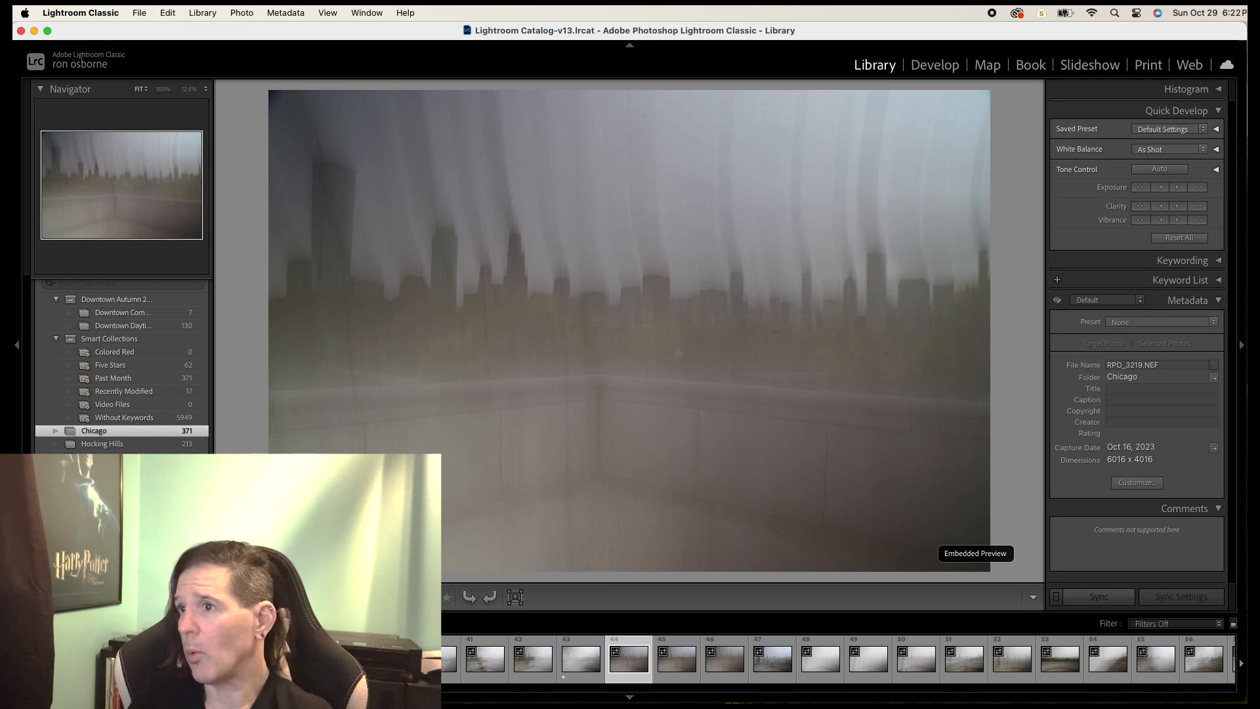
- Give RPO_3219.NEF a one-star rating and review RPO_3220.NEF through RPO_3225.NEF without rating them
key("1")
key("Right")
key("Right")
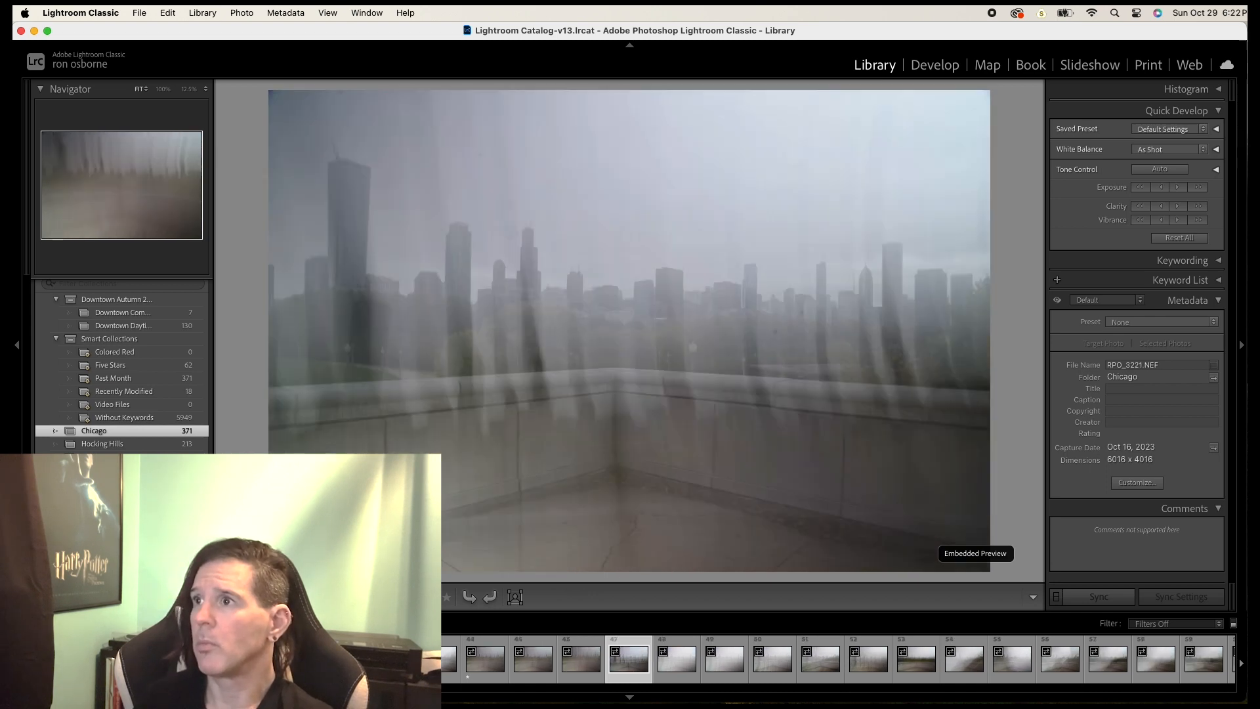
key("Left")
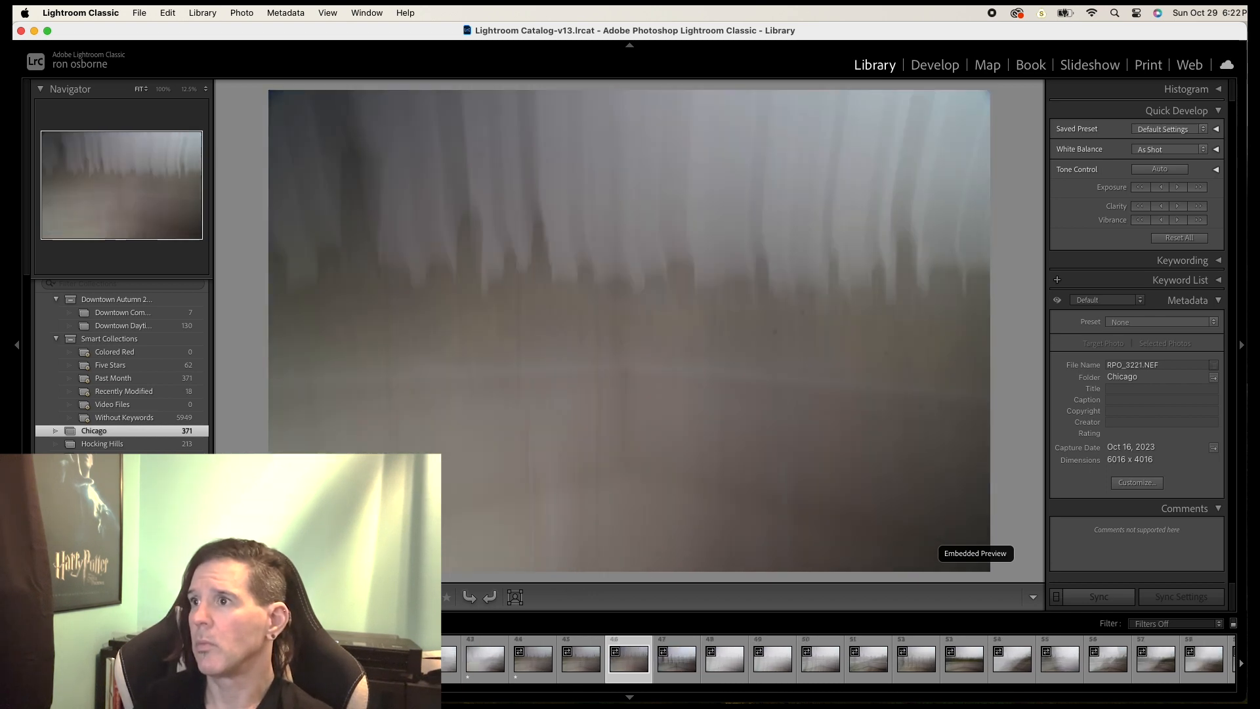
key("Right")
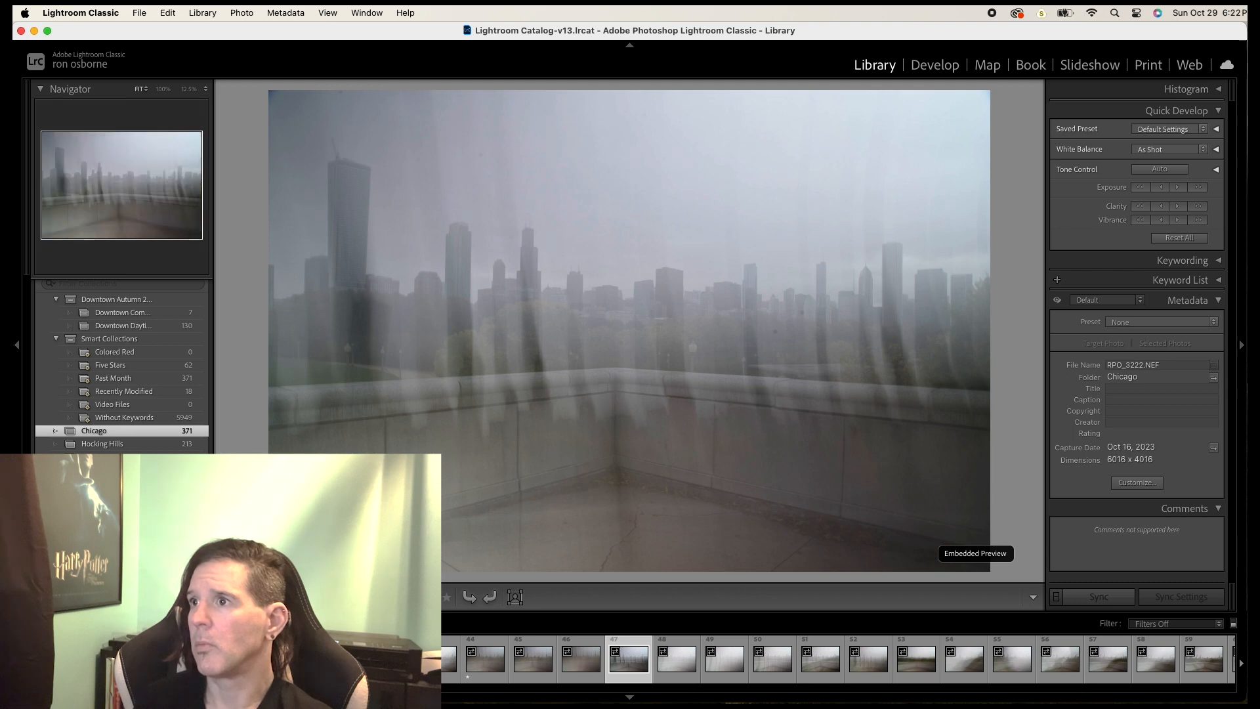
key("Right")
key("Right")
key("Right")
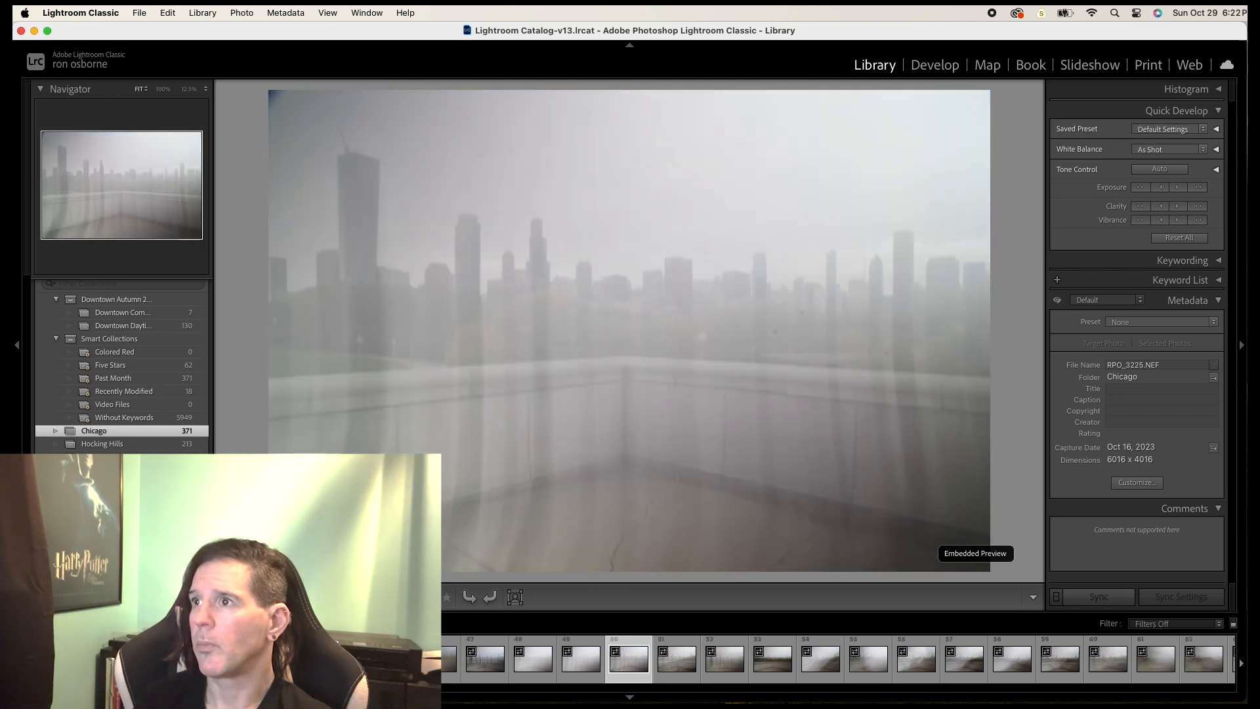
key("Right")
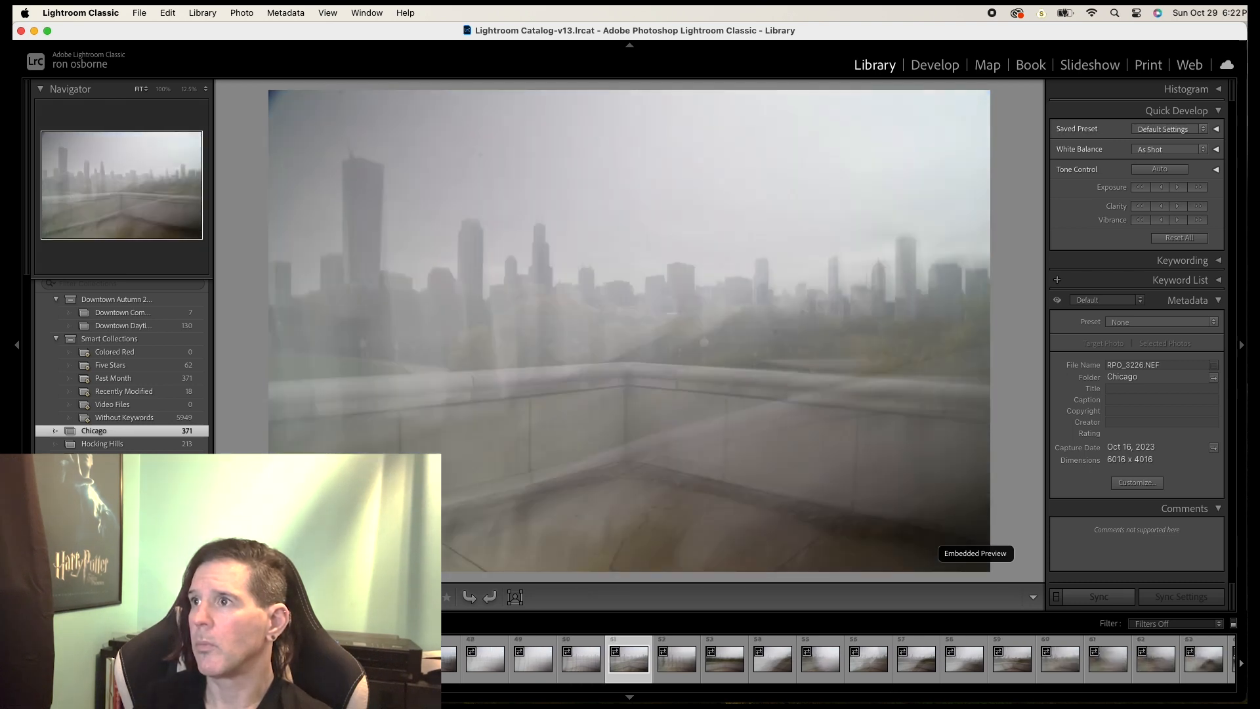
- Give RPO_3226.NEF, RPO_3227.NEF, RPO_3229.NEF and RPO_3230.NEF one-star ratings, leaving RPO_3228.NEF unrated
key("1")
key("Right")
key("1")
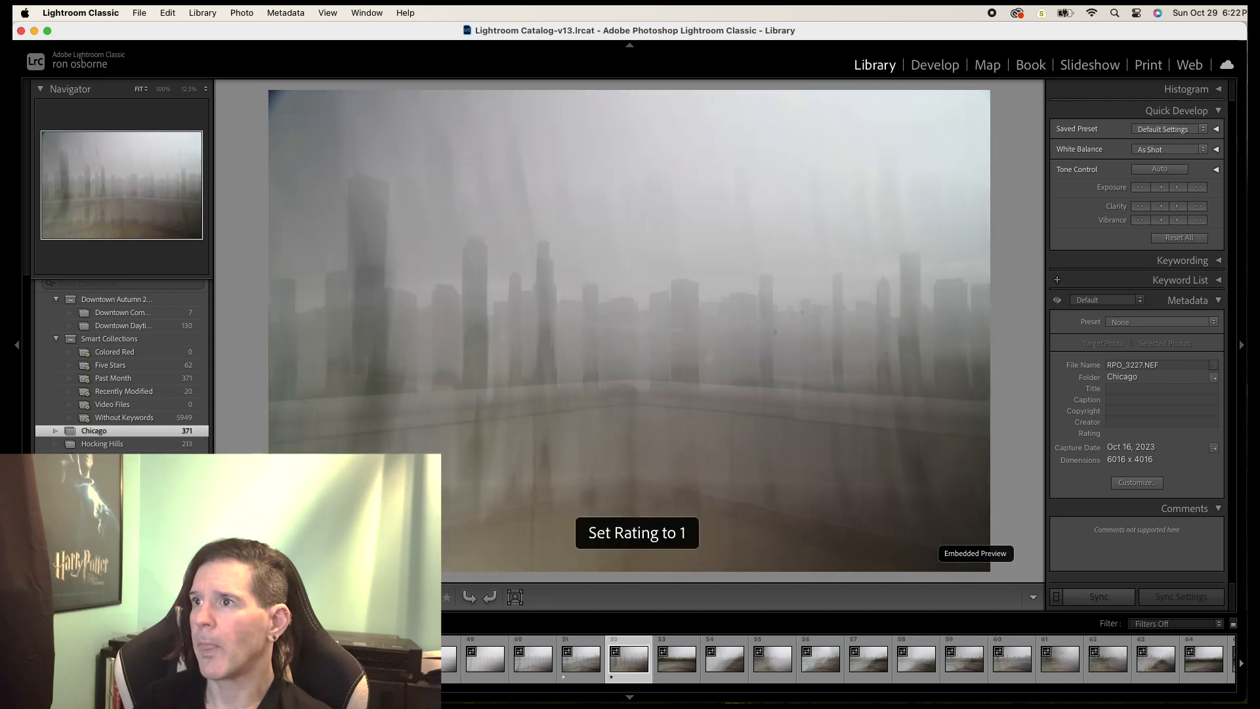
key("Right")
key("Right")
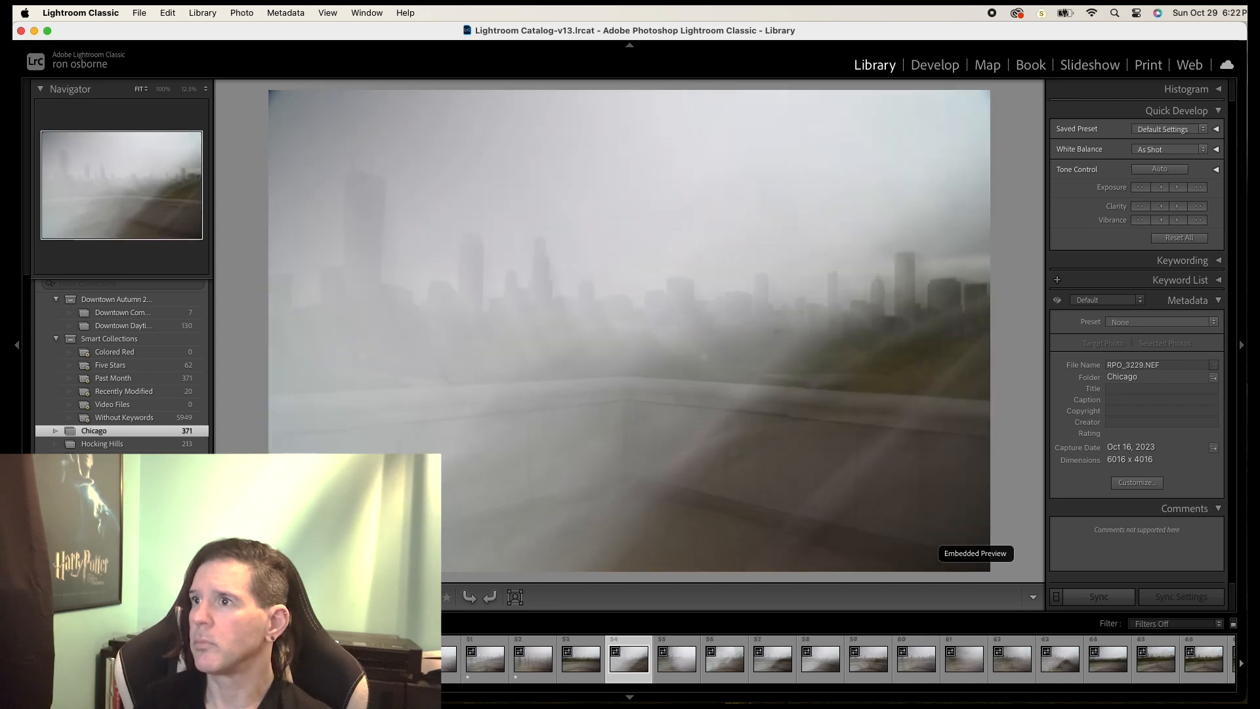
key("1")
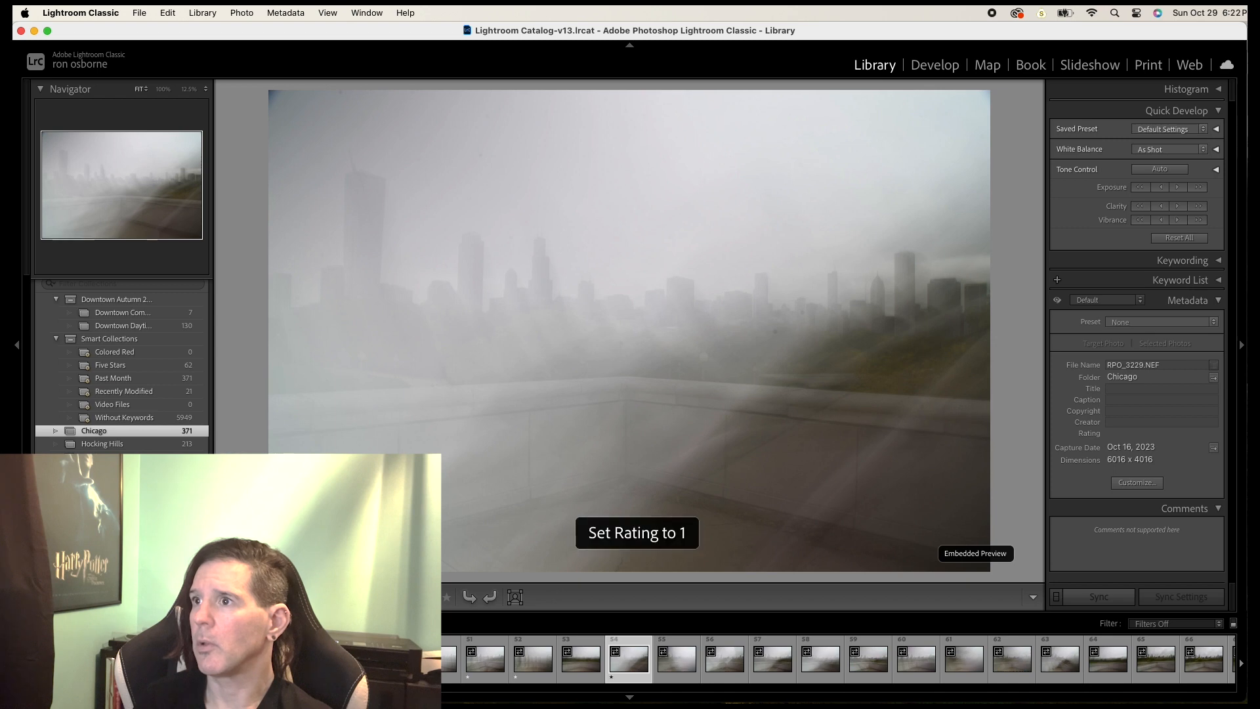
key("Right")
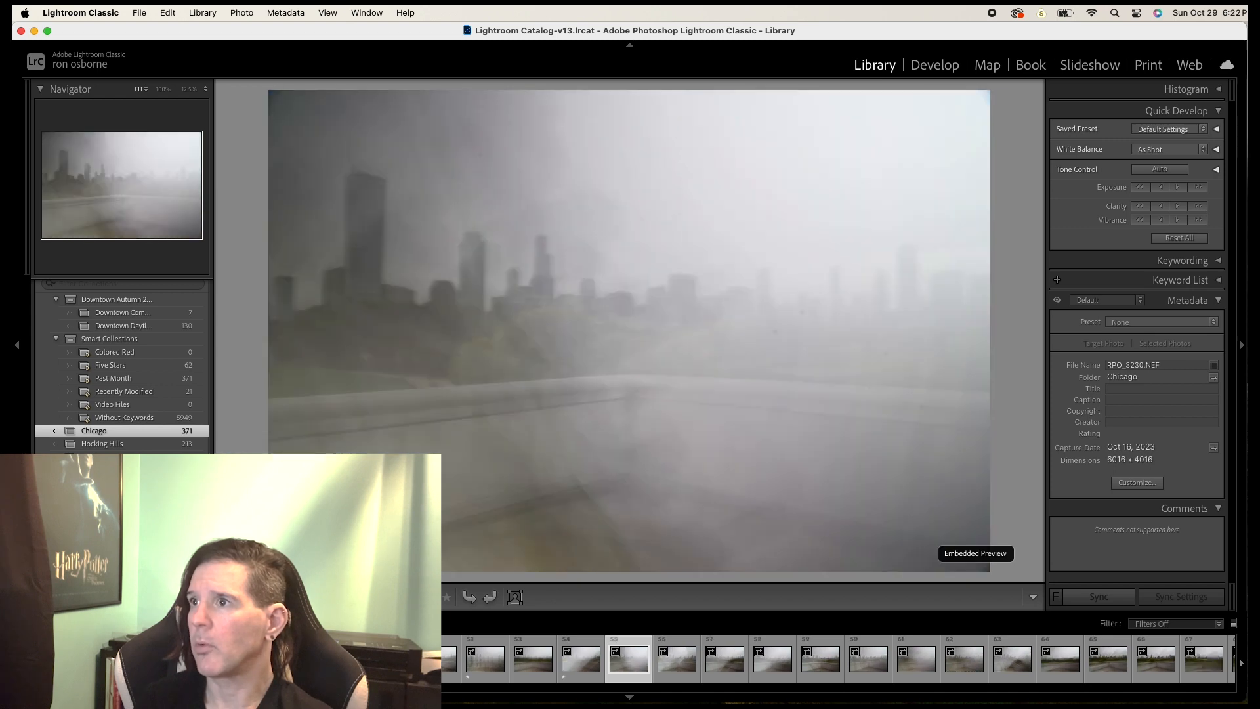
key("1")
key("Right")
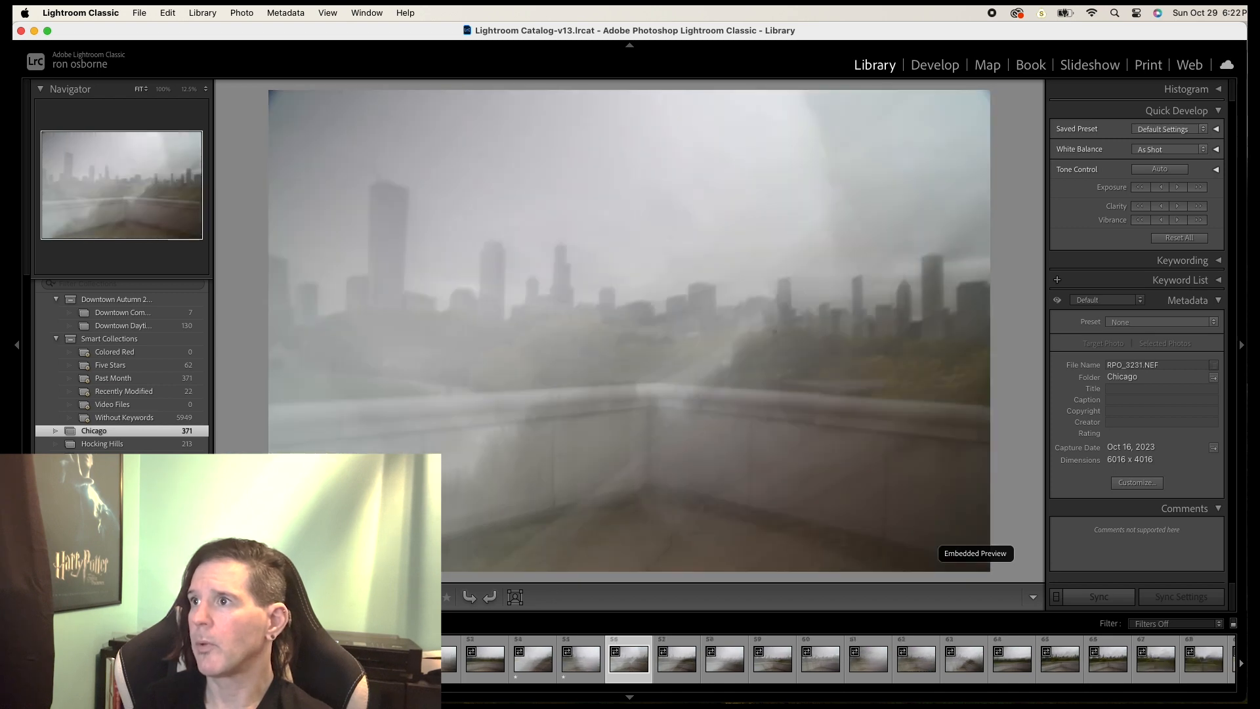
- Give RPO_3233.NEF and RPO_3236.NEF one-star ratings, leaving RPO_3231.NEF, RPO_3232.NEF, RPO_3234.NEF and RPO_3235.NEF unrated
key("Right")
key("Right")
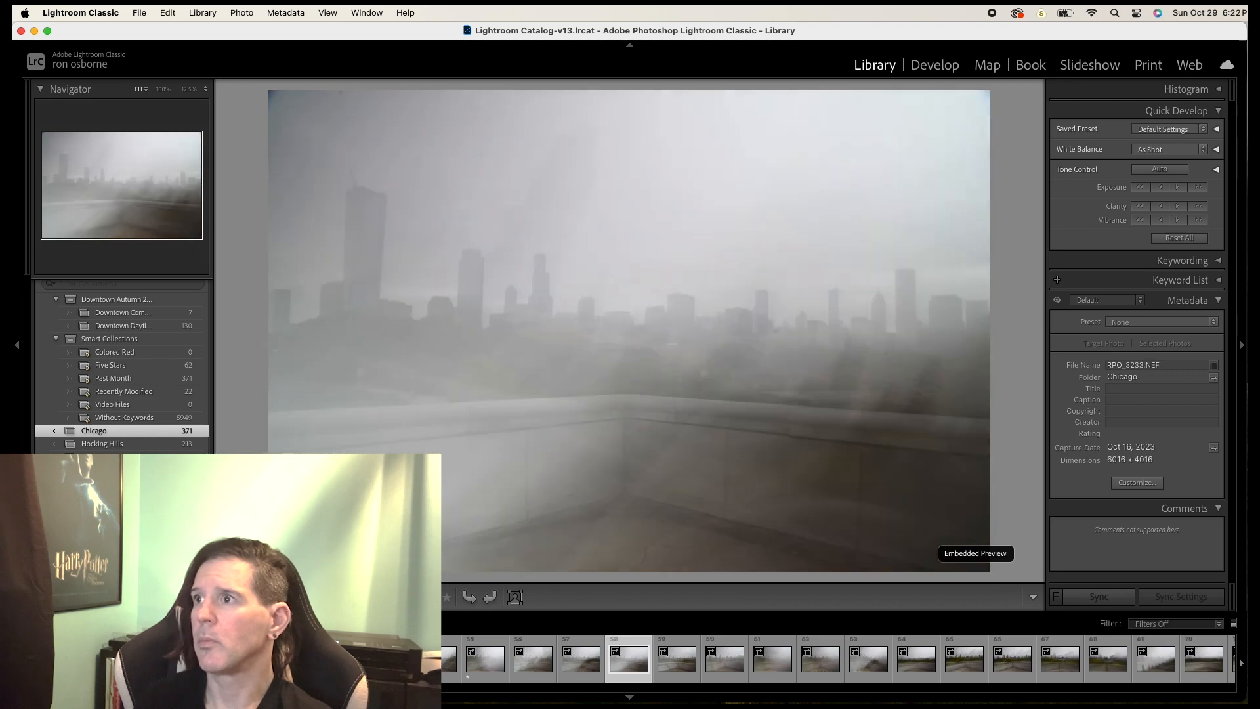
key("1")
key("Right")
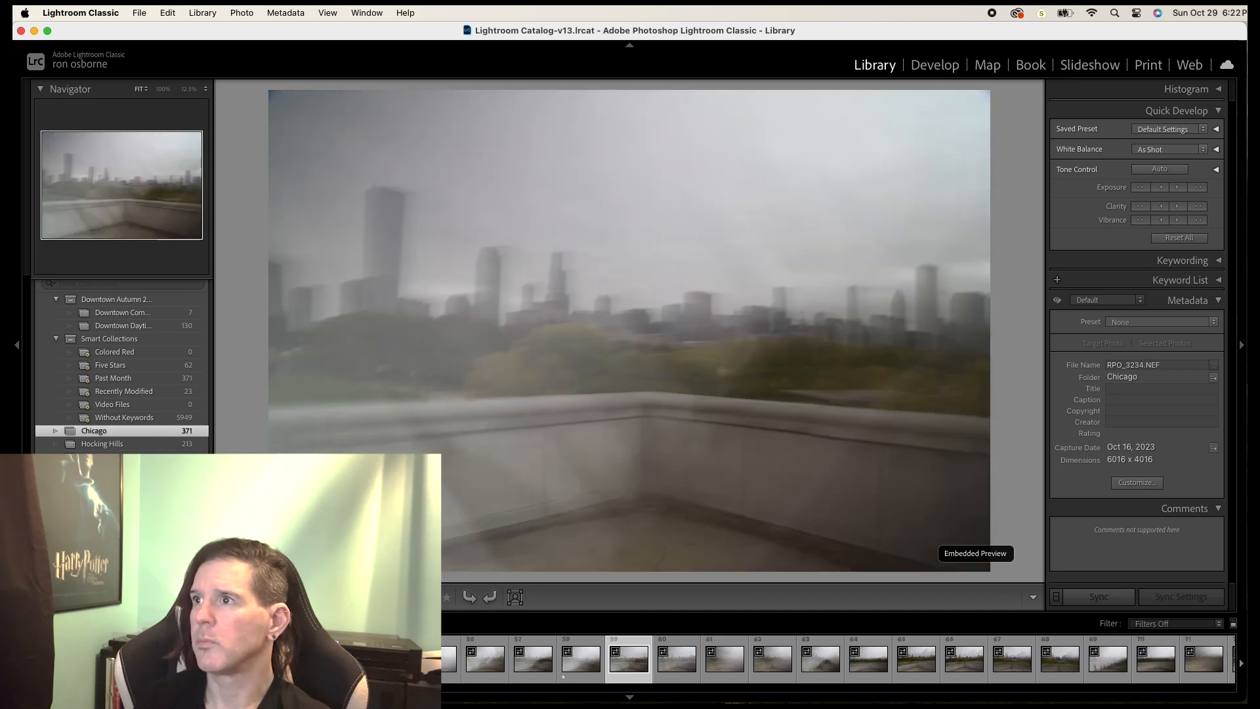
key("Right")
key("Right")
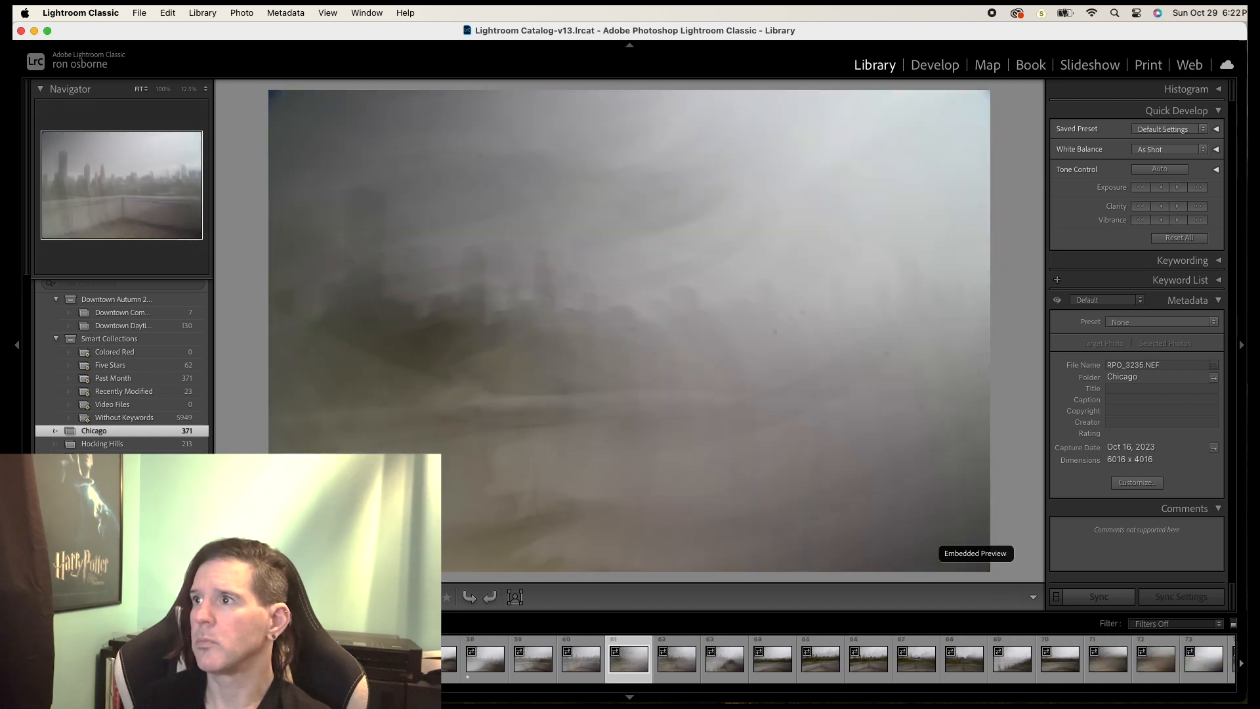
key("1")
key("Right")
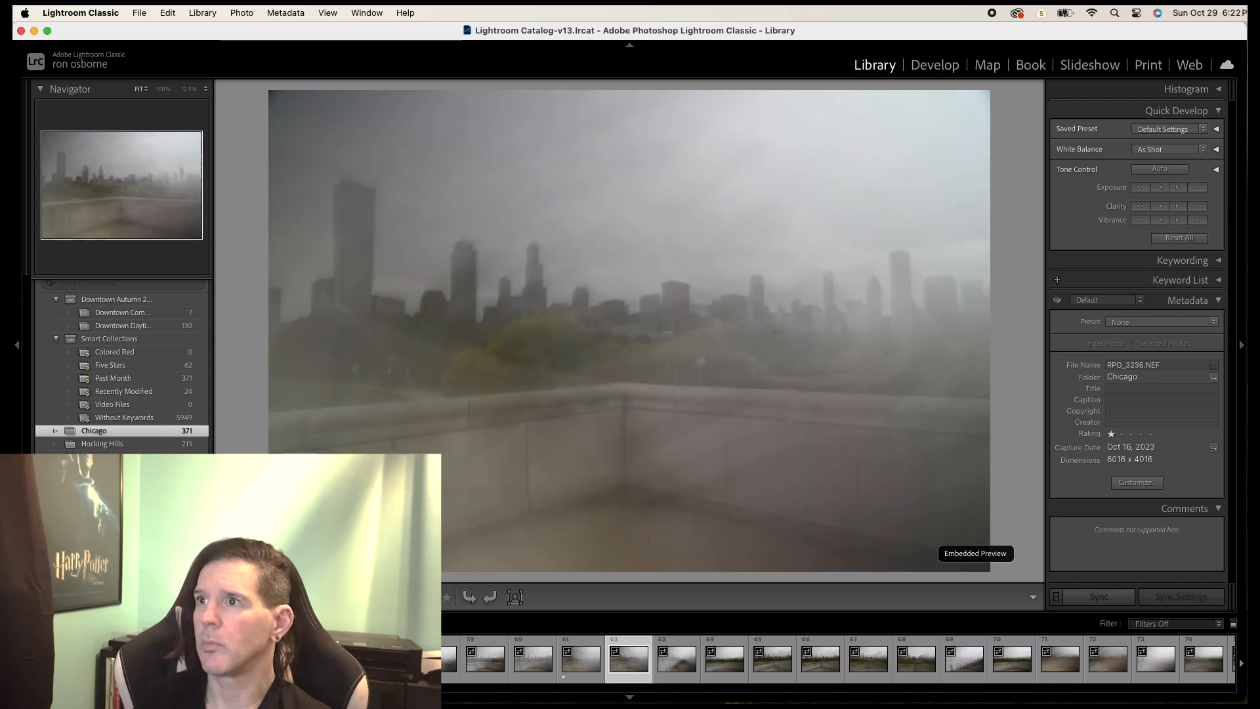
- Skip RPO_3237.NEF and give RPO_3238.NEF, RPO_3239.NEF and RPO_3240.NEF one-star ratings
key("Right")
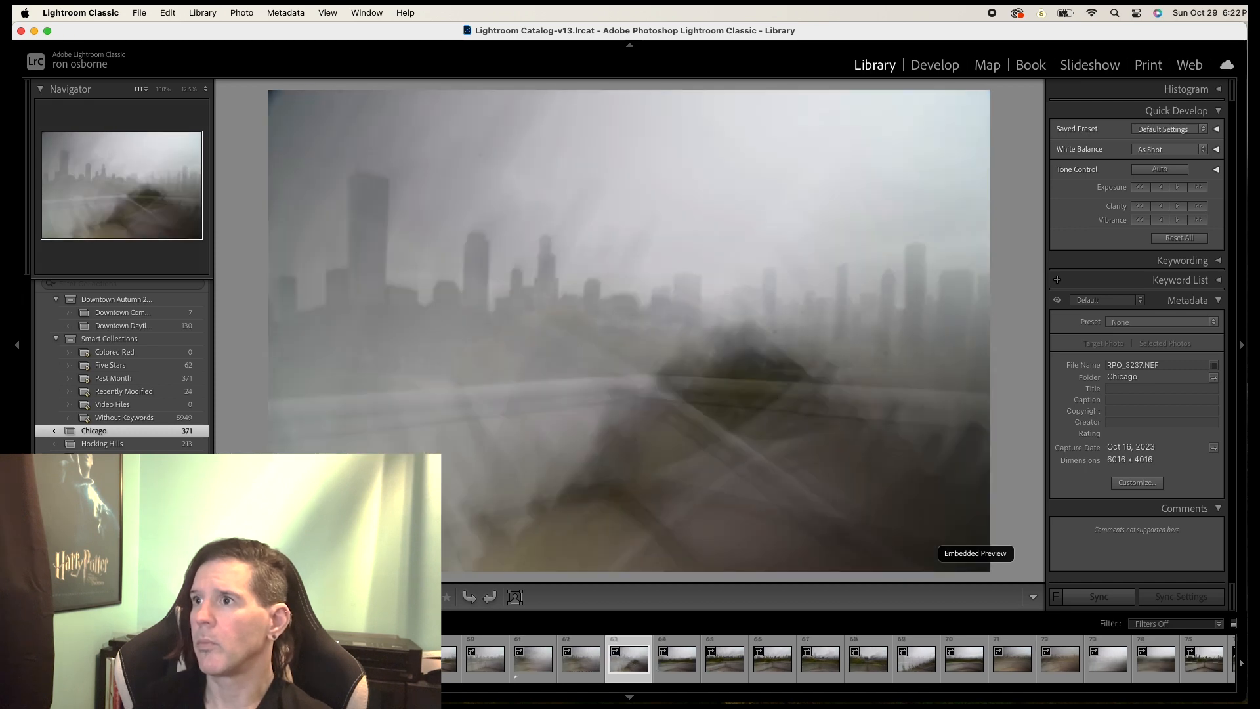
key("1")
key("Right")
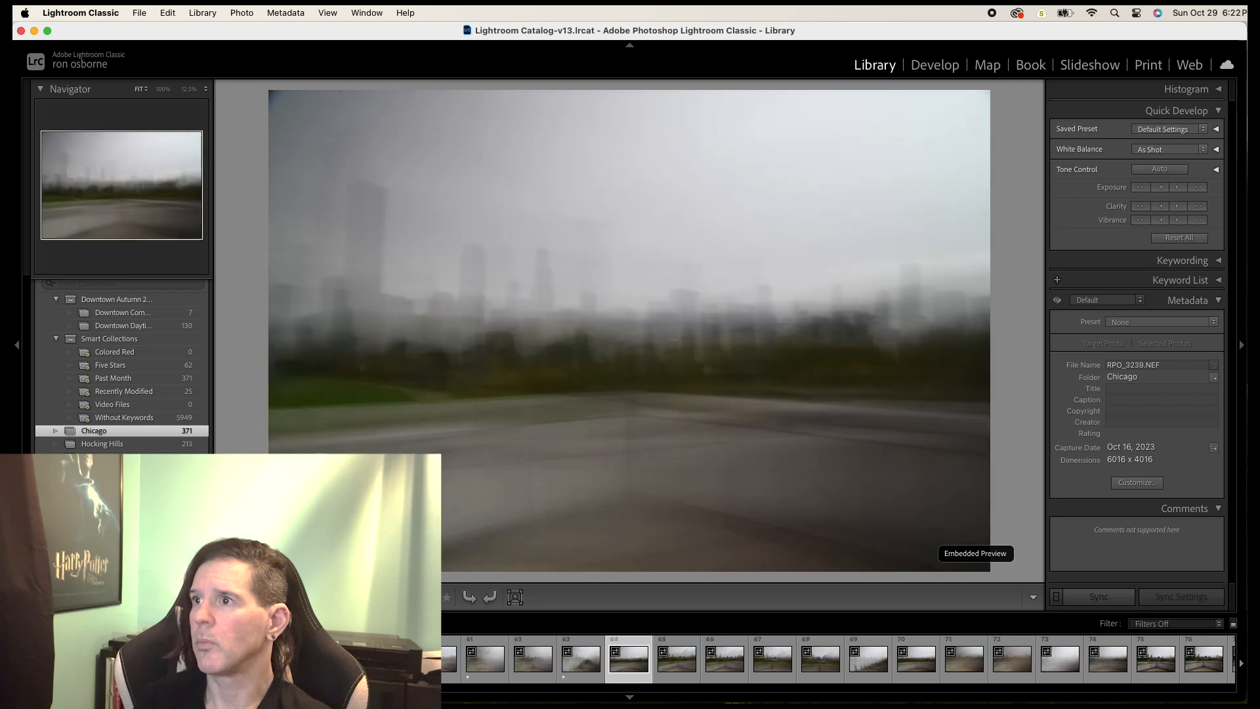
key("1")
key("Right")
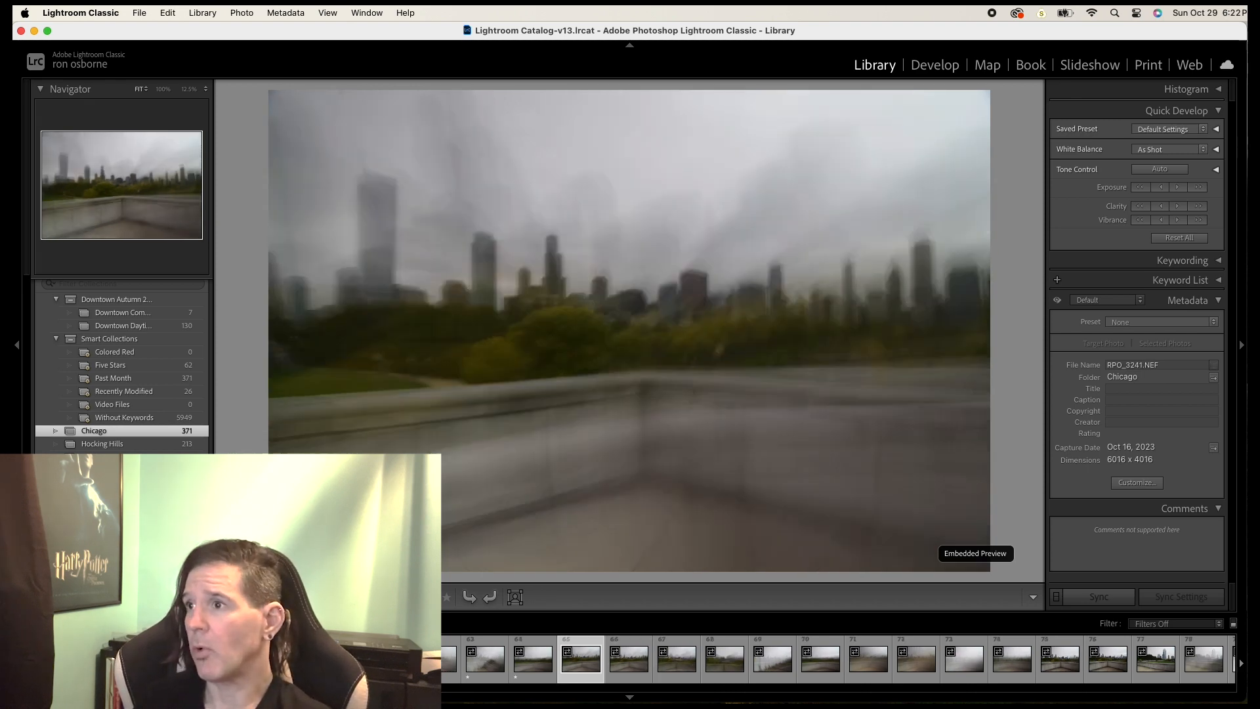
key("1")
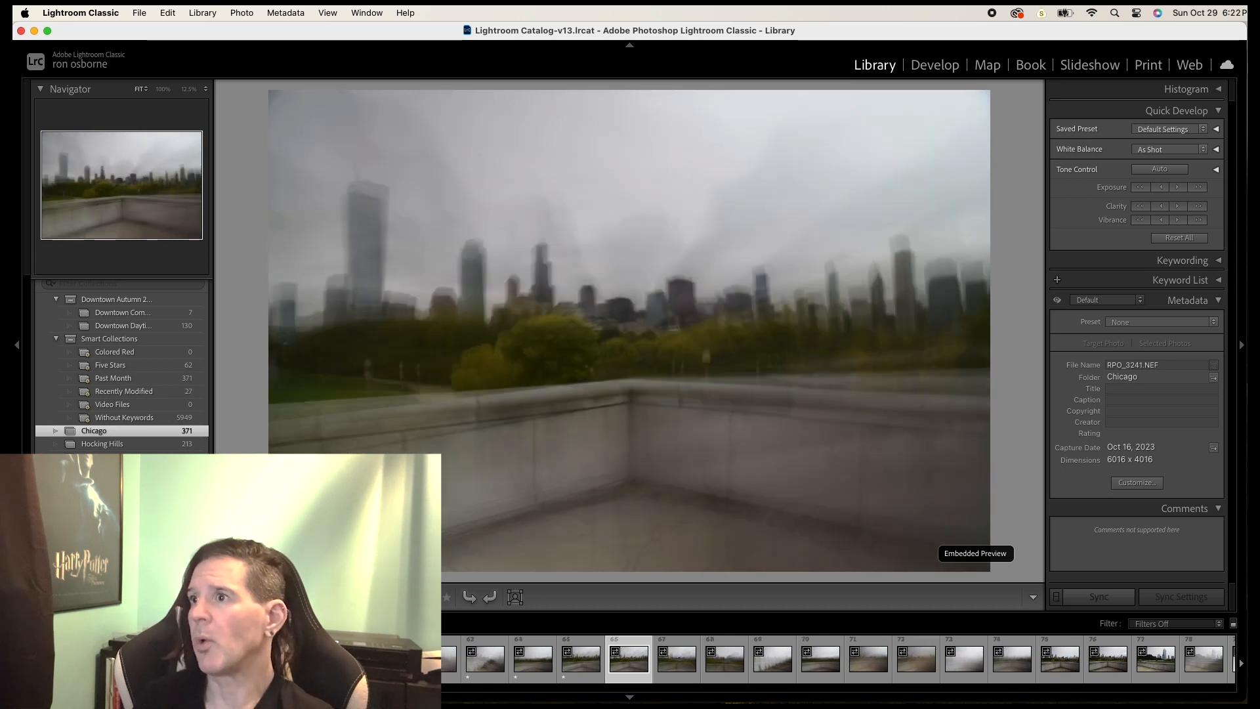
- Leave RPO_3241.NEF unrated, compare RPO_3242.NEF with RPO_3243.NEF, and give both one-star ratings
key("Right")
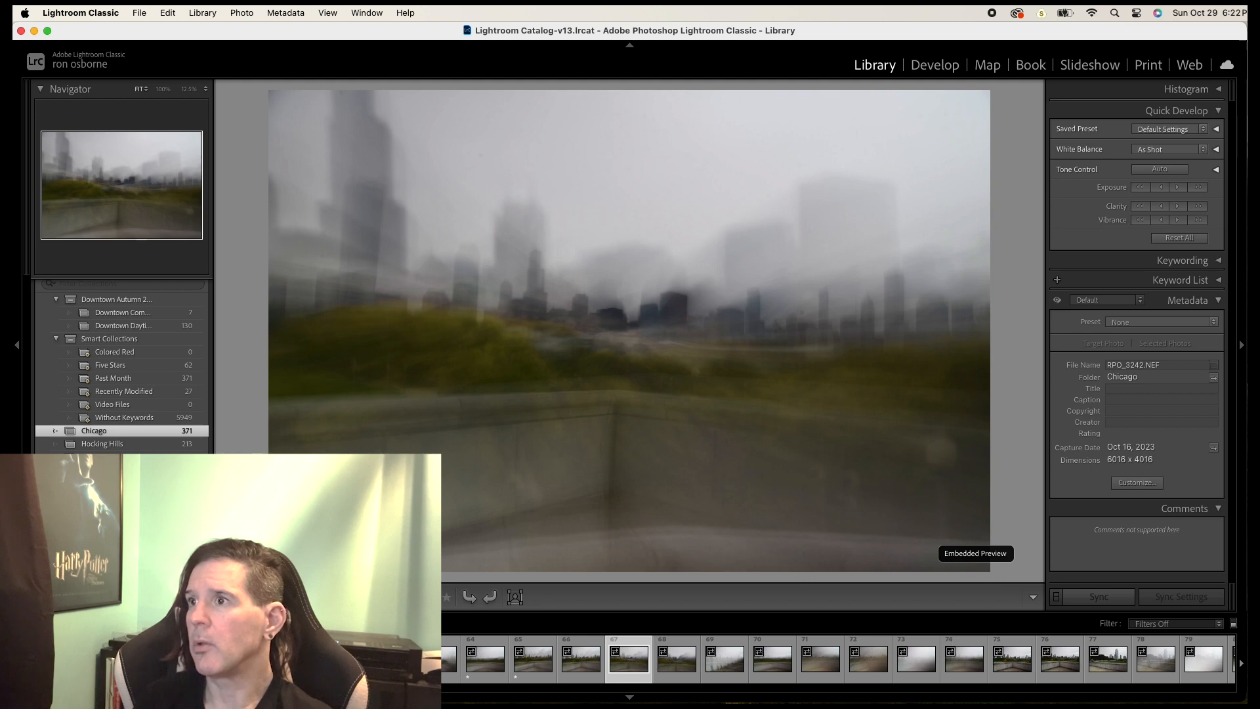
key("1")
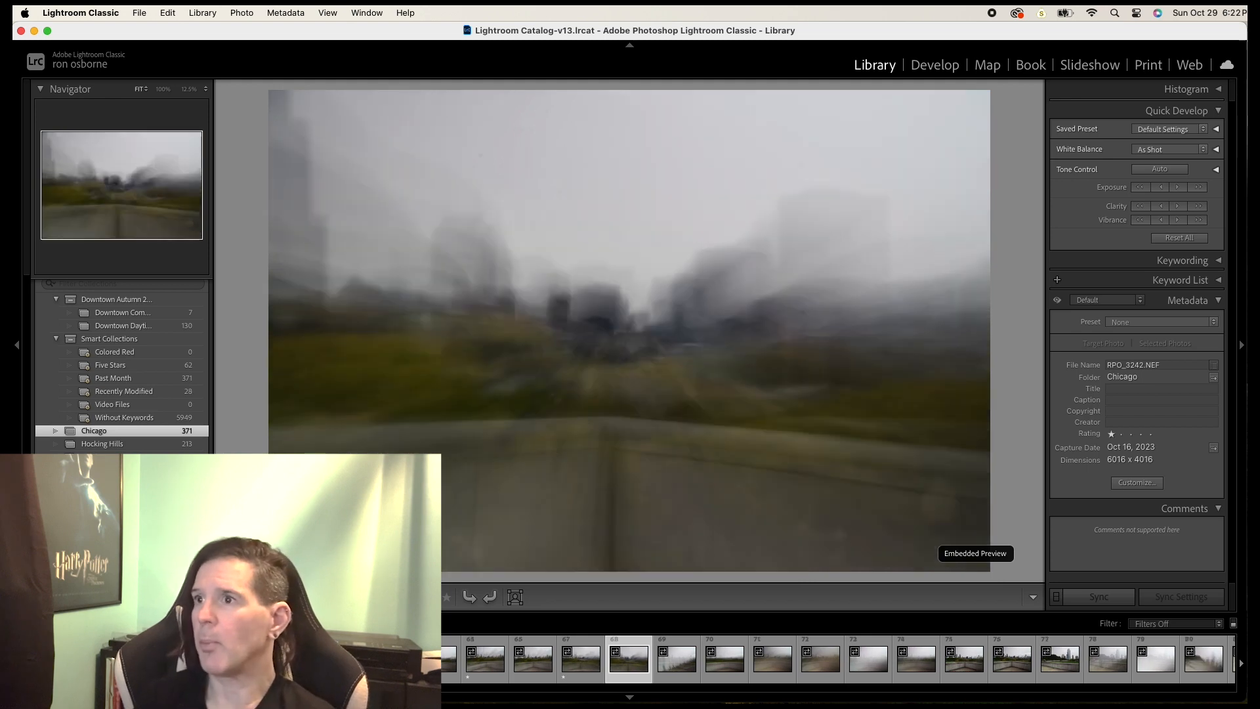
key("Left")
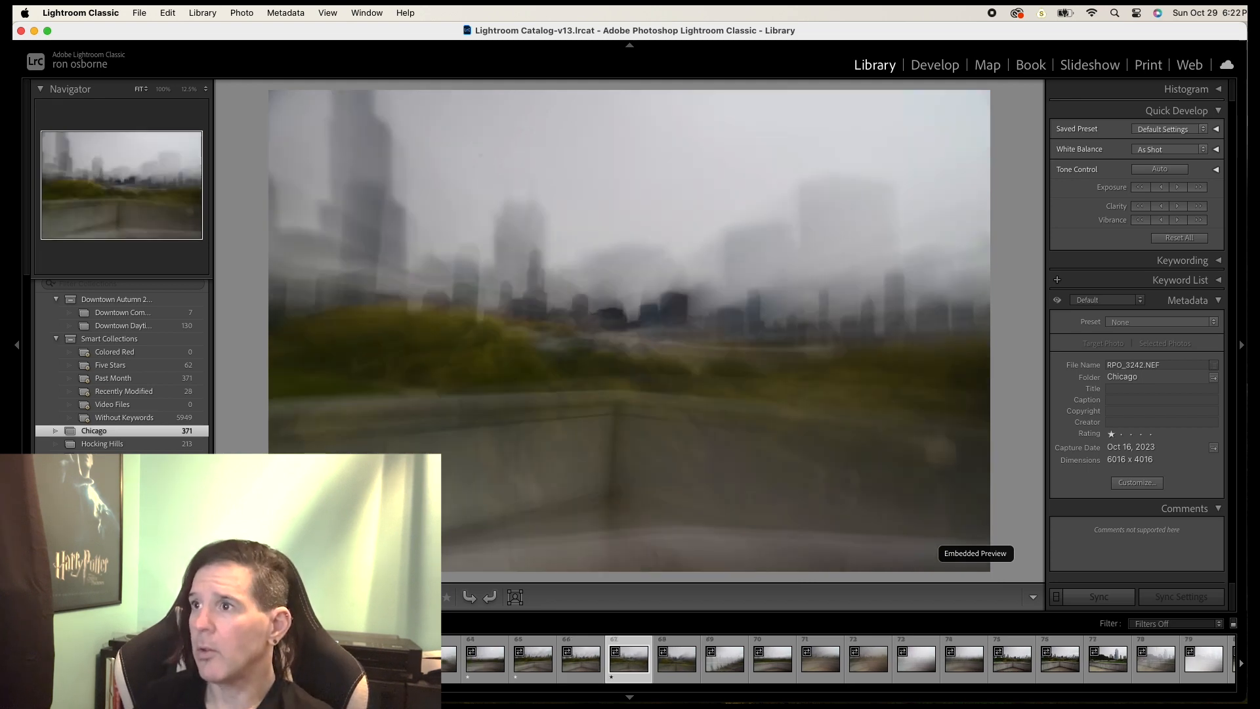
key("Right")
key("1")
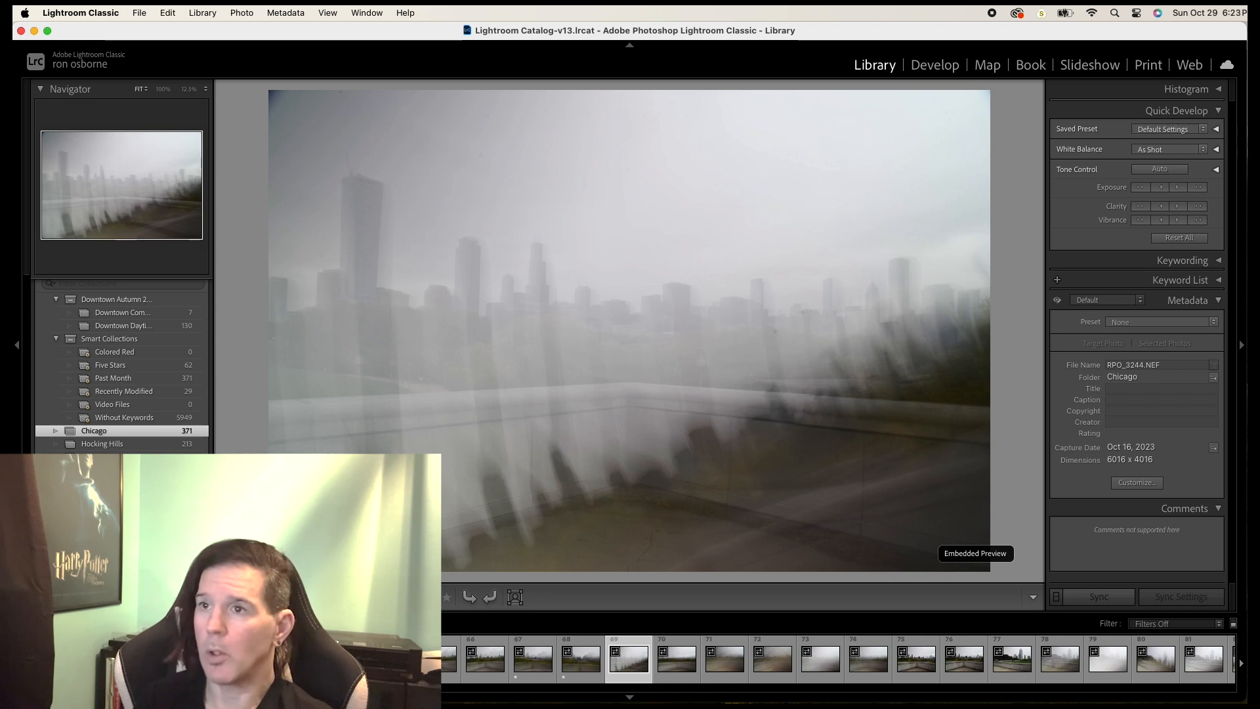
- Give RPO_3245.NEF, RPO_3246.NEF and RPO_3249.NEF one-star ratings, leaving RPO_3244.NEF, RPO_3247.NEF and RPO_3248.NEF unrated
key("Right")
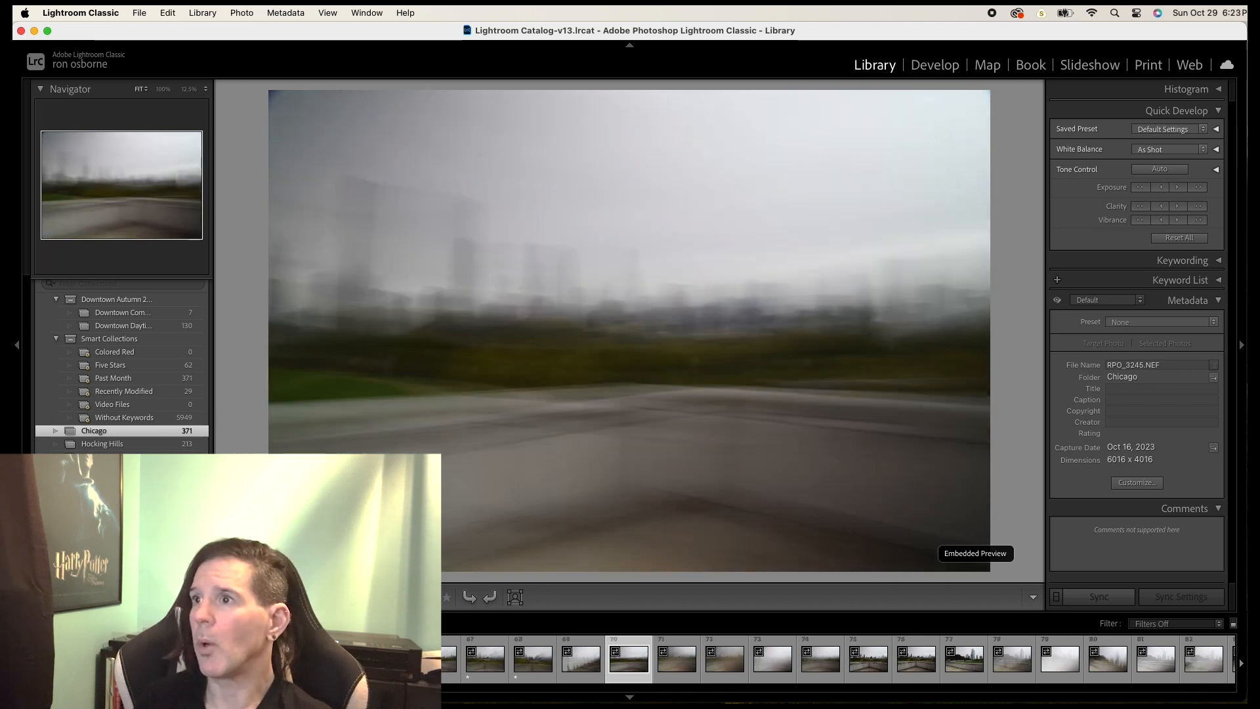
key("1")
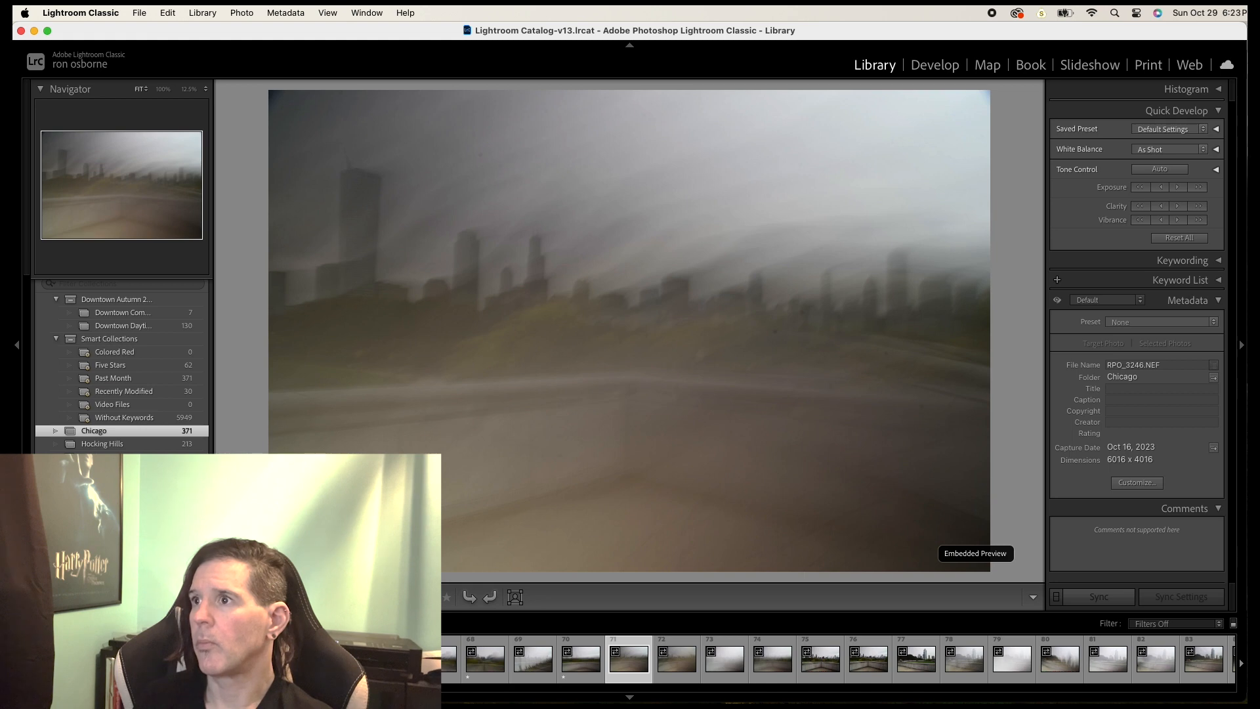
key("1")
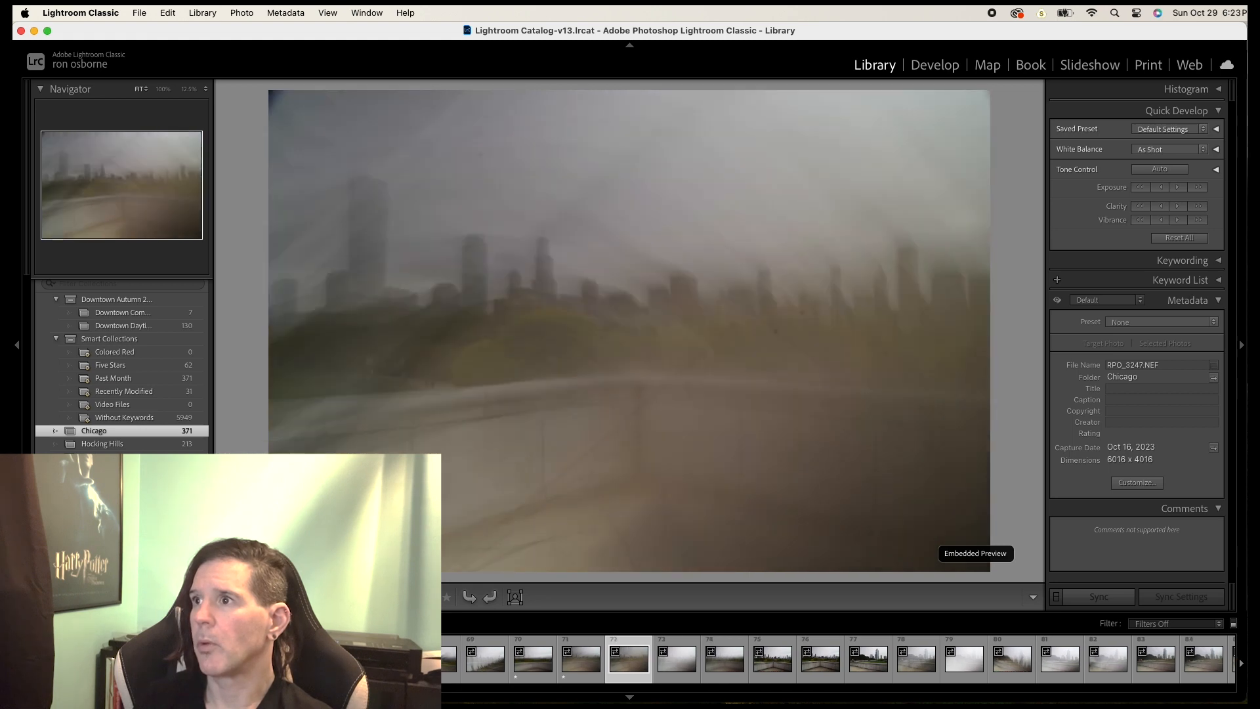
key("Right")
key("Right")
key("Right")
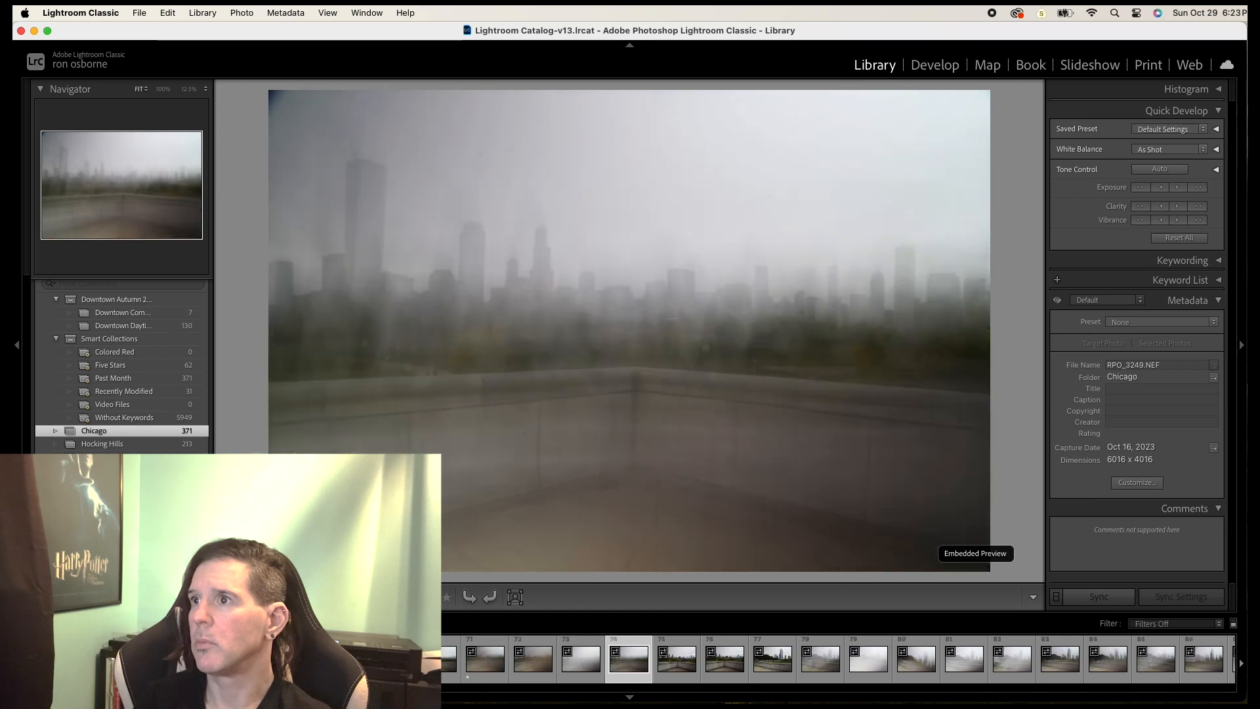
key("1")
- Review RPO_3250.NEF through RPO_3252.NEF without rating them and go back to RPO_3249.NEF
key("Right")
key("Right")
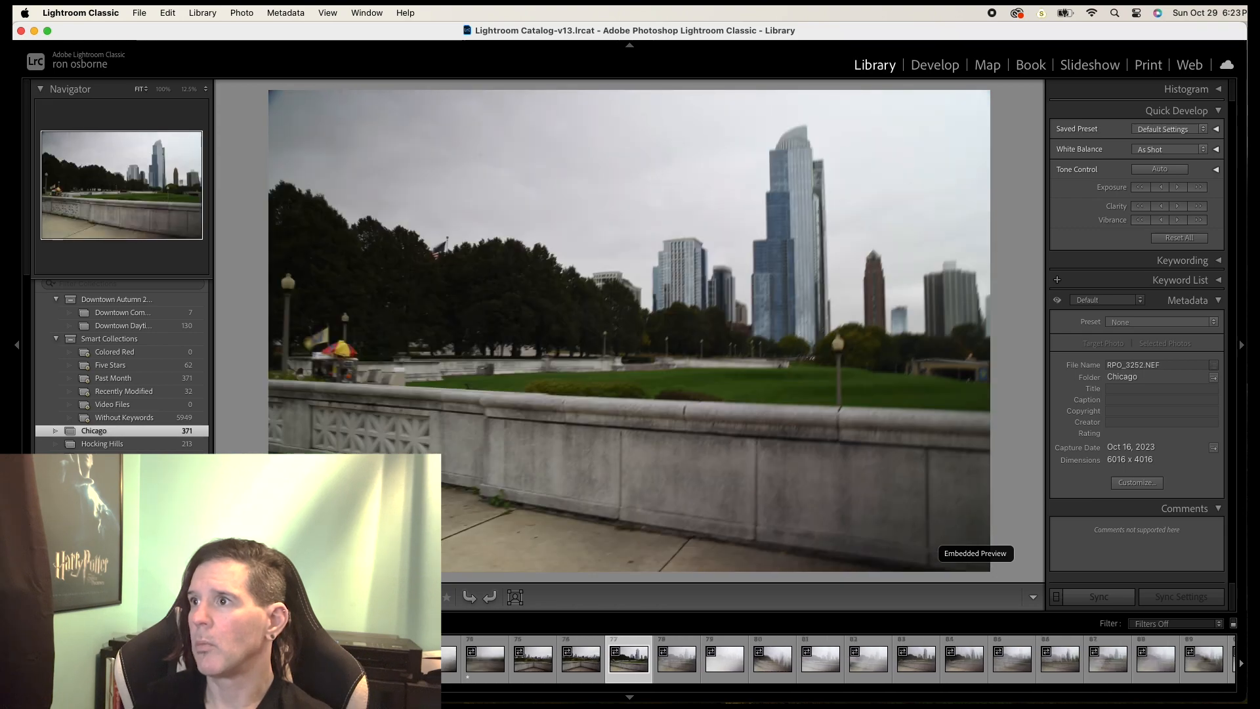
key("Left")
key("Left")
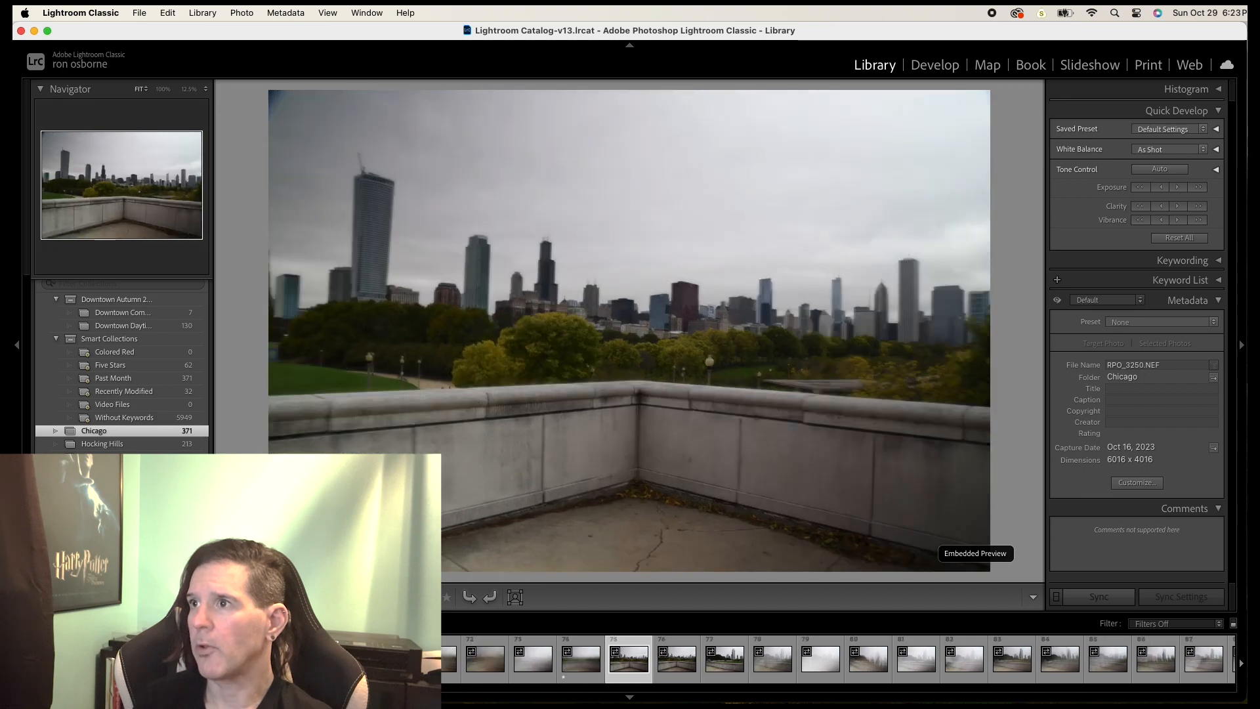
key("Left")
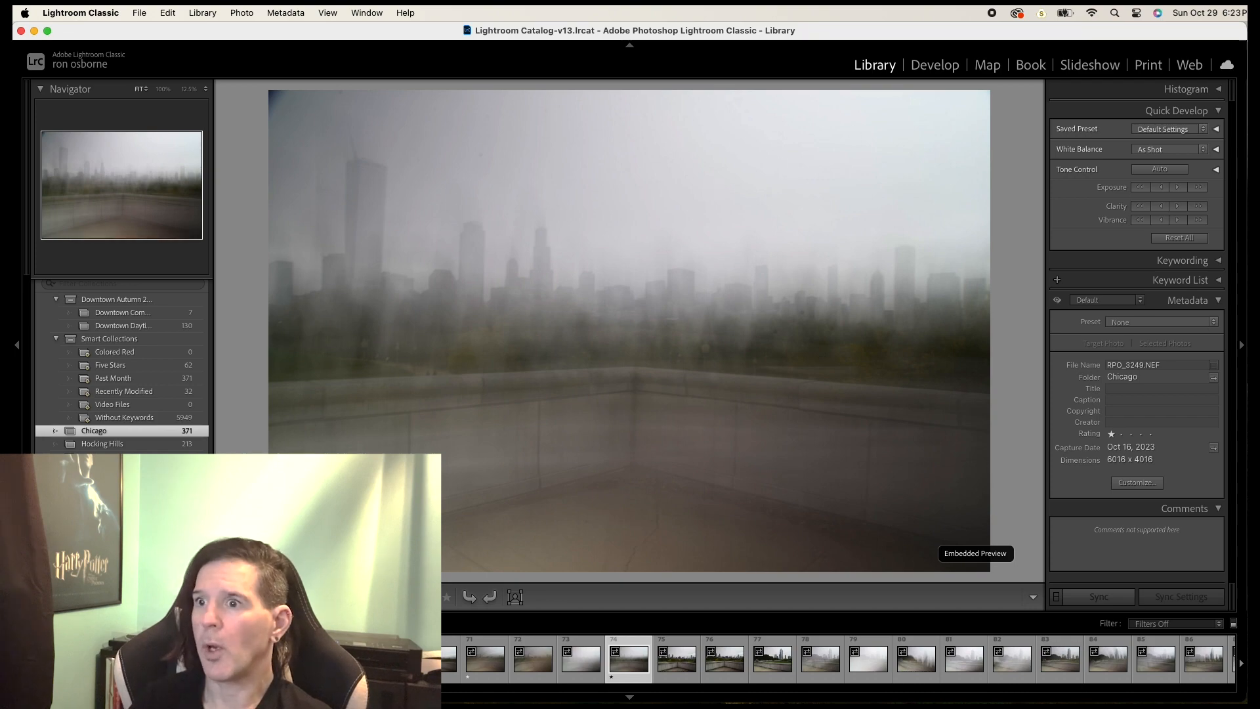
- Return to the thumbnail grid and filter the Chicago collection to show only Rated photos
key("g")
scroll(566, 401, "up", 5)
scroll(566, 401, "up", 8)
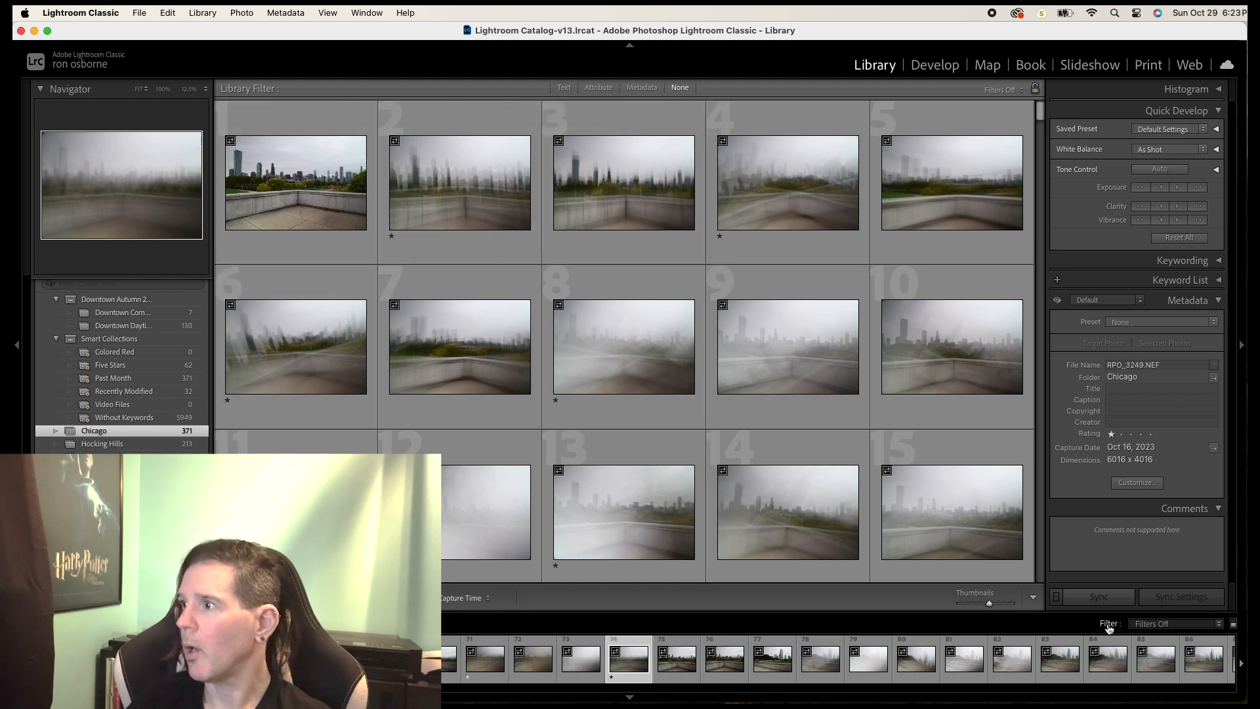
left_click(1219, 625)
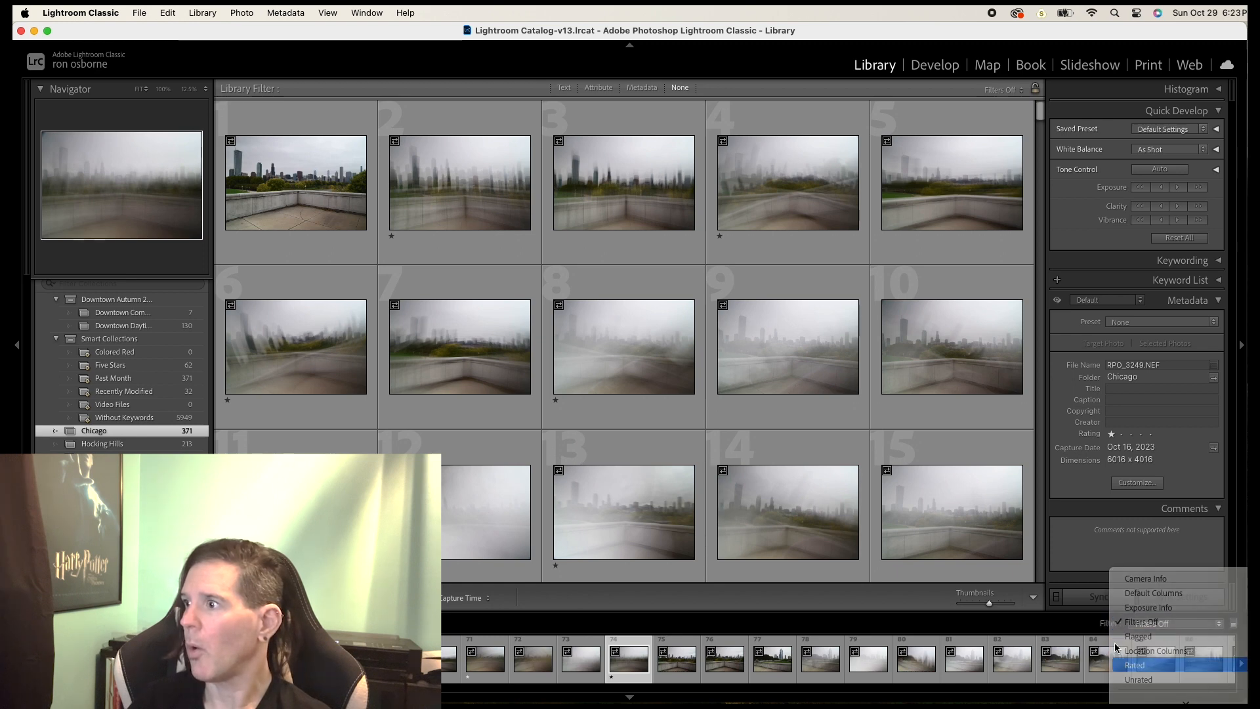
left_click(1160, 667)
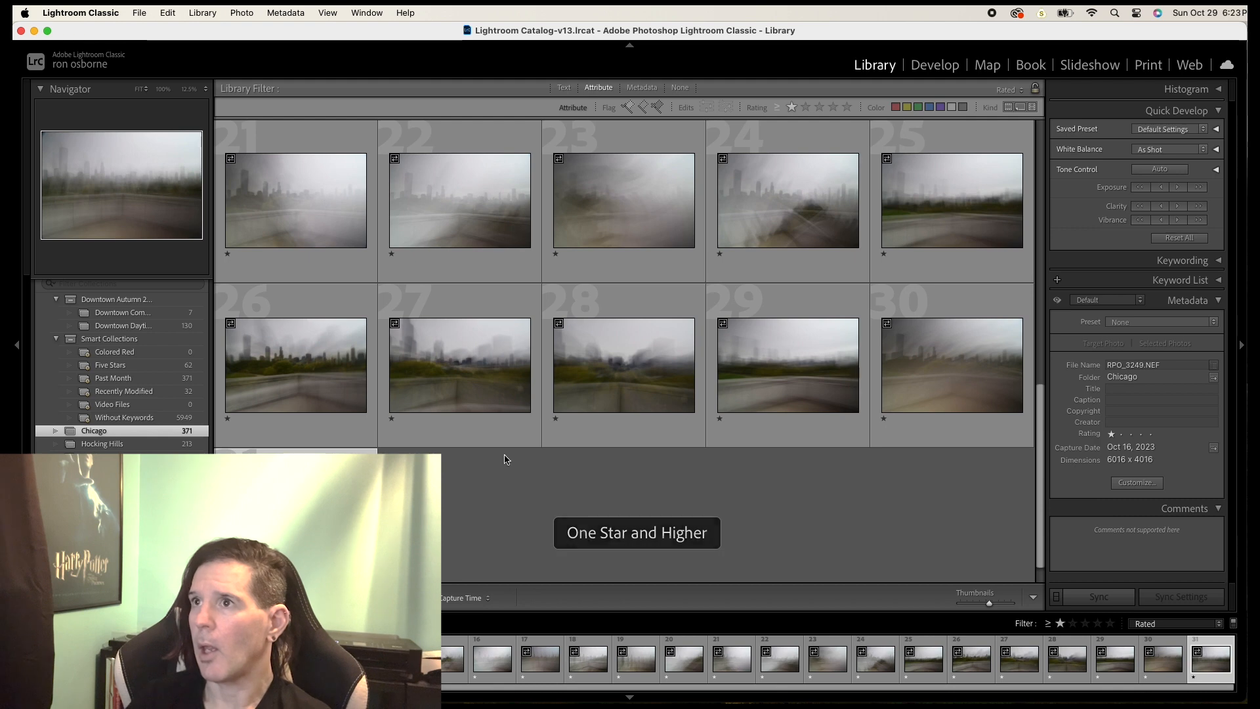
- Look through the filtered one-star photos and select the first one, RPO_3177.NEF
scroll(483, 483, "down", 1)
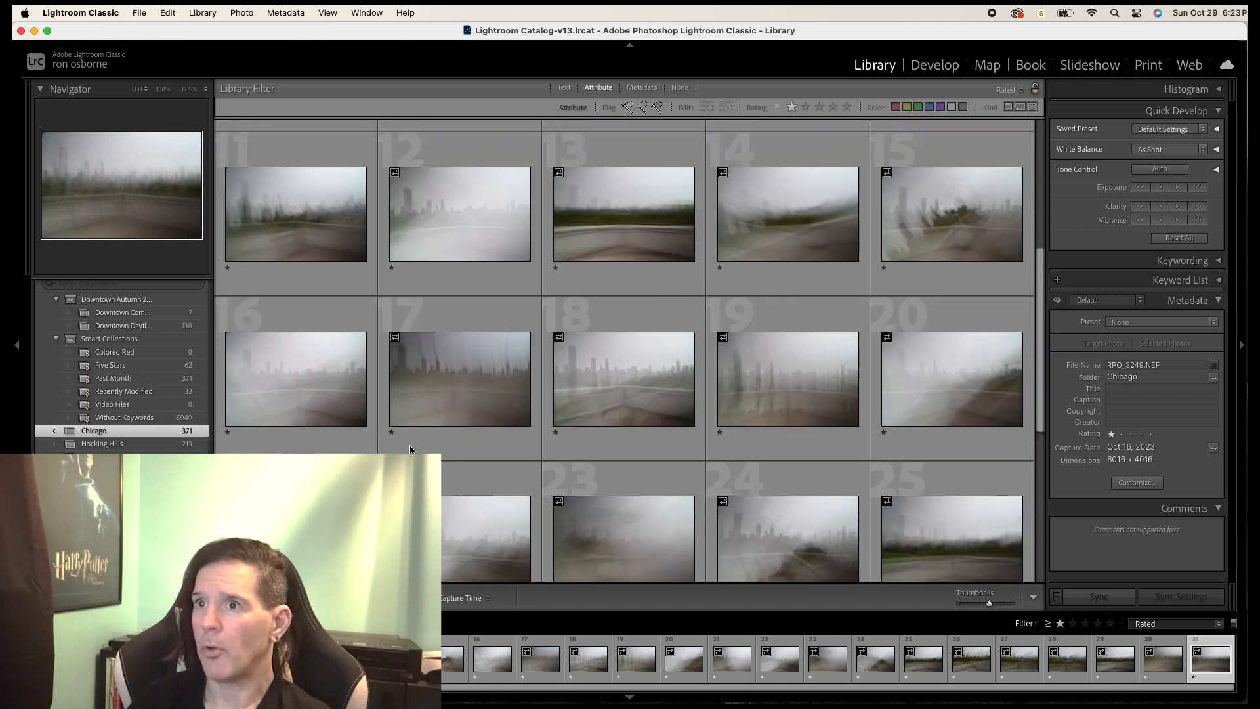
scroll(605, 339, "up", 5)
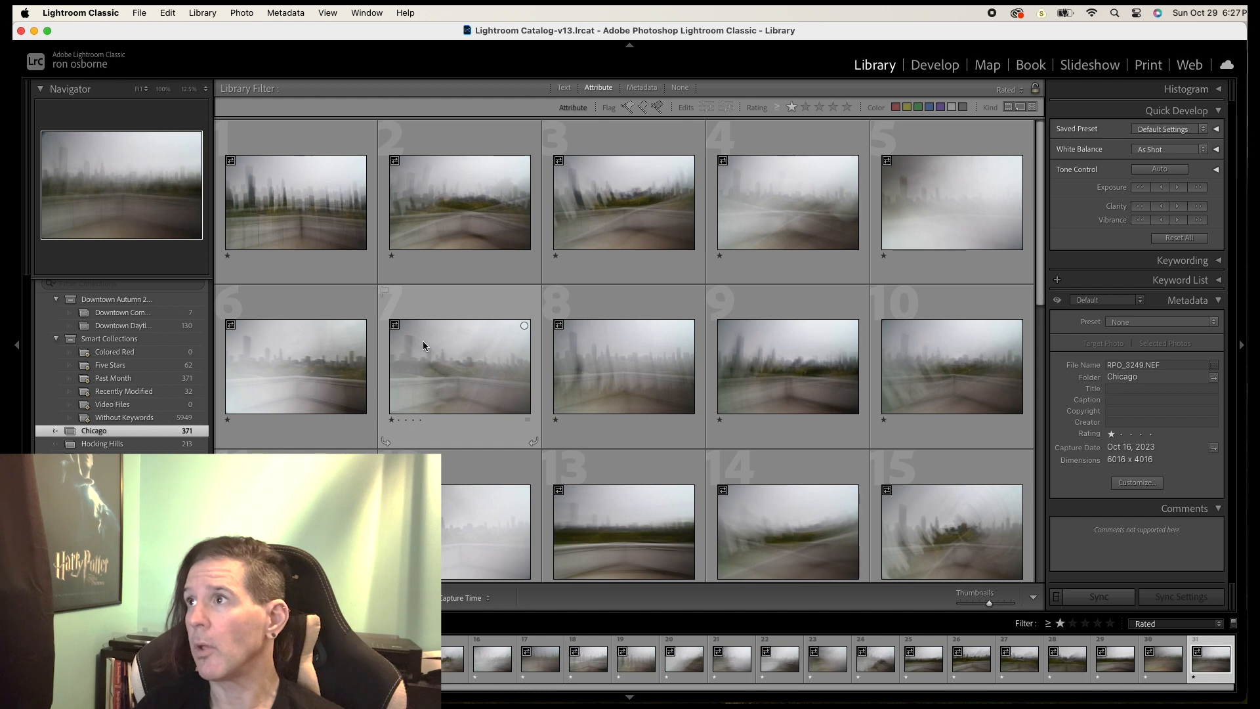
left_click(313, 234)
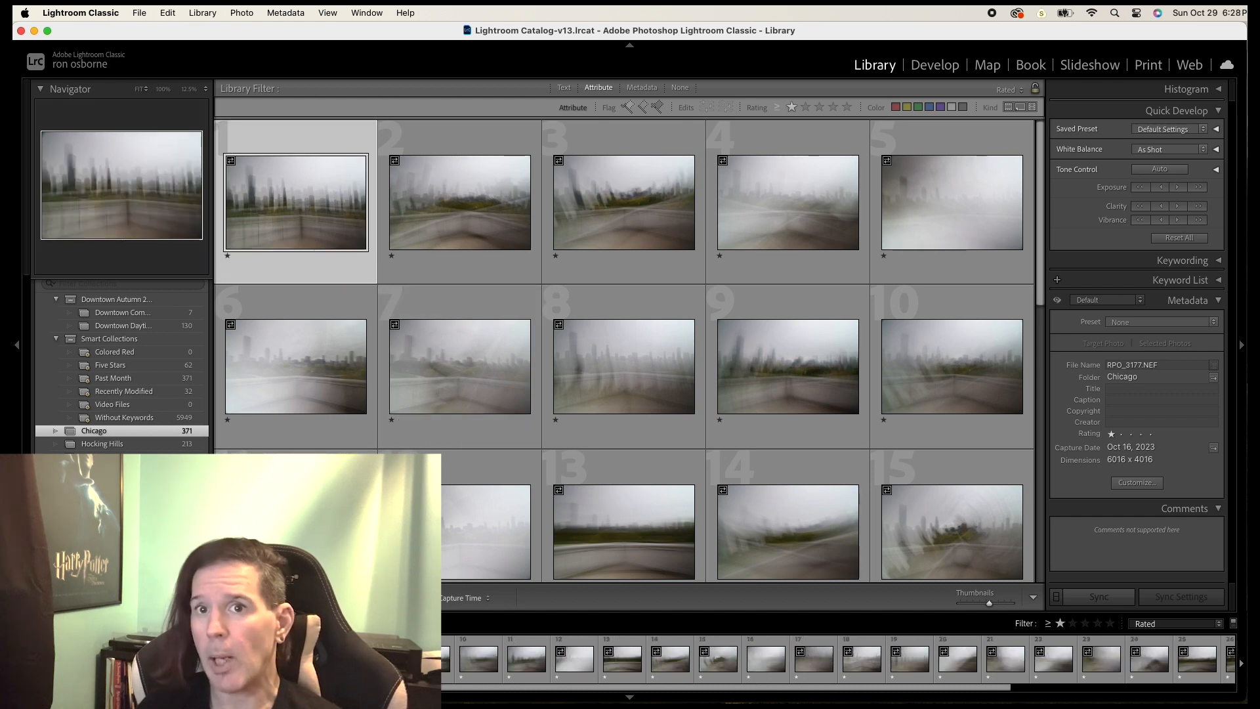
- Show the first rated photo, RPO_3177.NEF, enlarged in Loupe view
key("e")
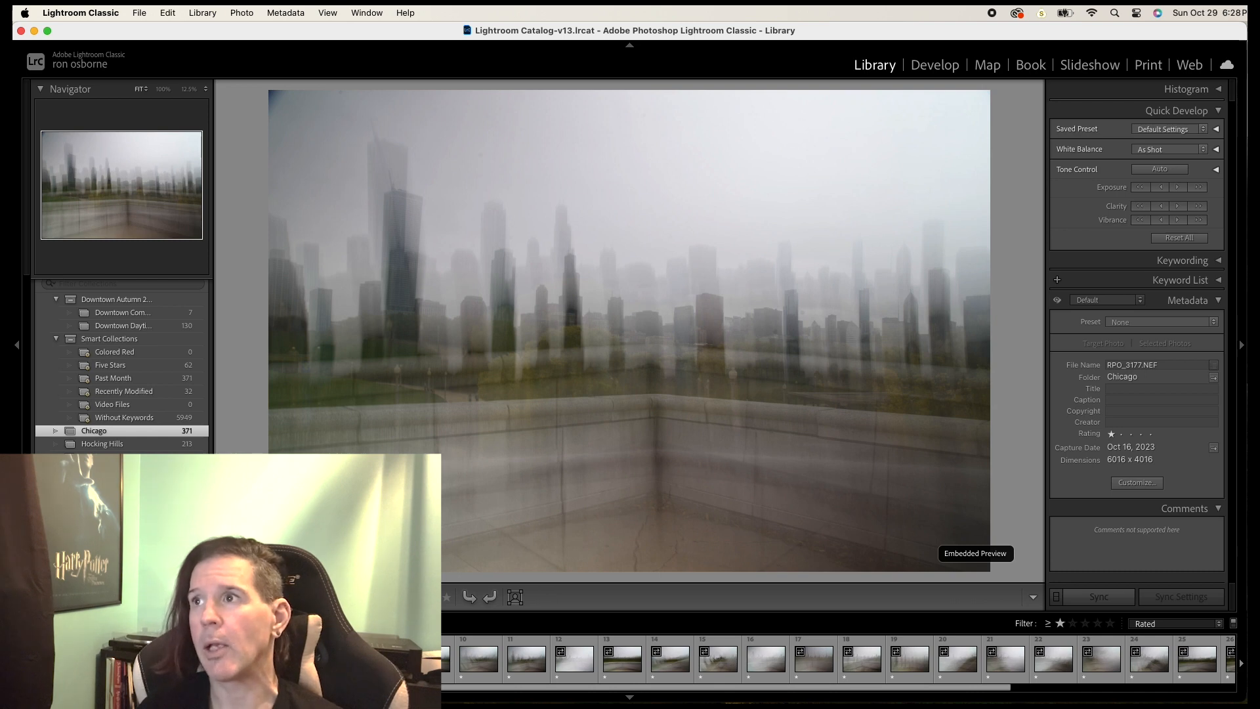
key("g")
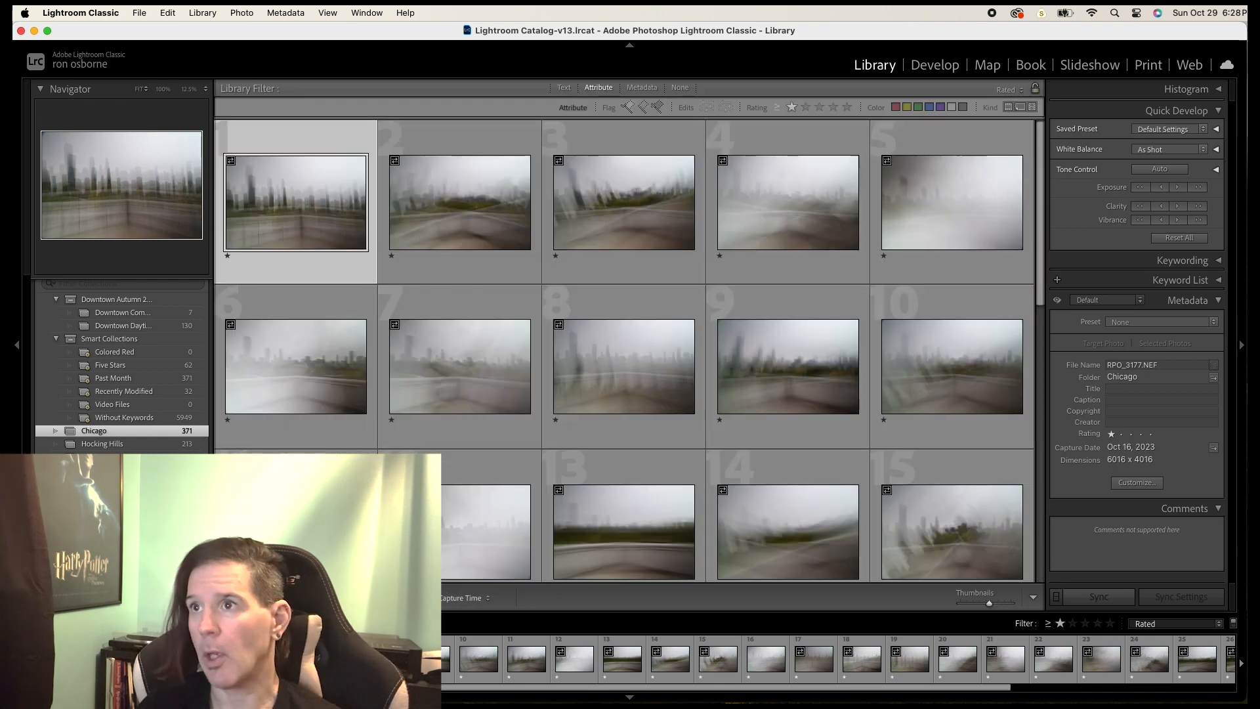
key("e")
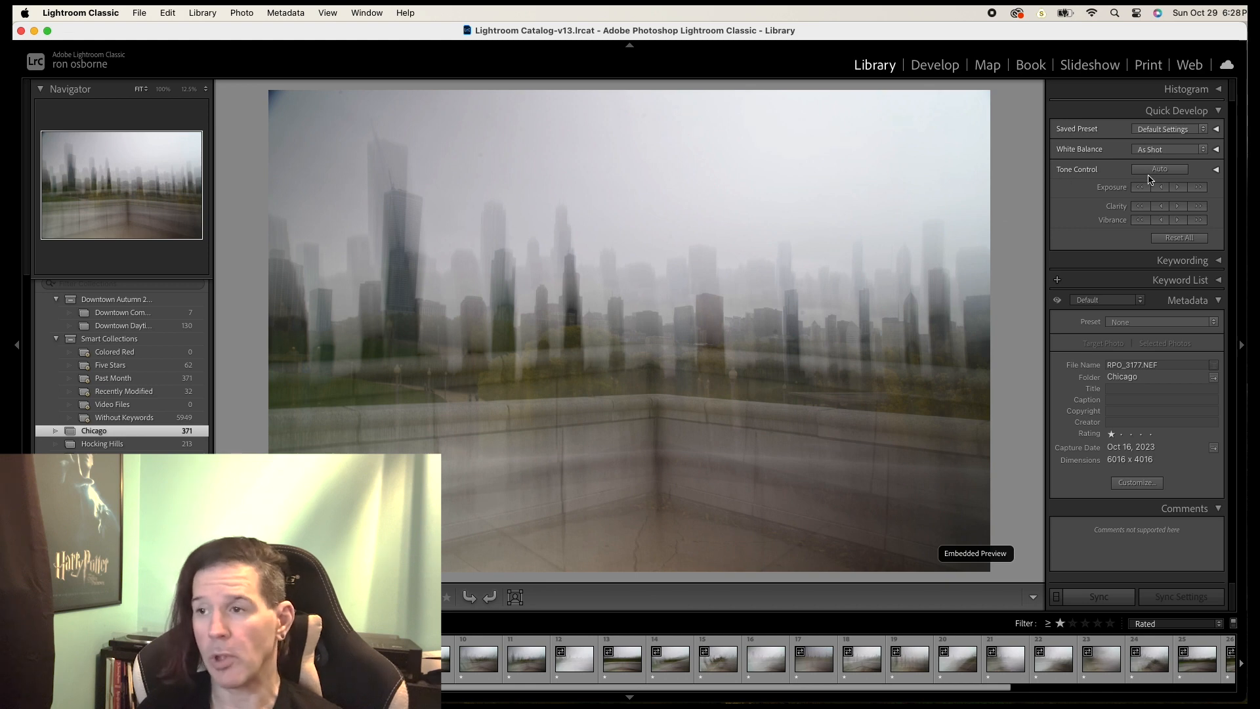
- Try the FT01 preset from the Style: Futuristic group on RPO_3177.NEF
left_click(1160, 131)
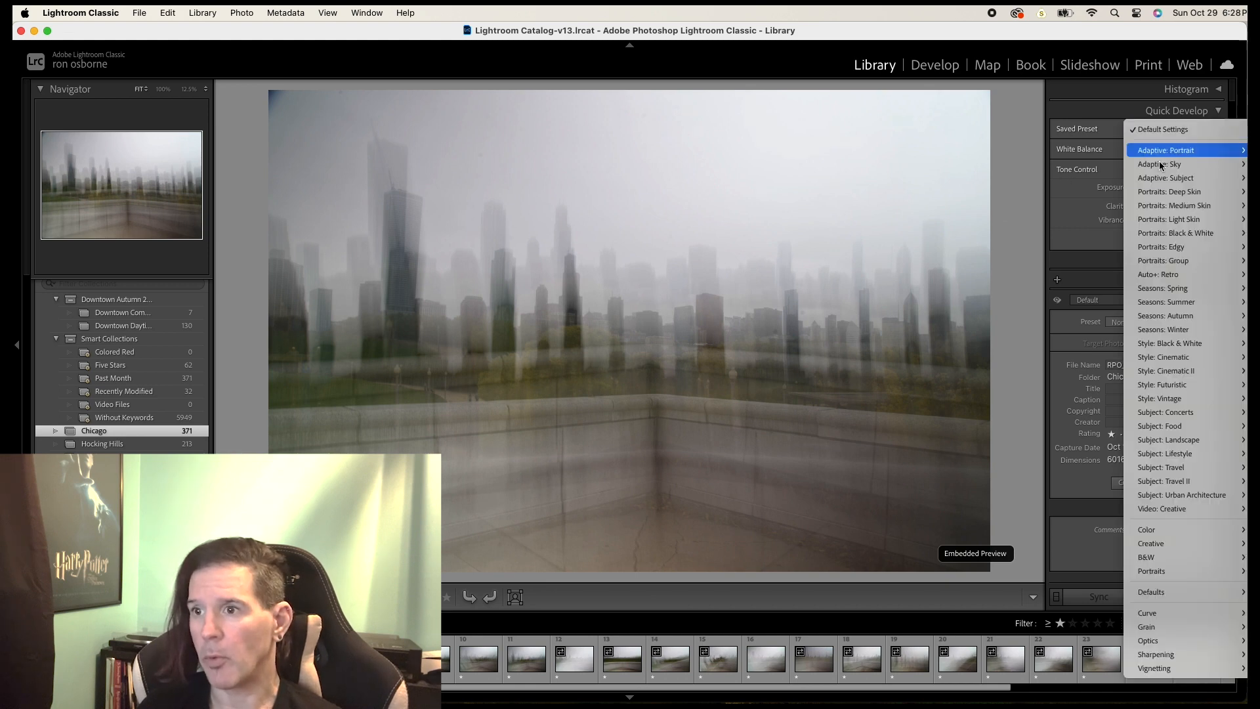
mouse_move(1172, 530)
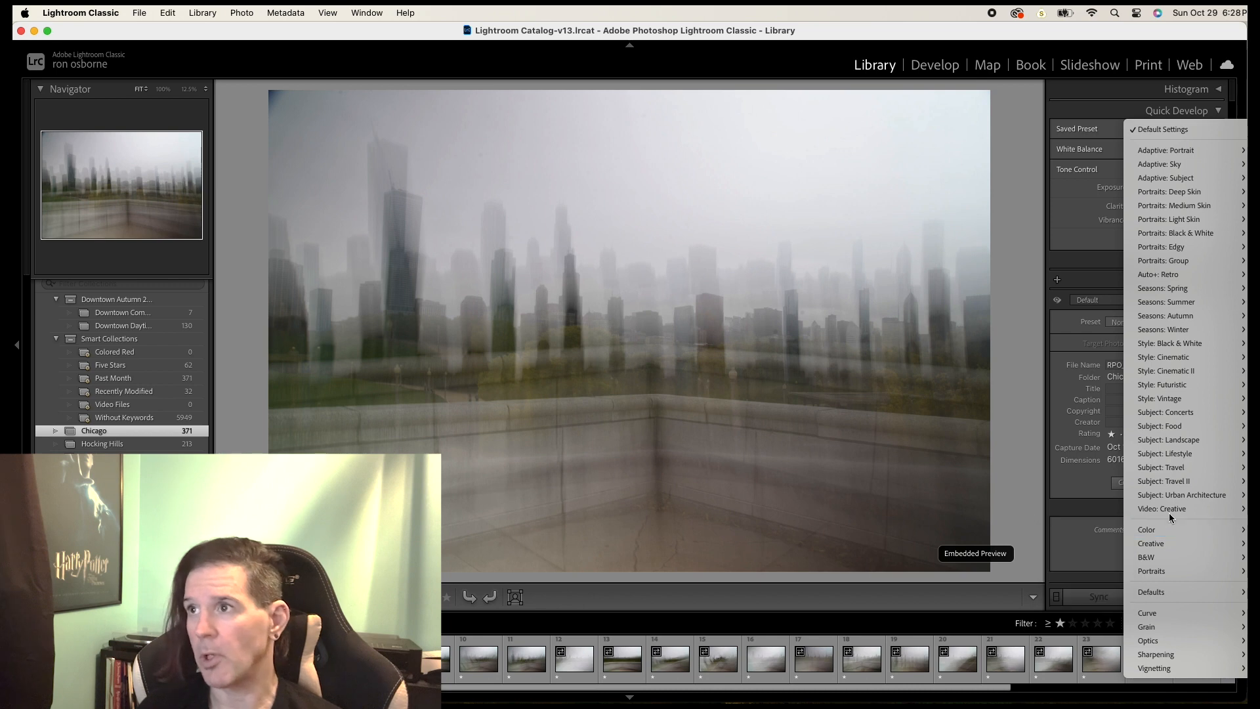
mouse_move(1159, 362)
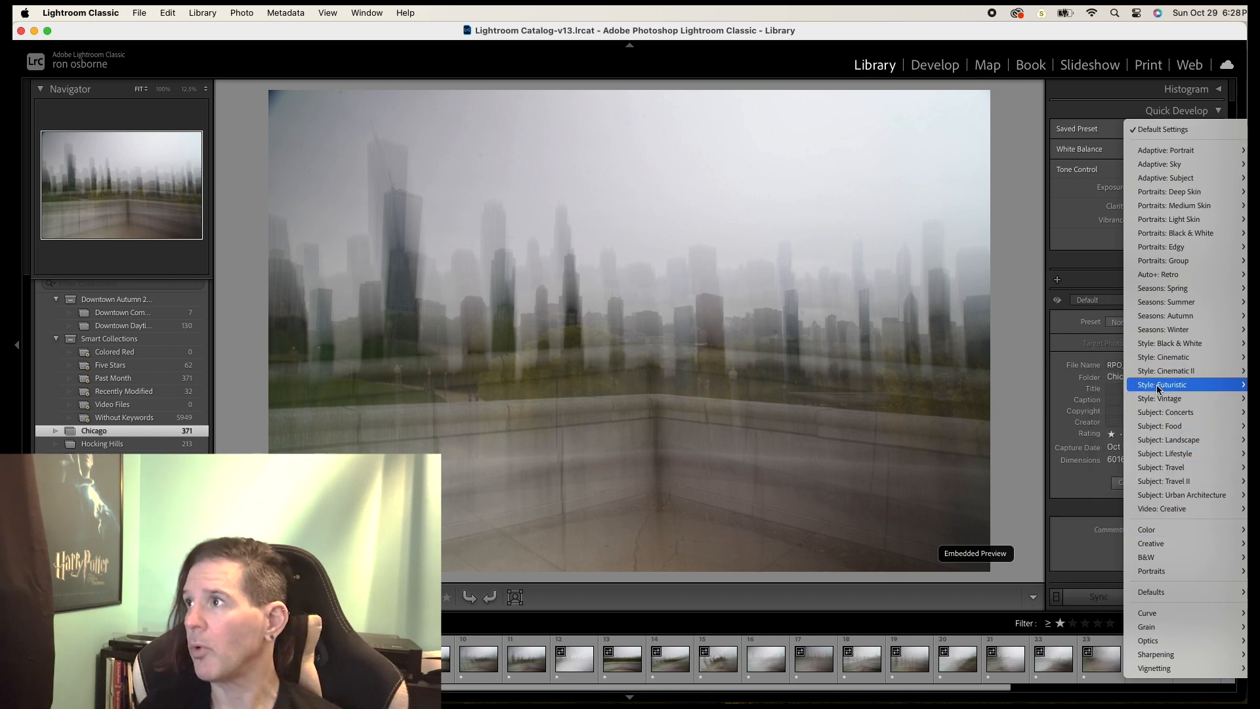
mouse_move(1158, 387)
mouse_move(1174, 443)
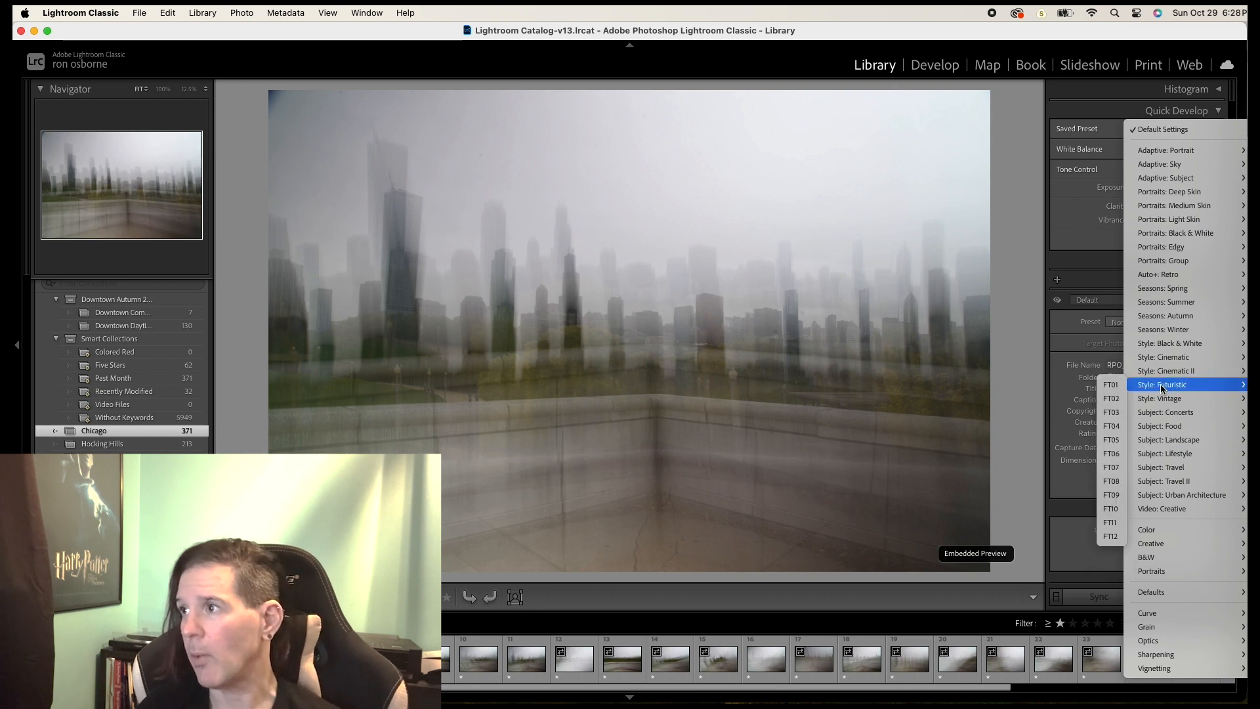
left_click(1113, 387)
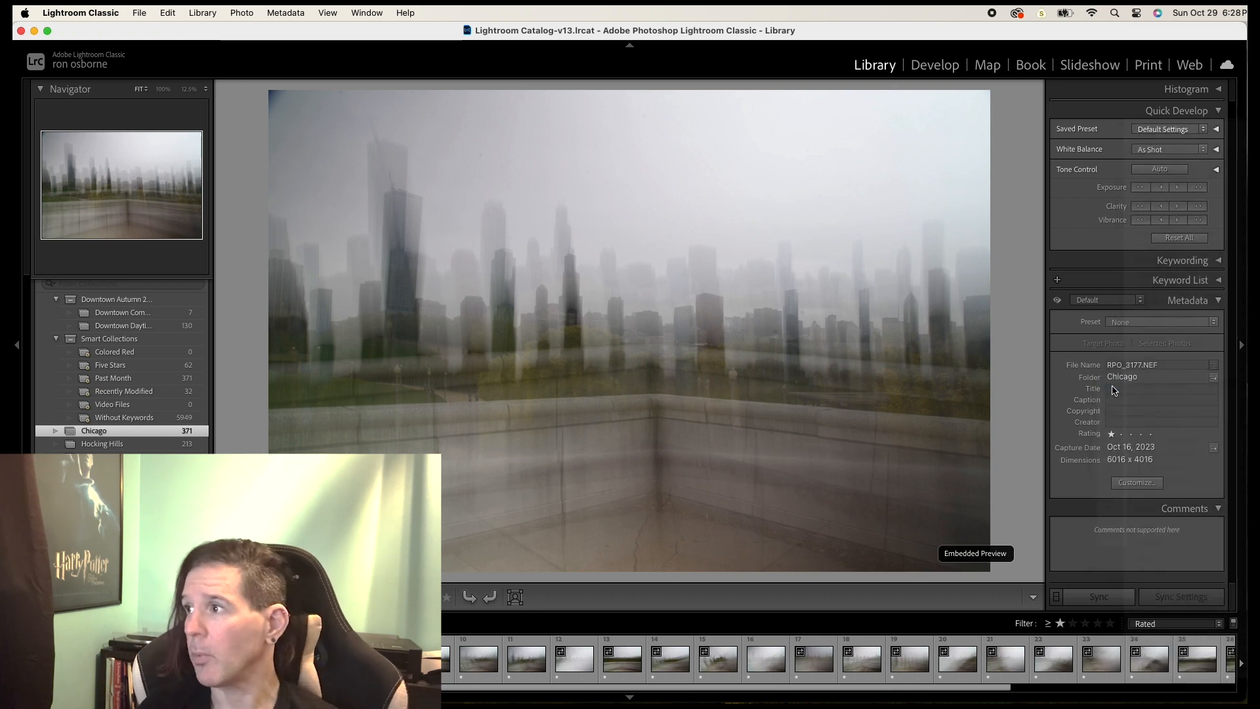
- Try the Style: Futuristic presets FT02 and FT03 one after the other on RPO_3177.NEF
left_click(1156, 130)
mouse_move(1152, 407)
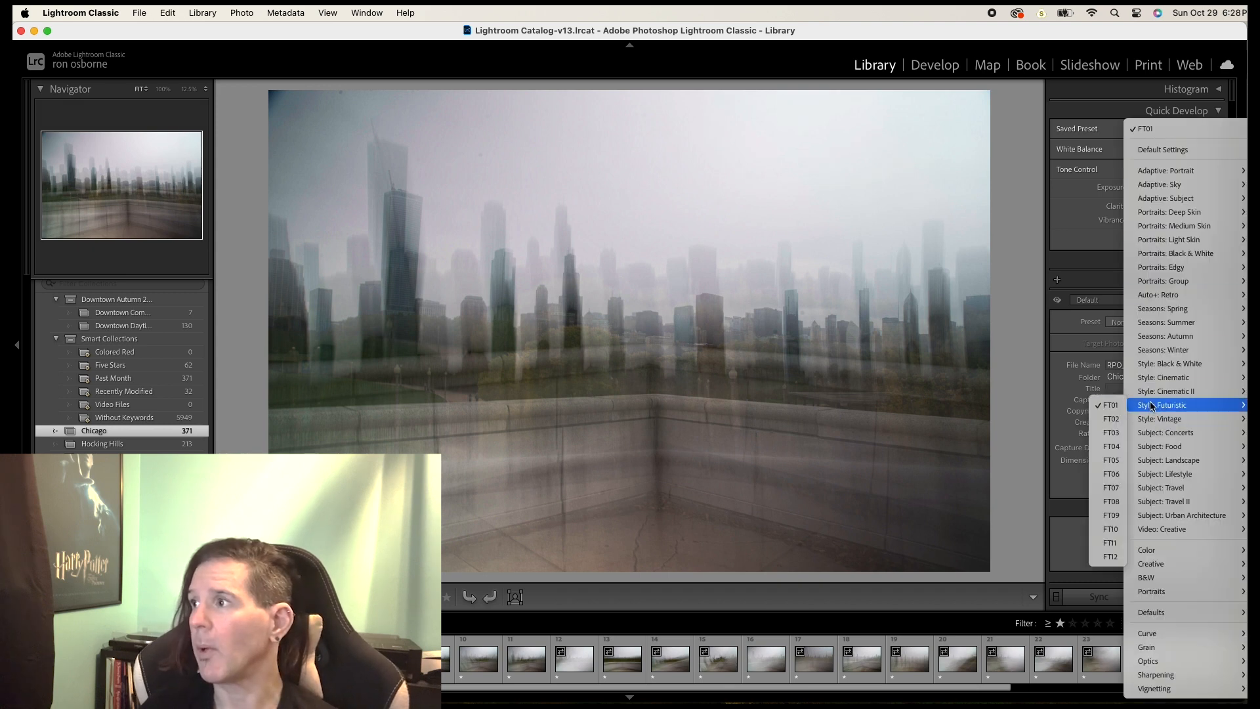
left_click(1112, 419)
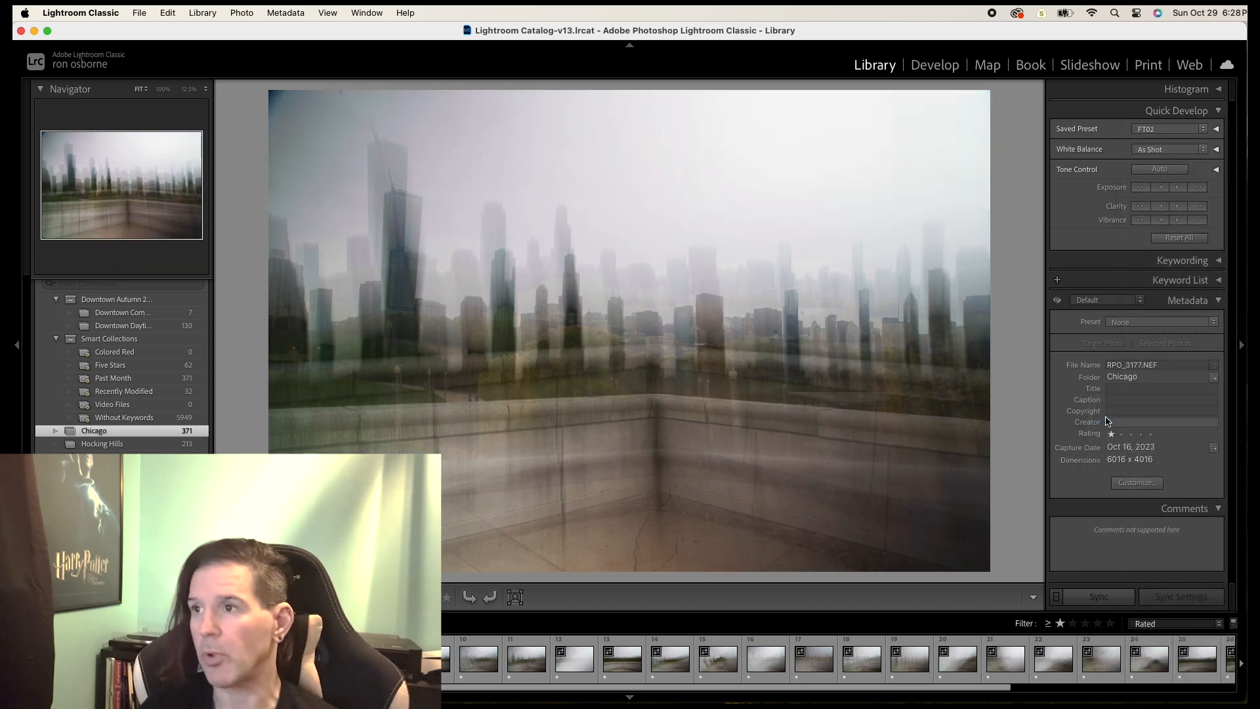
left_click(1157, 134)
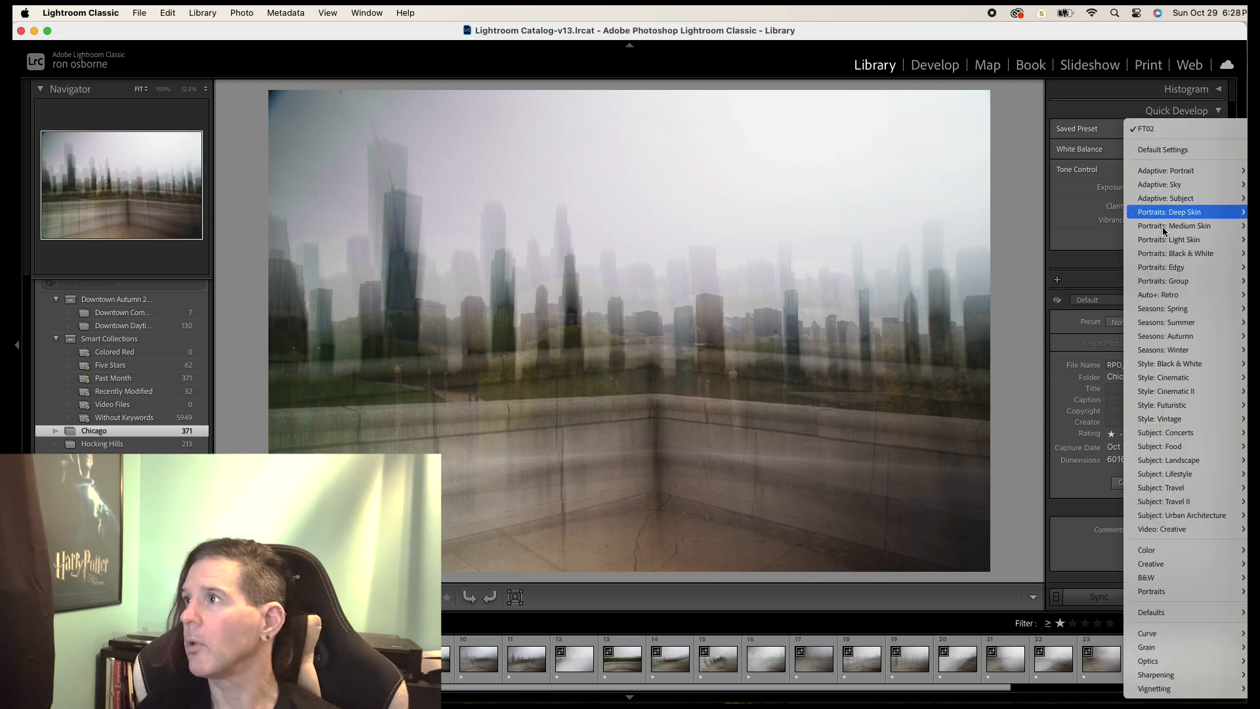
mouse_move(1160, 408)
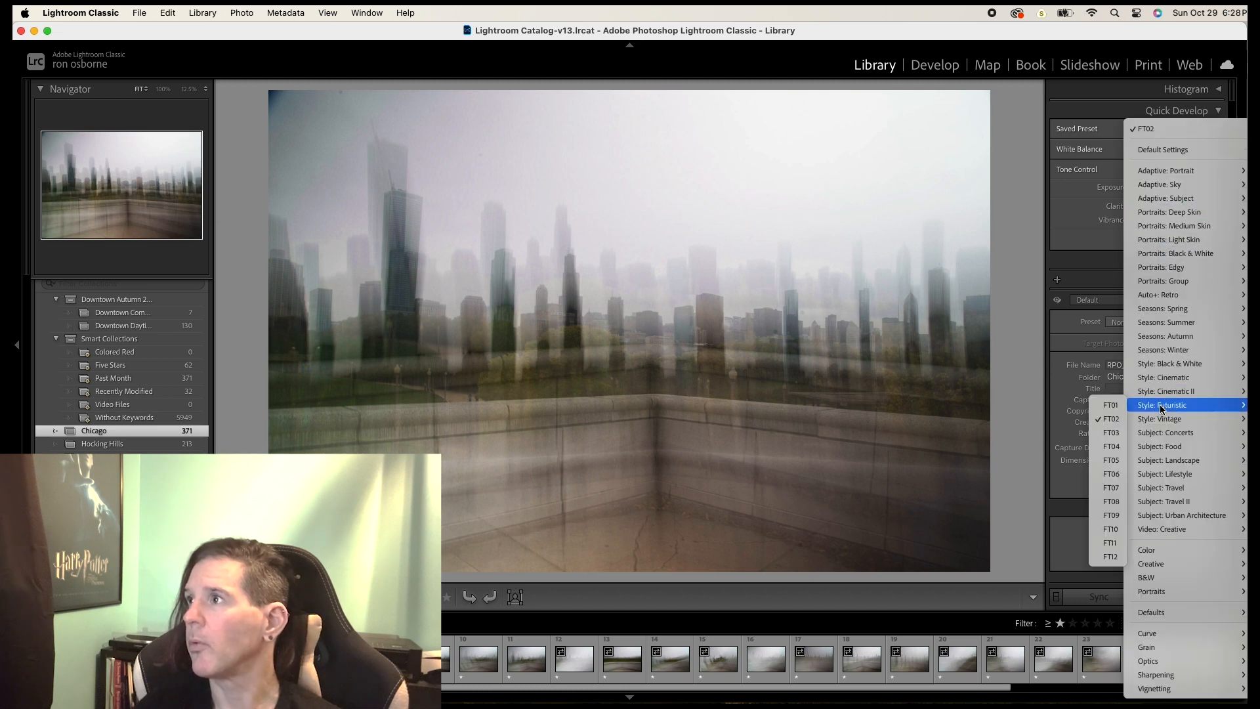
left_click(1113, 433)
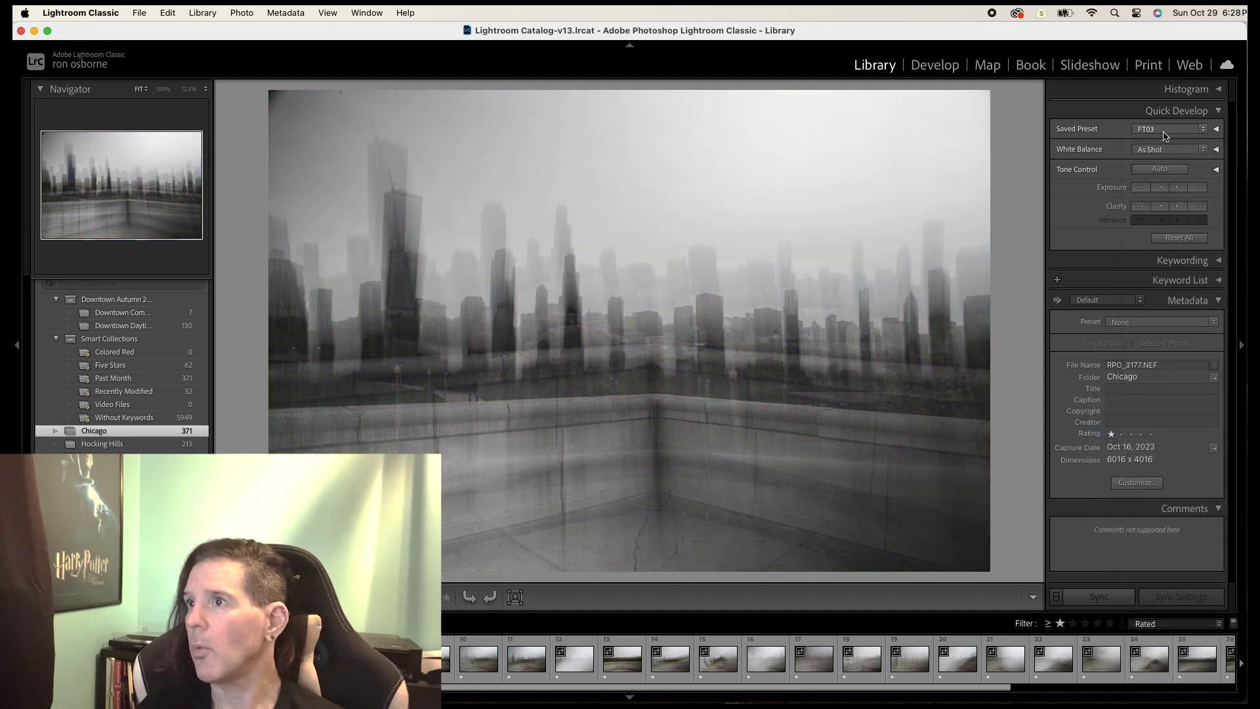
- Try the Style: Futuristic presets FT04 and FT05 in turn on RPO_3177.NEF
left_click(1164, 132)
mouse_move(1149, 410)
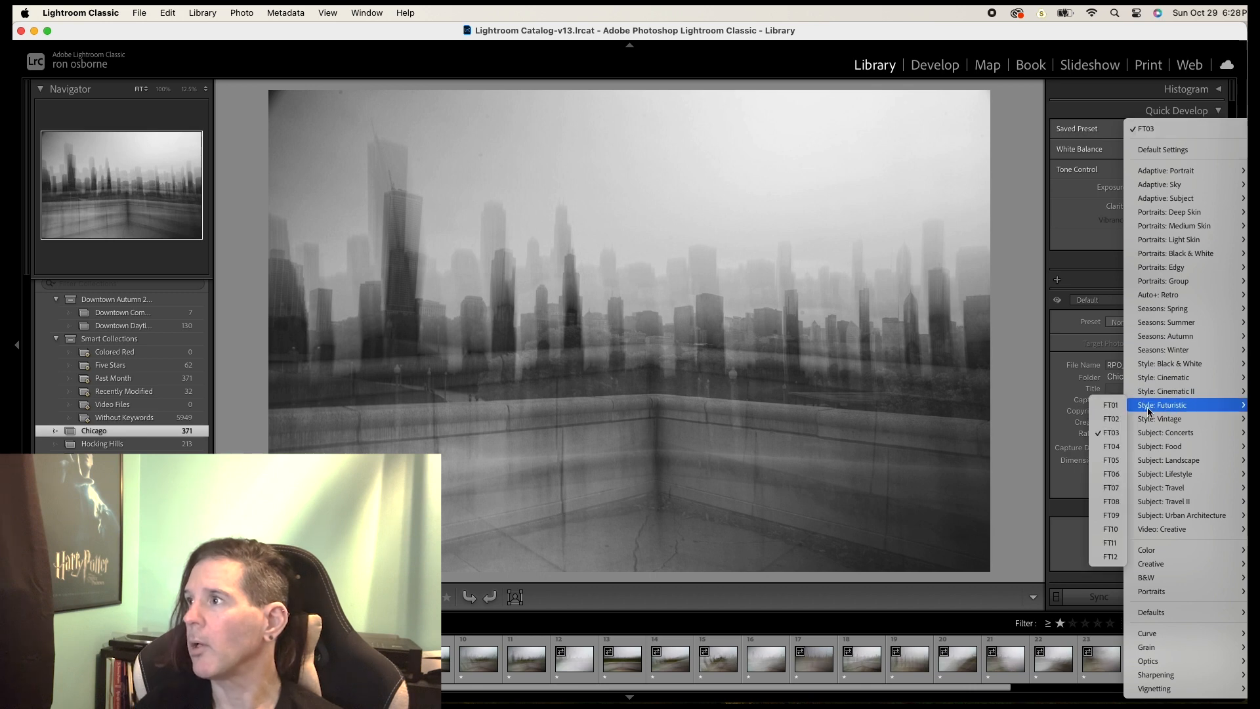
left_click(1111, 447)
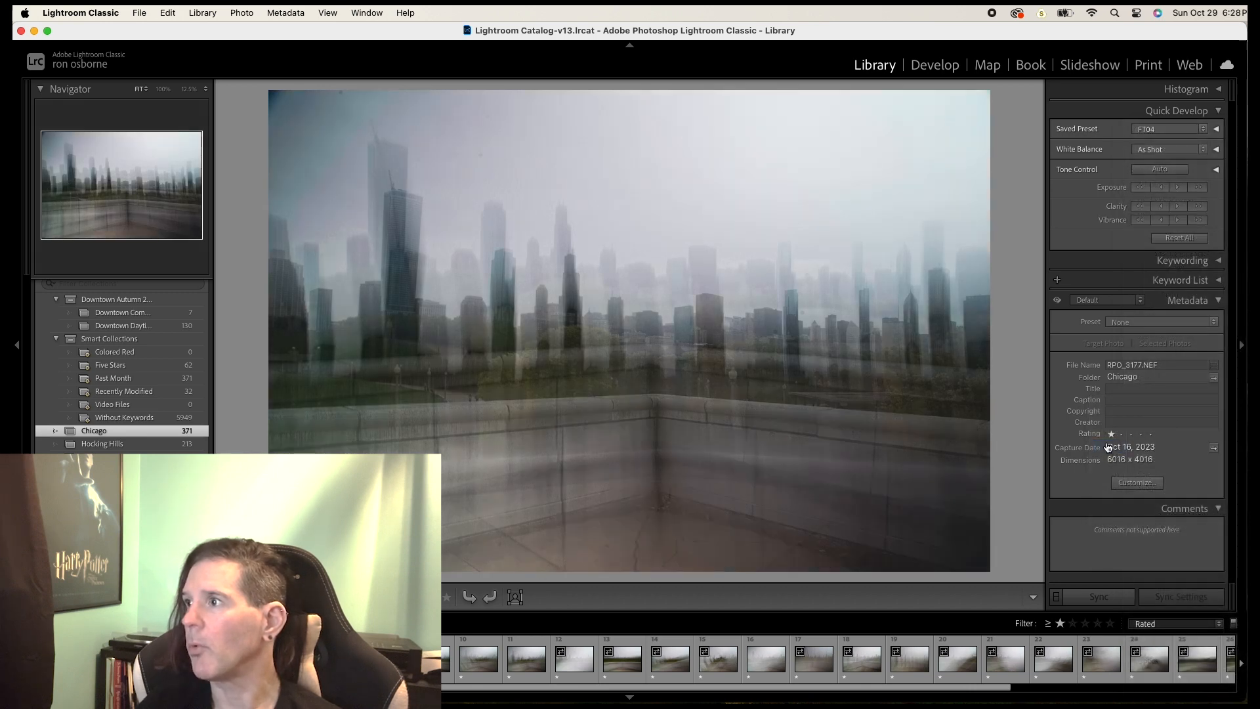
left_click(1175, 134)
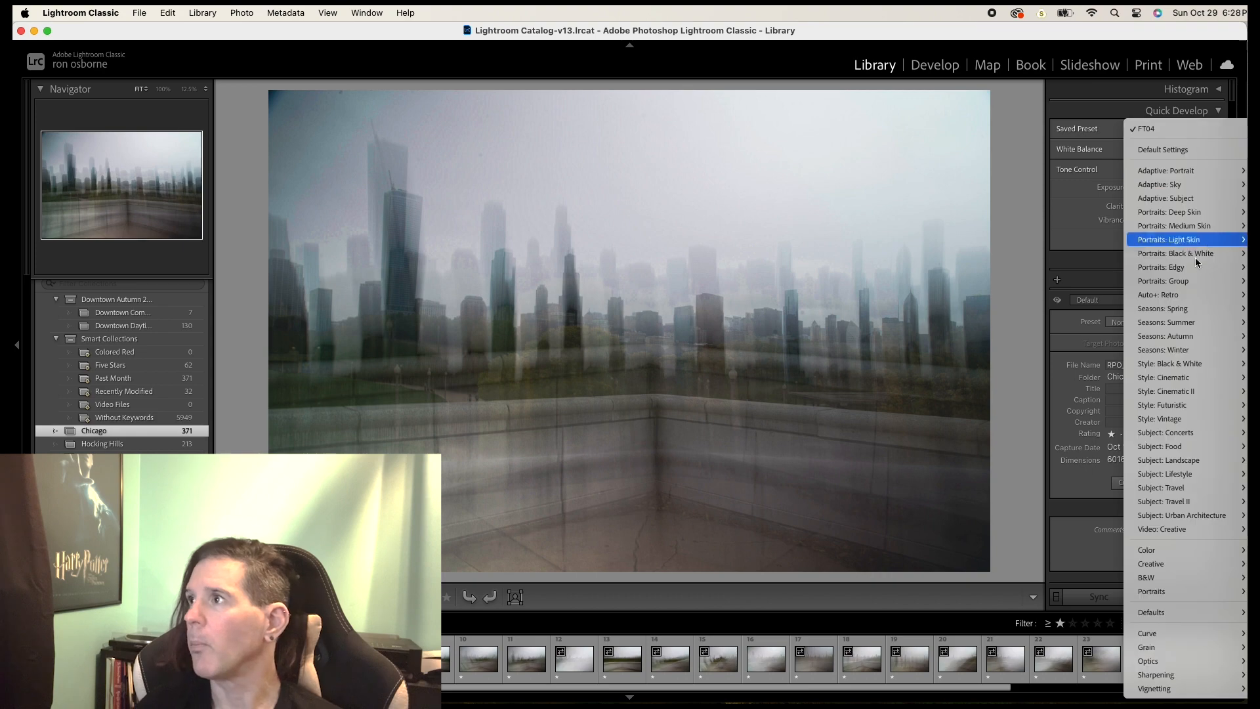
mouse_move(1191, 403)
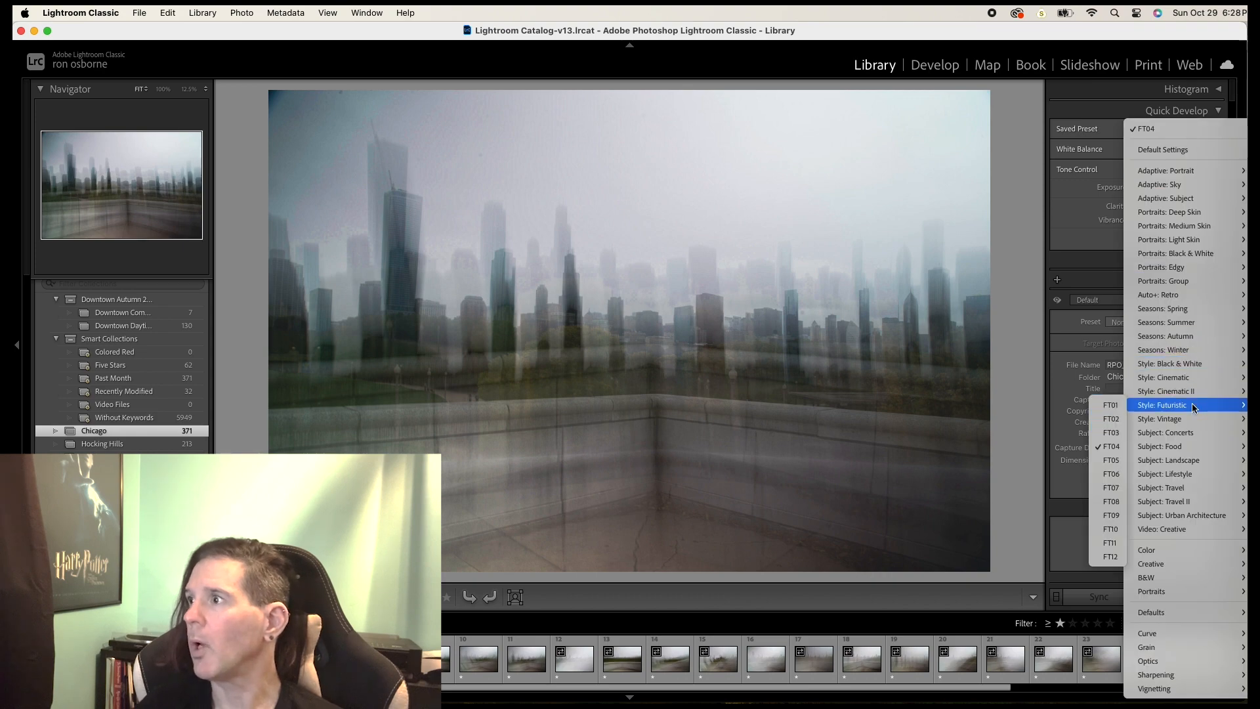
left_click(1114, 461)
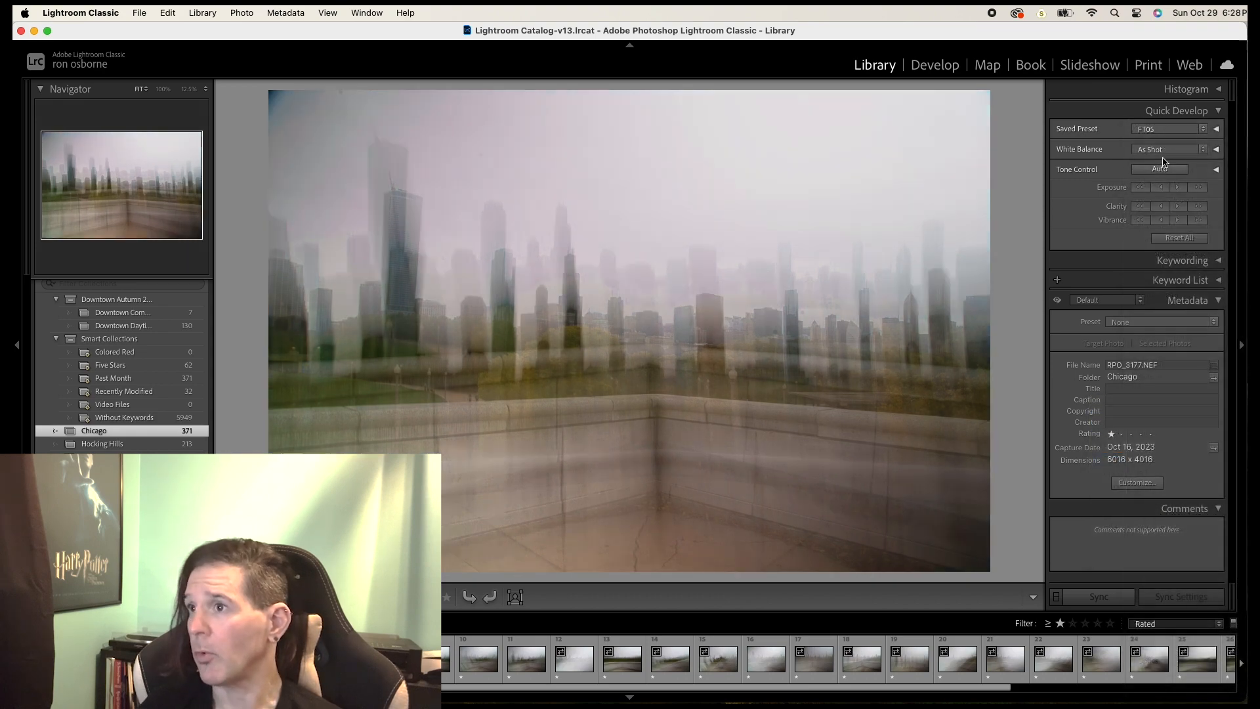
- Try the Style: Futuristic presets FT06 and FT07 in turn on RPO_3177.NEF
left_click(1155, 129)
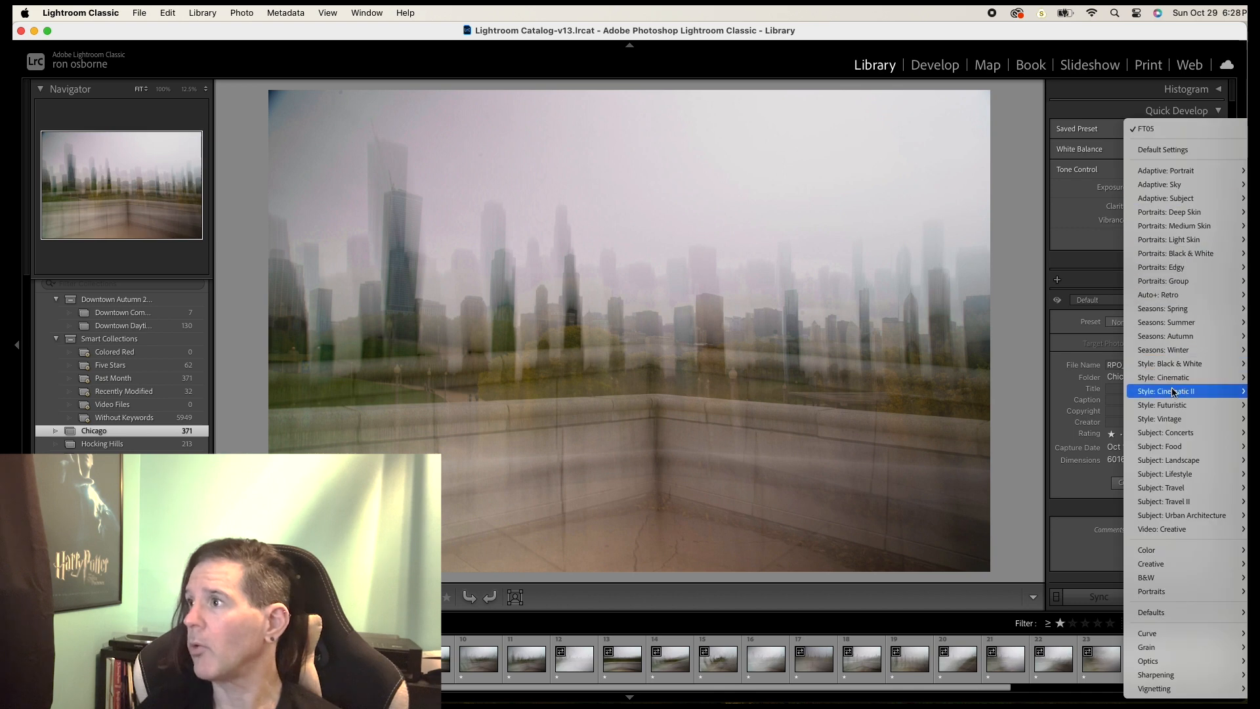
mouse_move(1172, 405)
left_click(1110, 473)
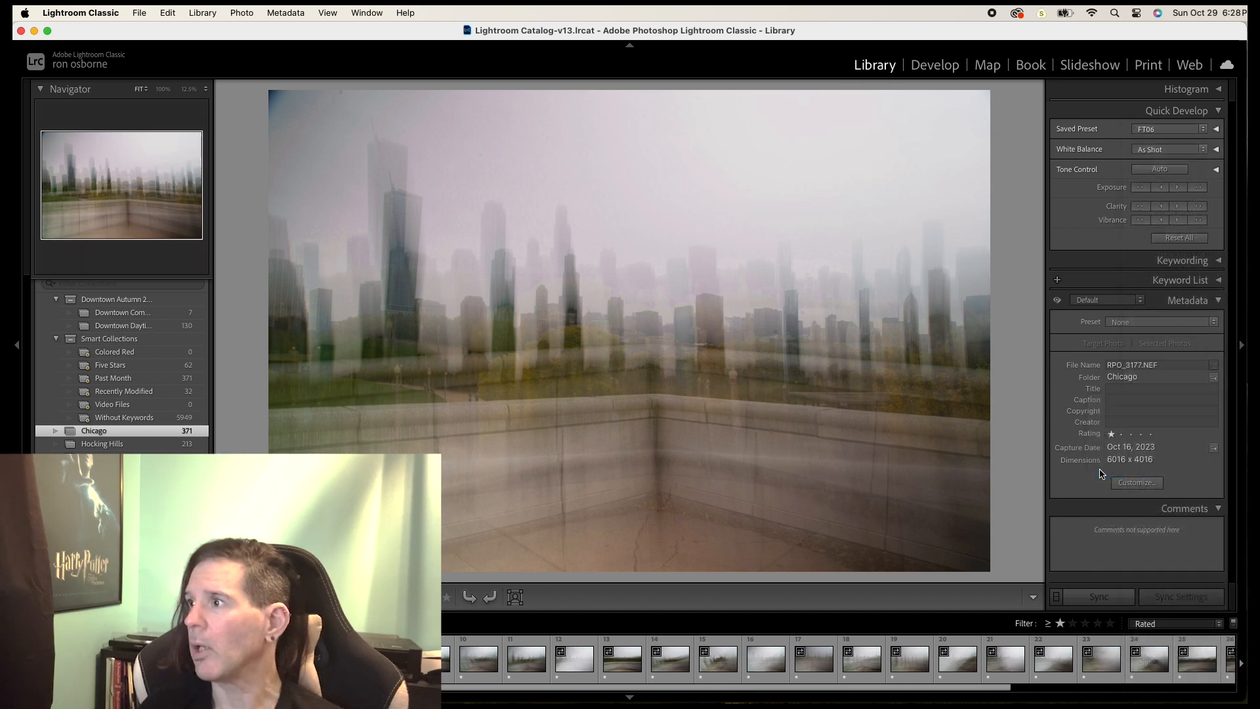
left_click(1149, 135)
mouse_move(1168, 427)
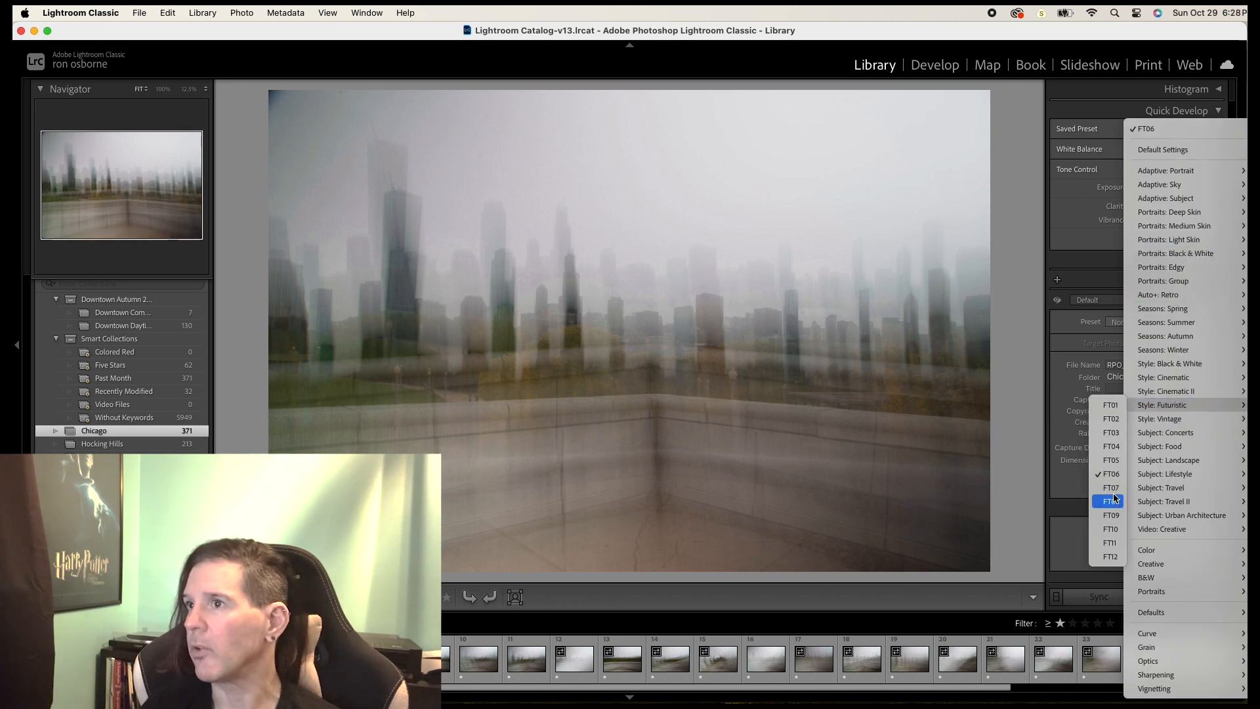
left_click(1112, 489)
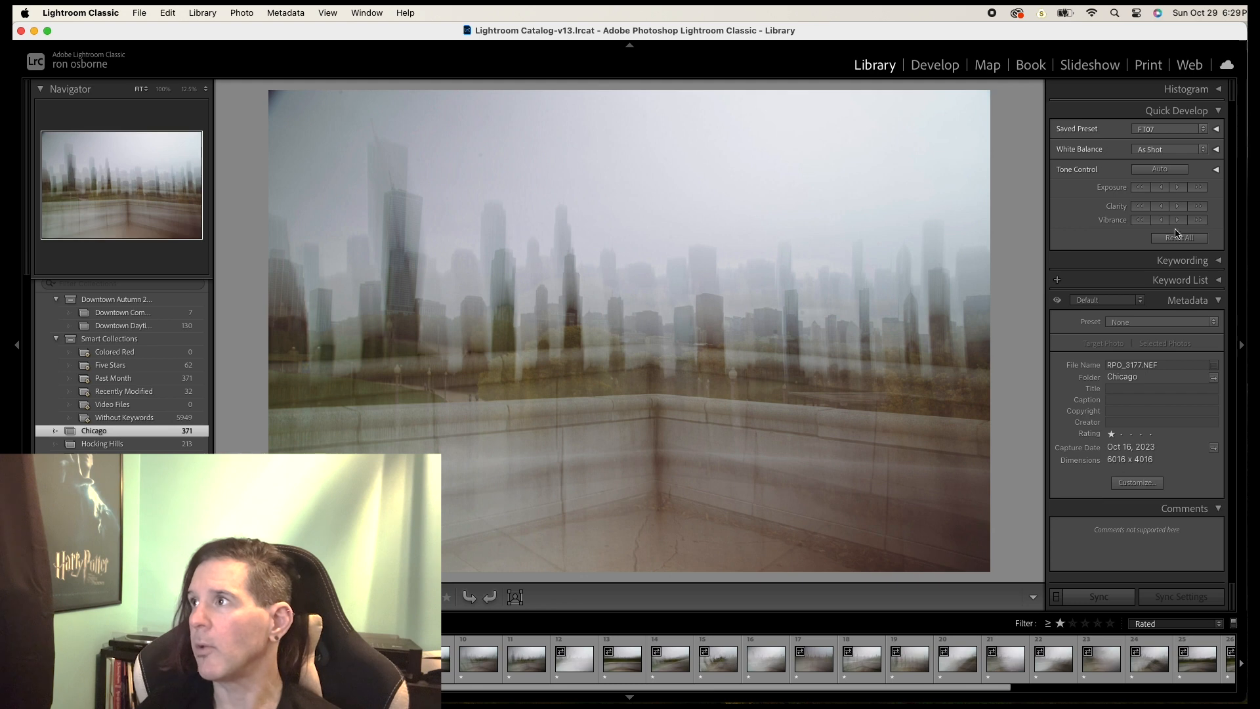
- Try the Style: Futuristic presets FT08 and FT09 in turn on RPO_3177.NEF
left_click(1168, 135)
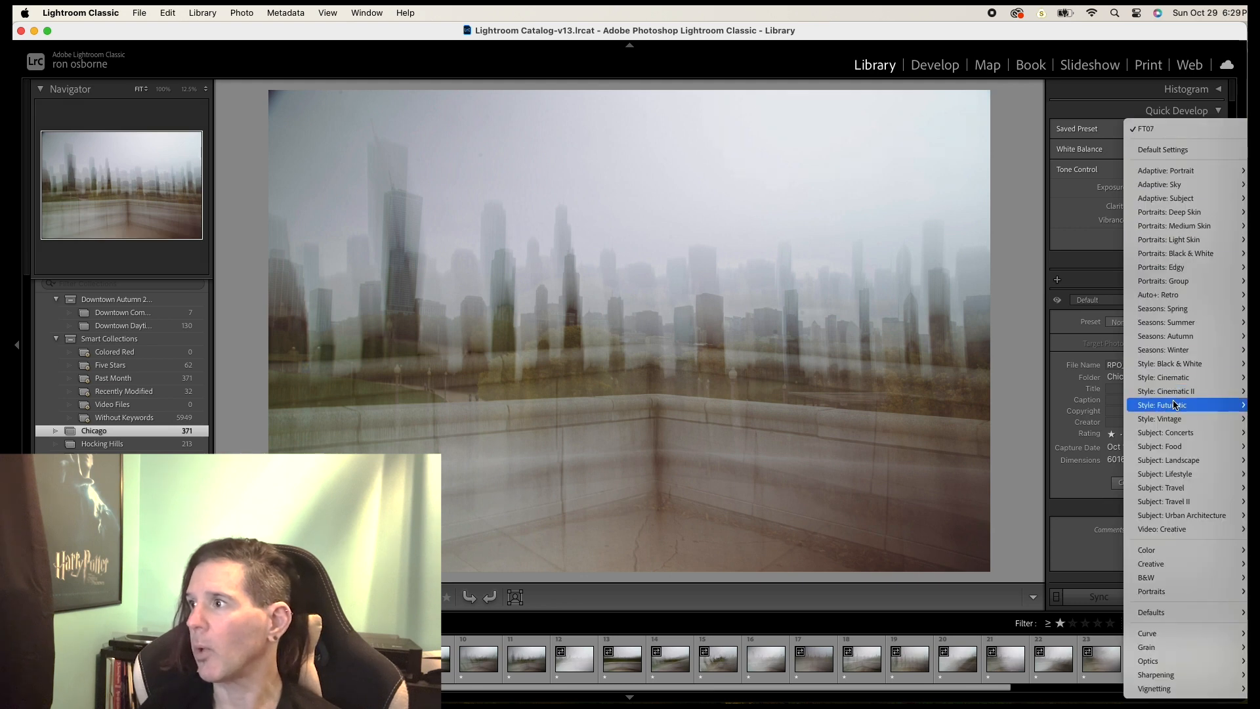
mouse_move(1140, 407)
left_click(1109, 502)
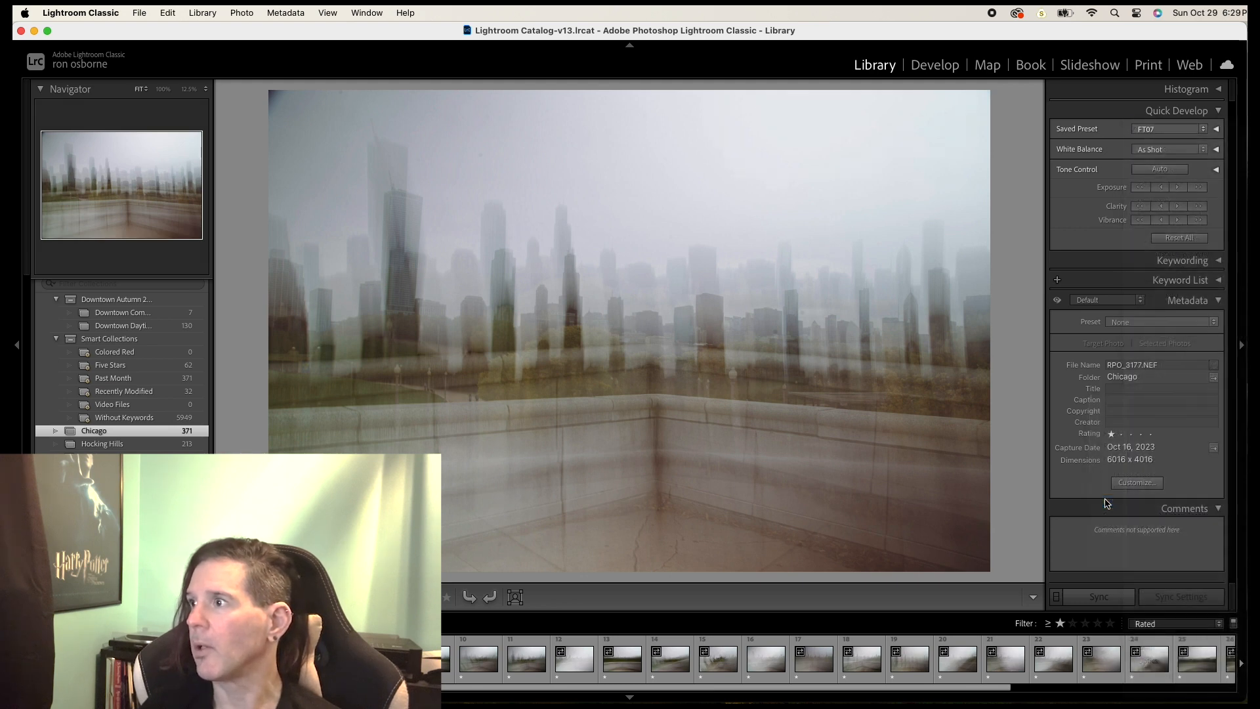
left_click(1165, 138)
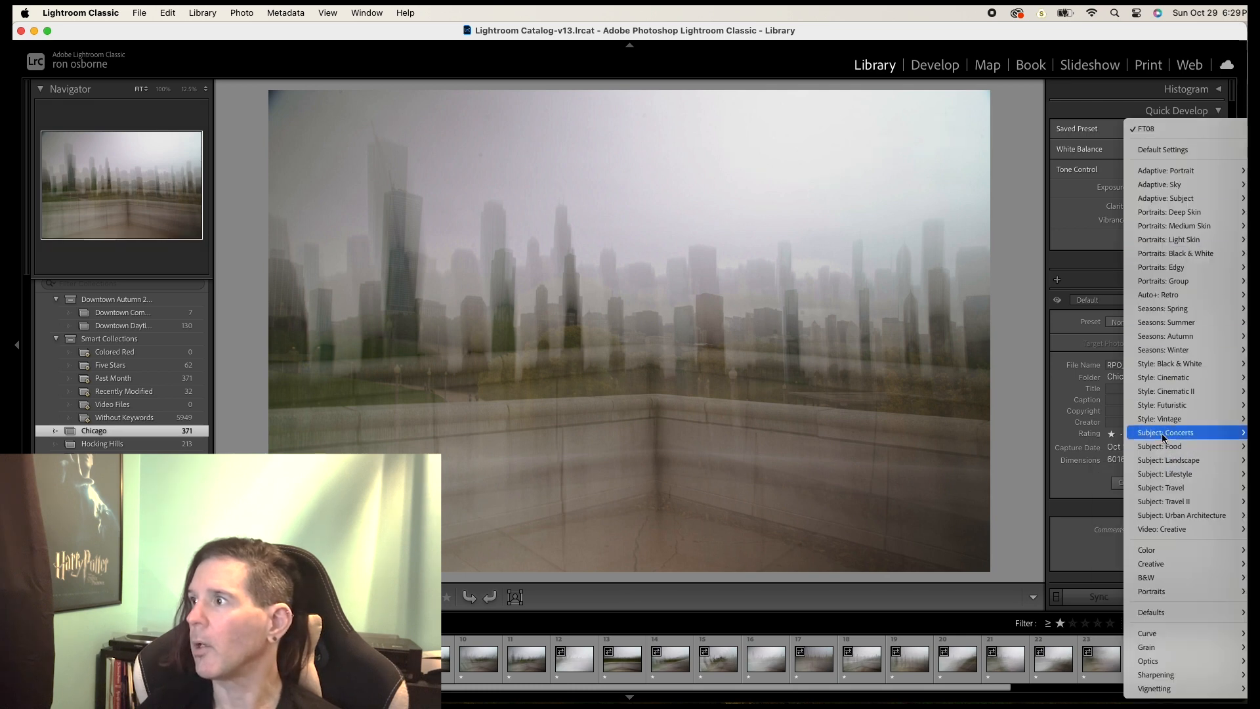
mouse_move(1161, 406)
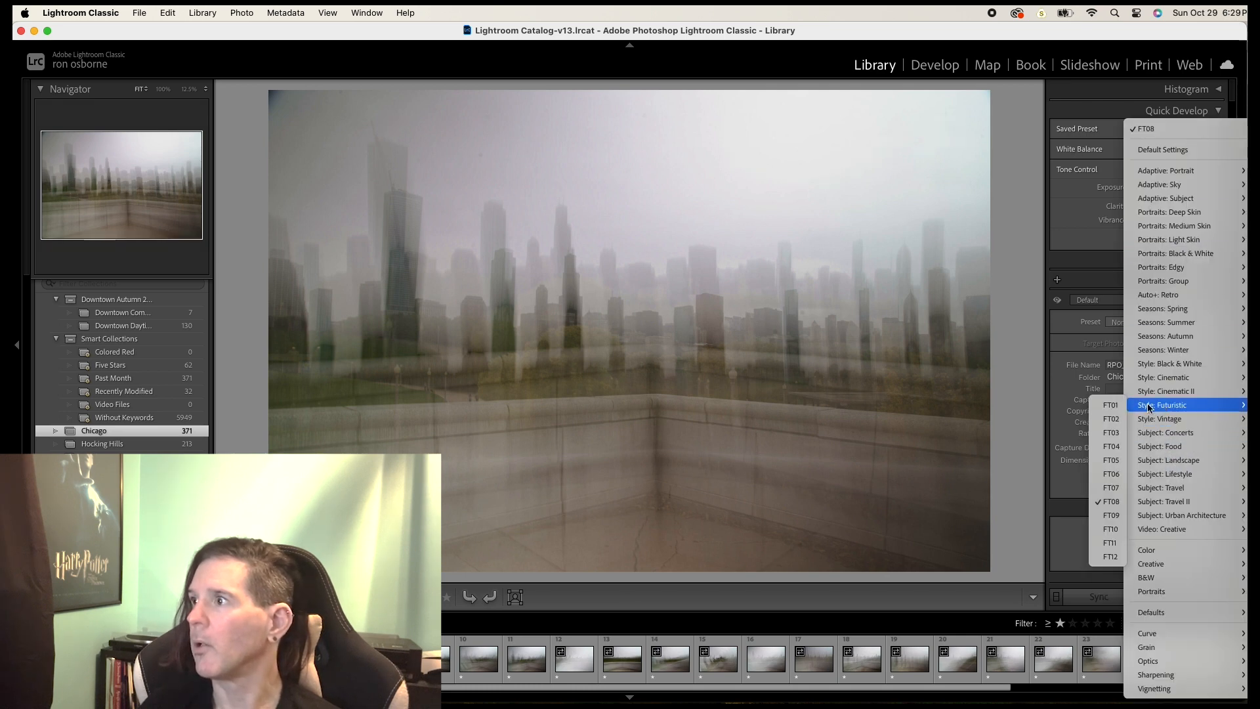
left_click(1118, 517)
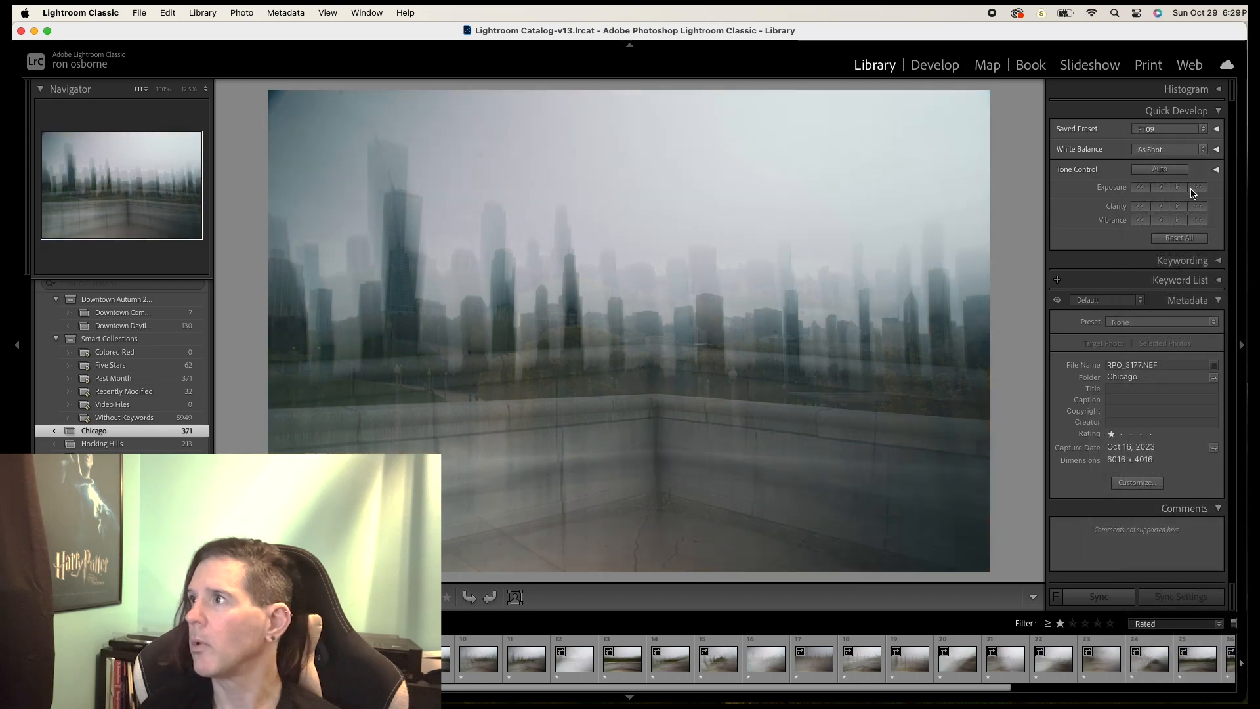
- Try the Style: Futuristic preset FT10 on RPO_3177.NEF, and replace it with FT11
left_click(1165, 133)
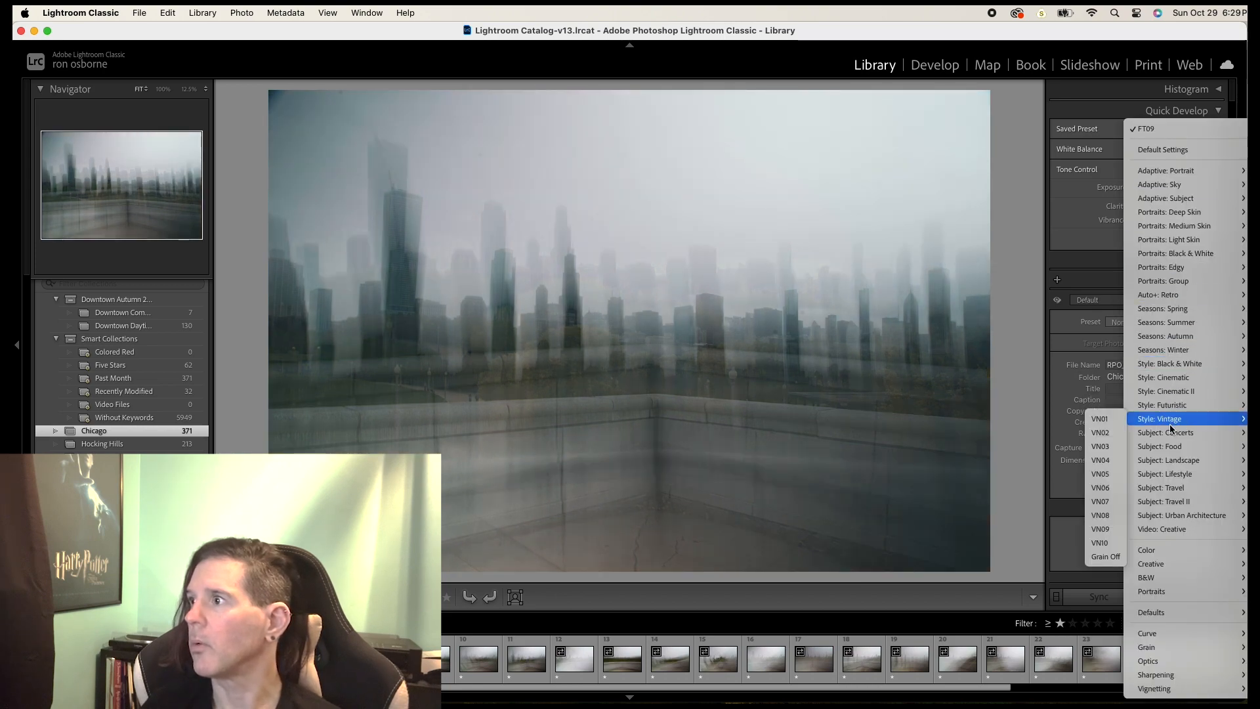
mouse_move(1162, 406)
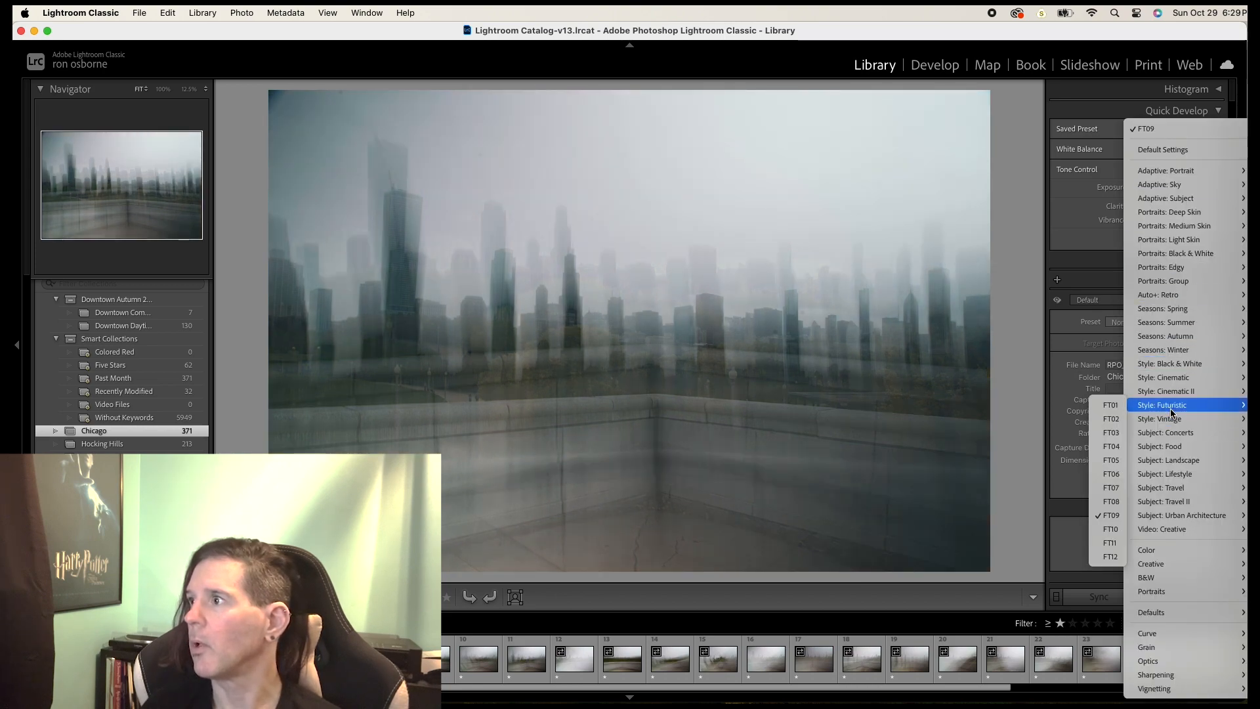
left_click(1111, 528)
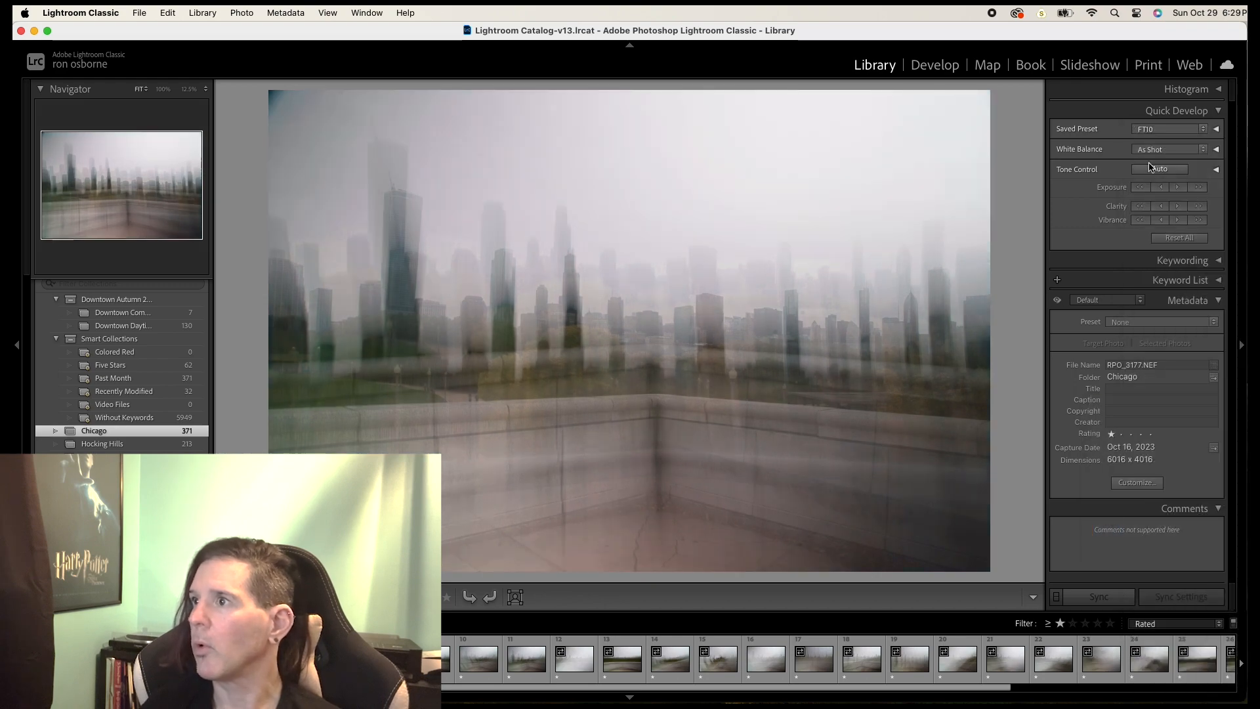
left_click(1150, 132)
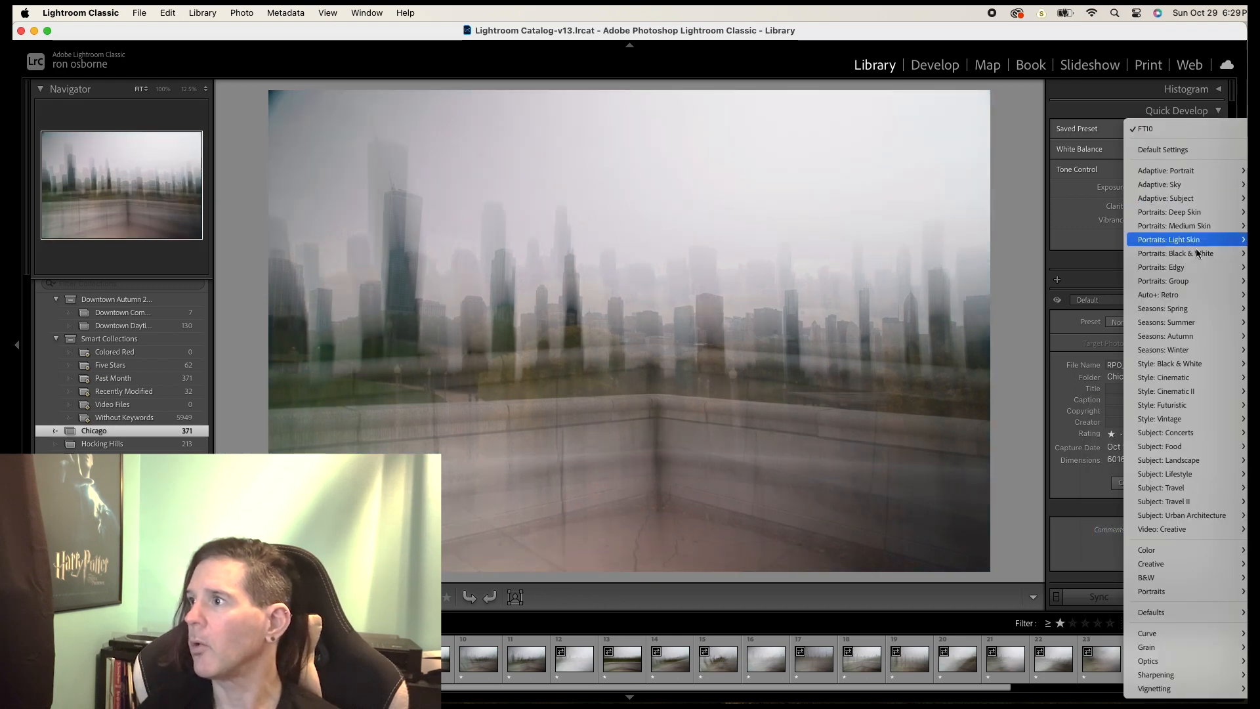
mouse_move(1177, 407)
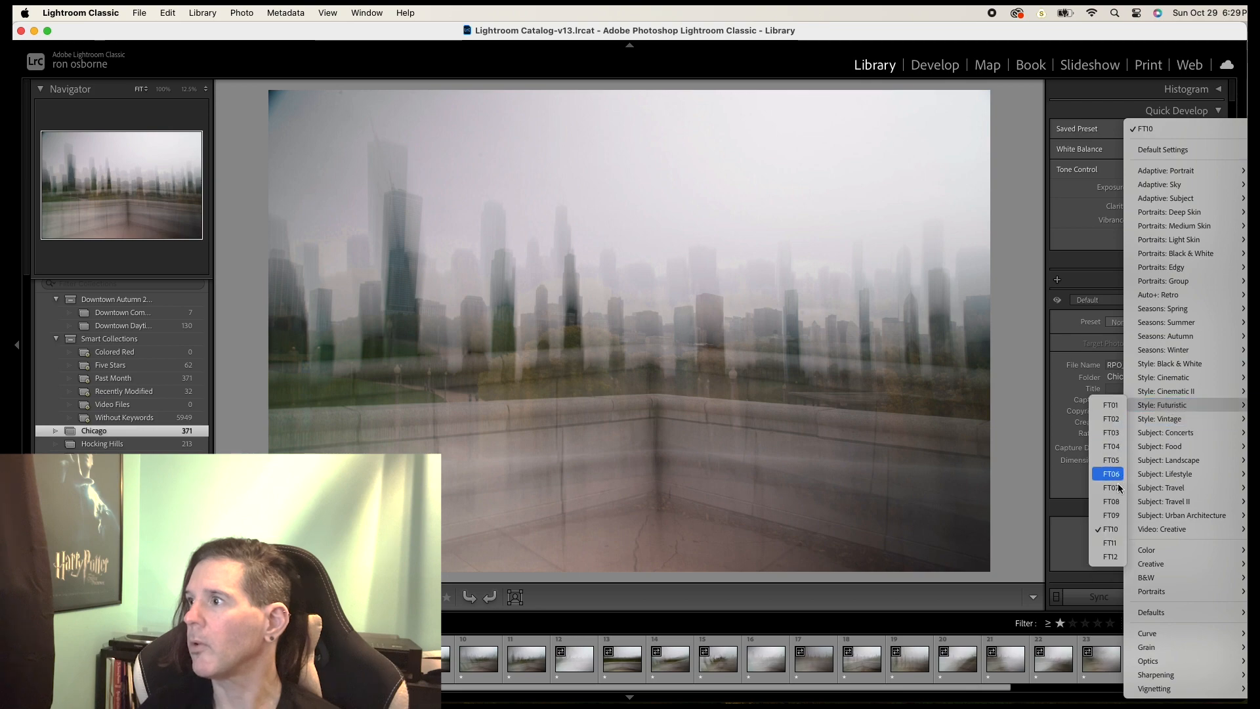
left_click(1113, 542)
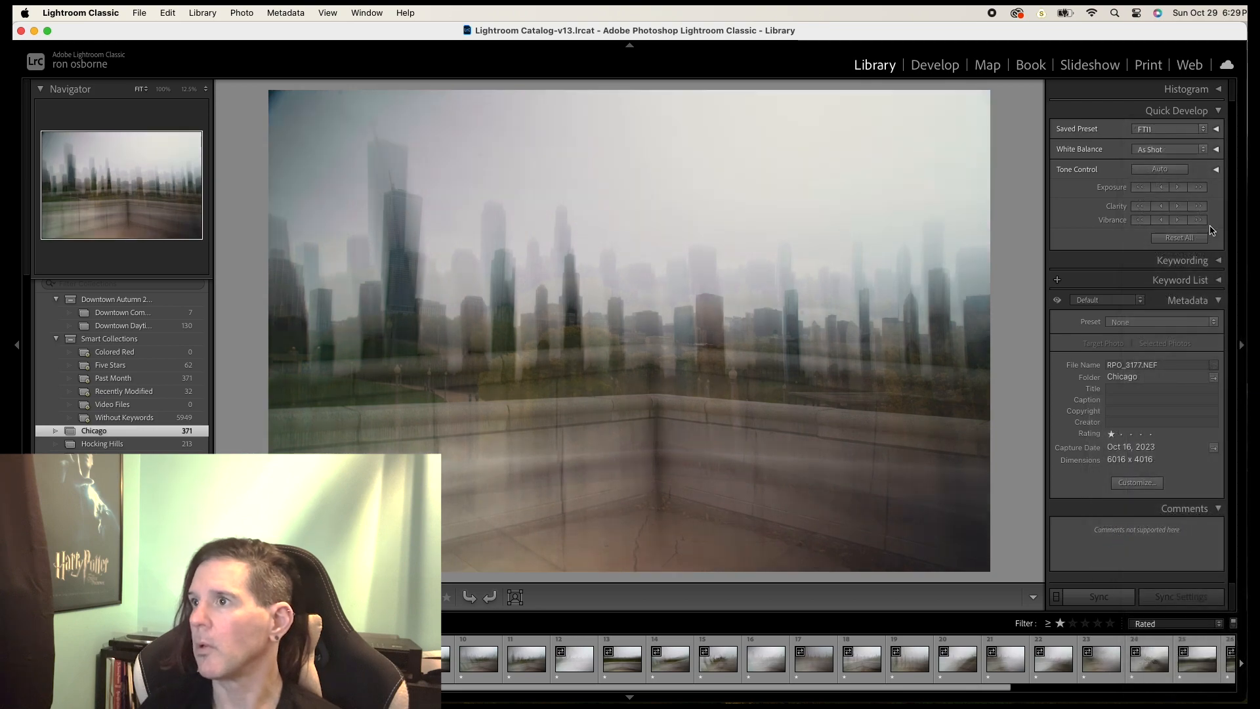
- Try the Style: Futuristic preset FT12 on RPO_3177.NEF
left_click(1155, 134)
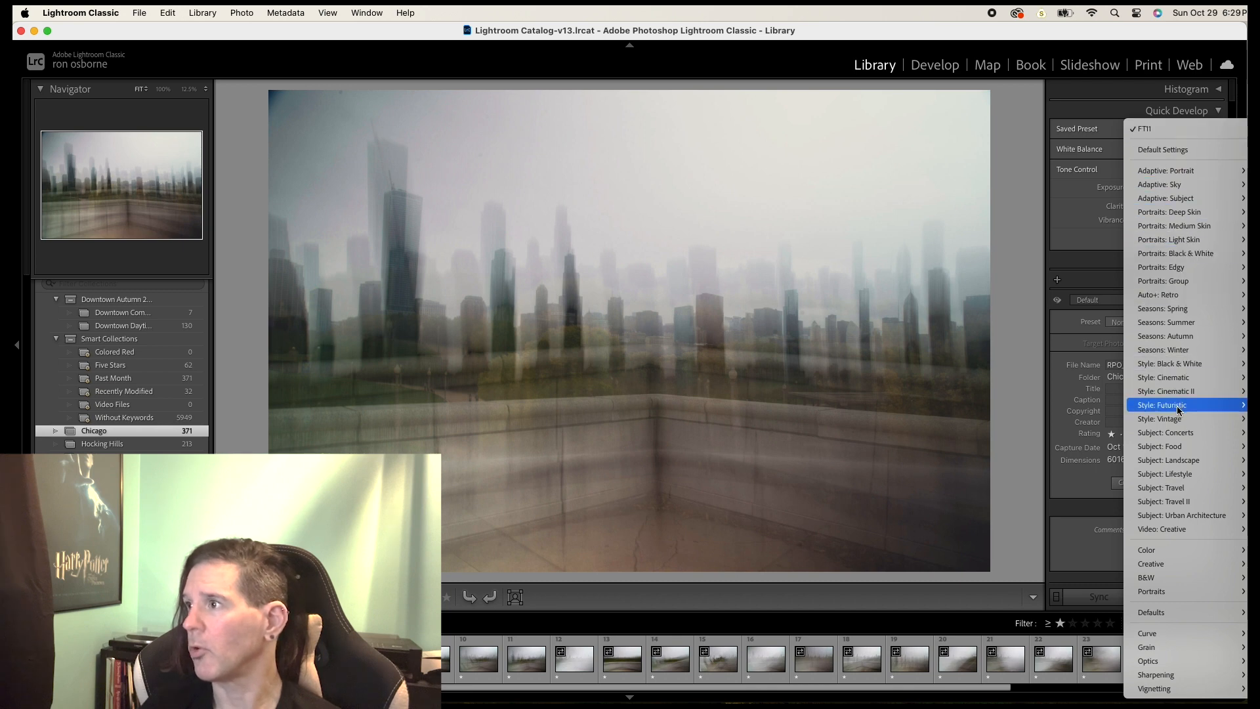
mouse_move(1178, 410)
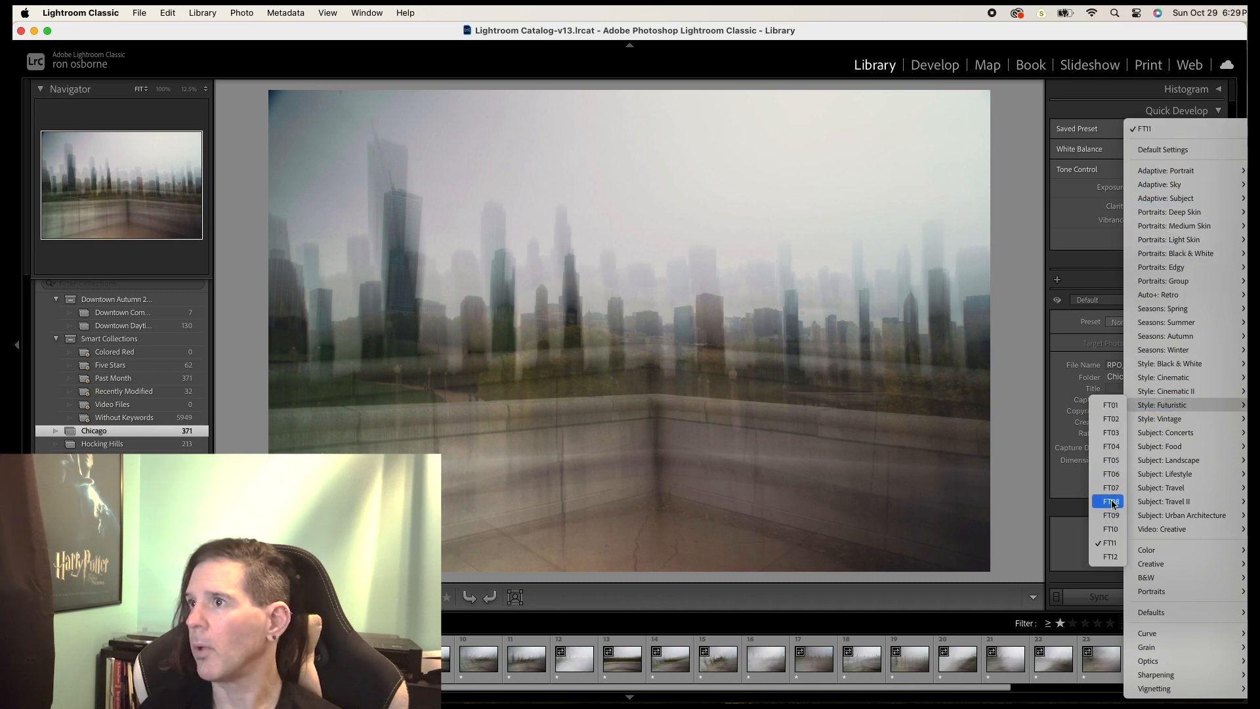
left_click(1108, 558)
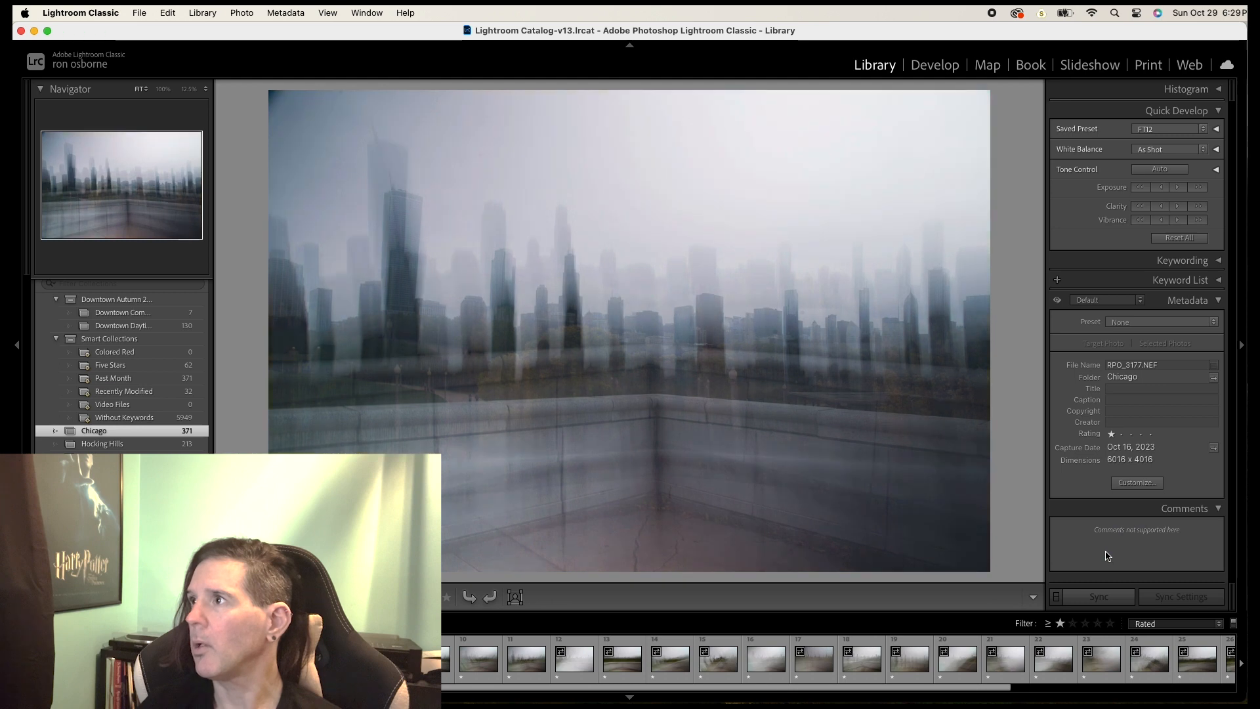
- Try the Style: Cinematic presets CN01 and CN02 in turn on RPO_3177.NEF
left_click(1161, 131)
mouse_move(1178, 383)
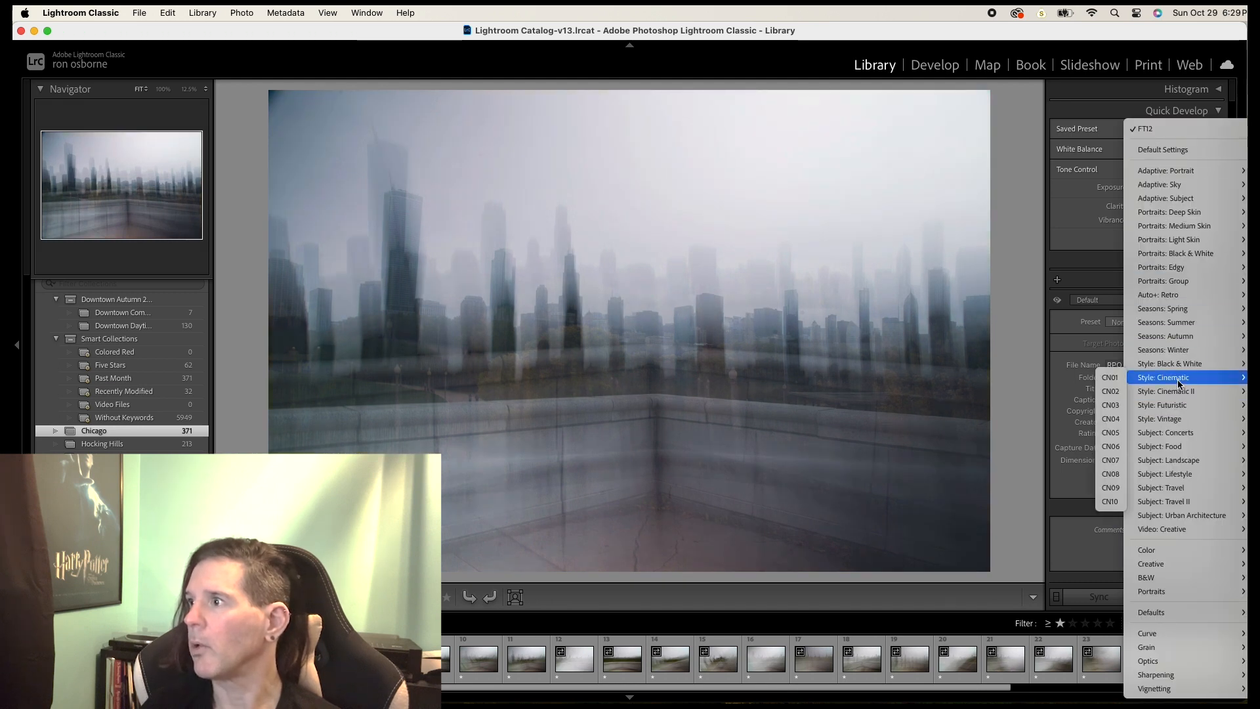
left_click(1110, 378)
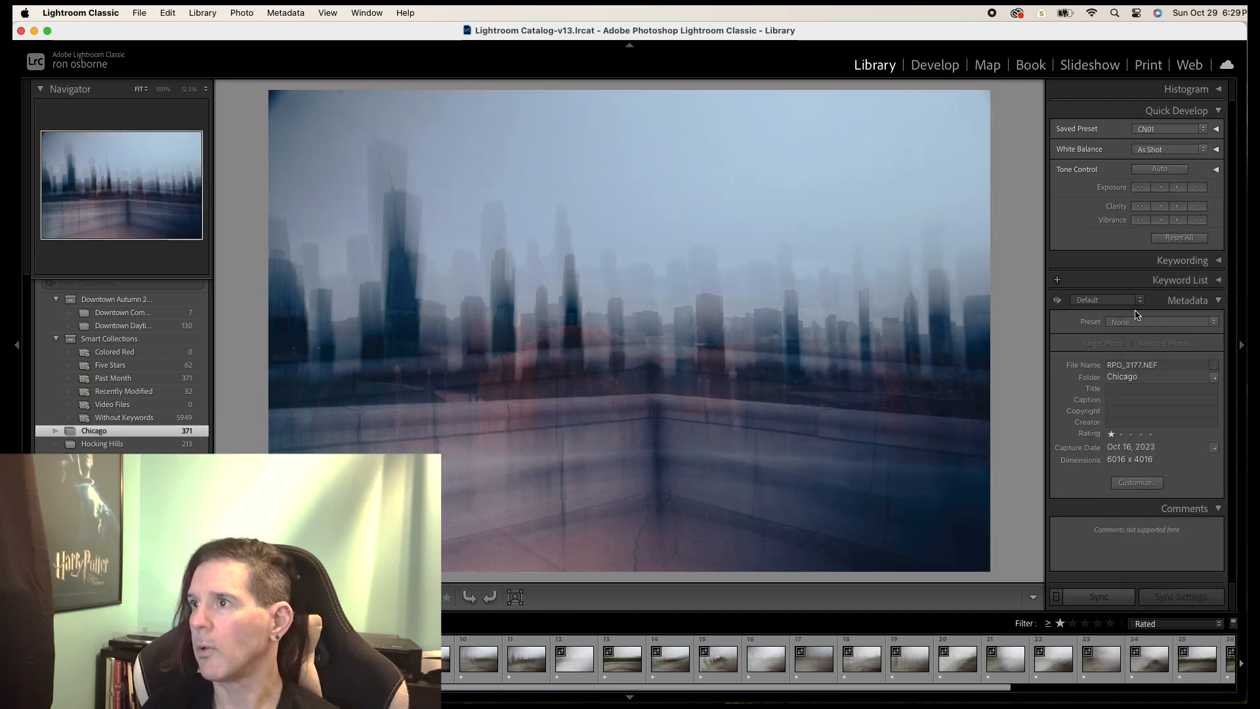
left_click(1160, 131)
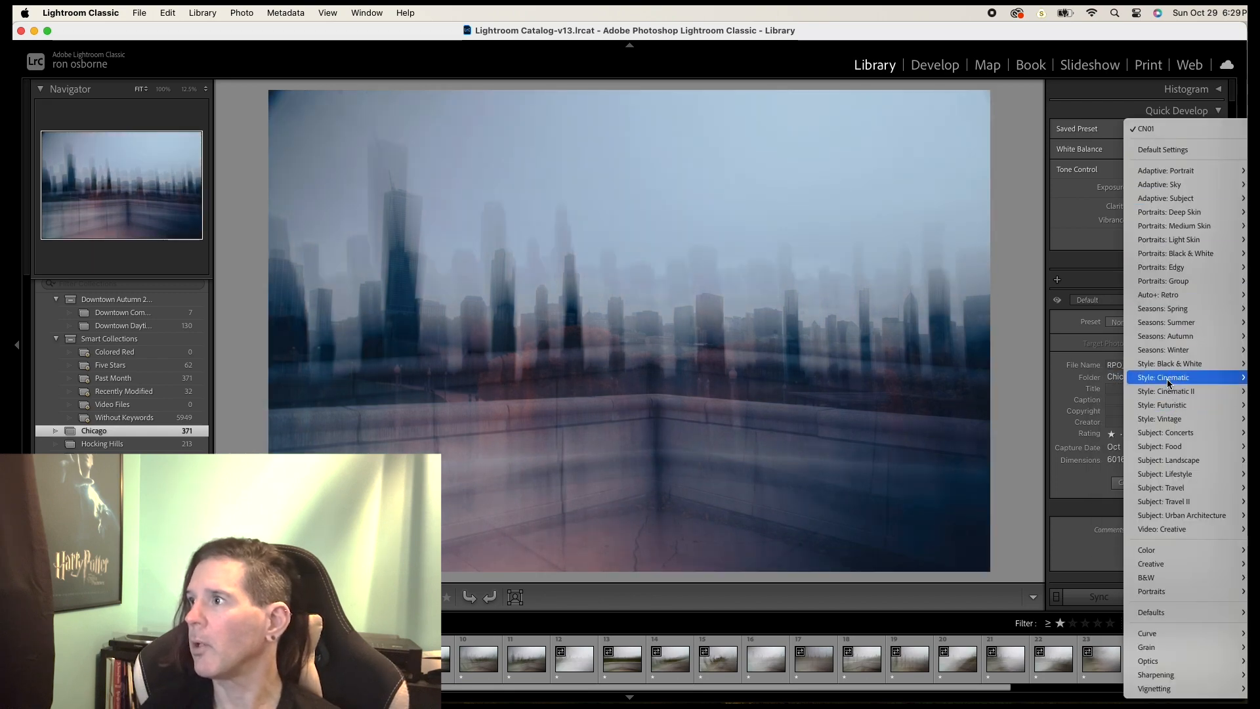
mouse_move(1168, 384)
left_click(1108, 392)
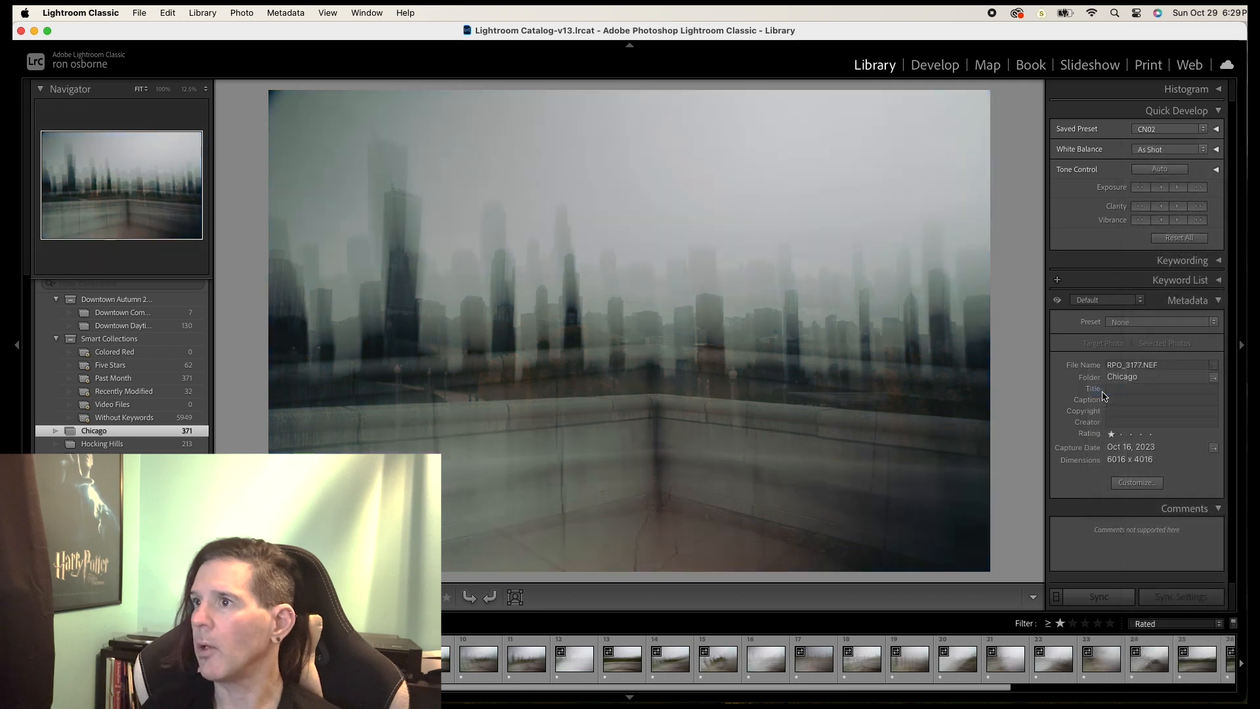
- Try the Style: Cinematic presets CN03 and CN04 in turn on RPO_3177.NEF
left_click(1168, 131)
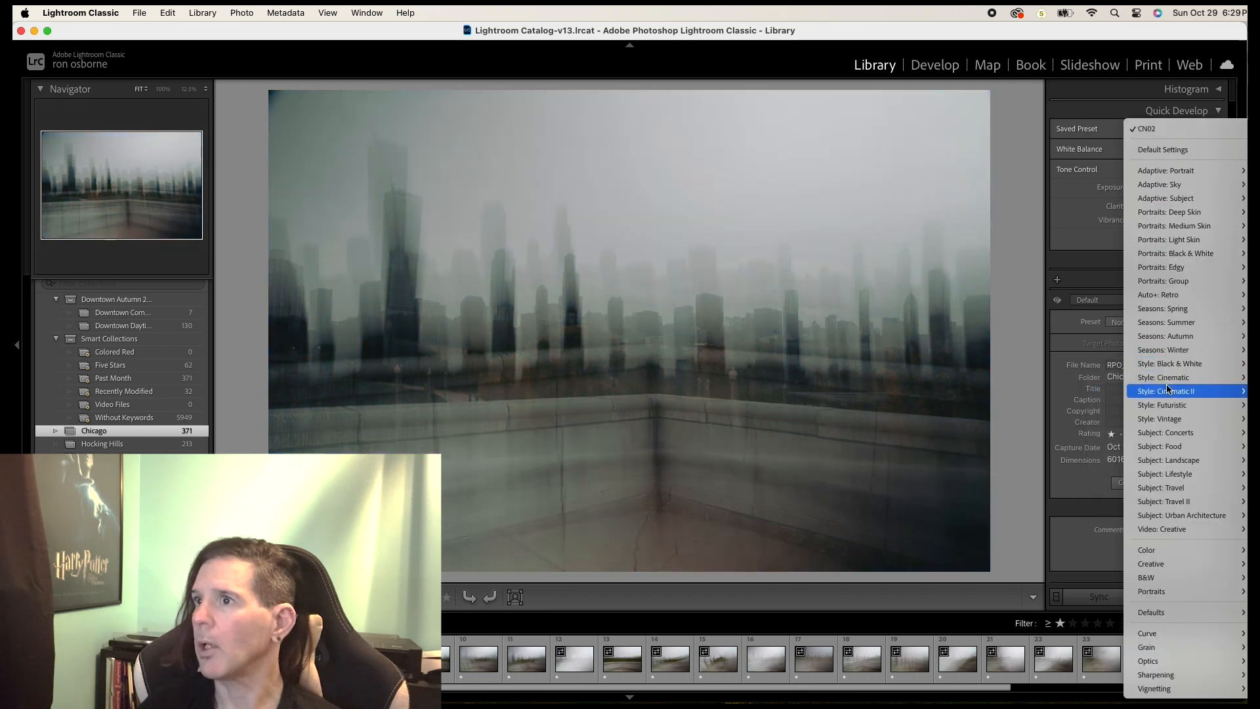
mouse_move(1165, 381)
left_click(1109, 406)
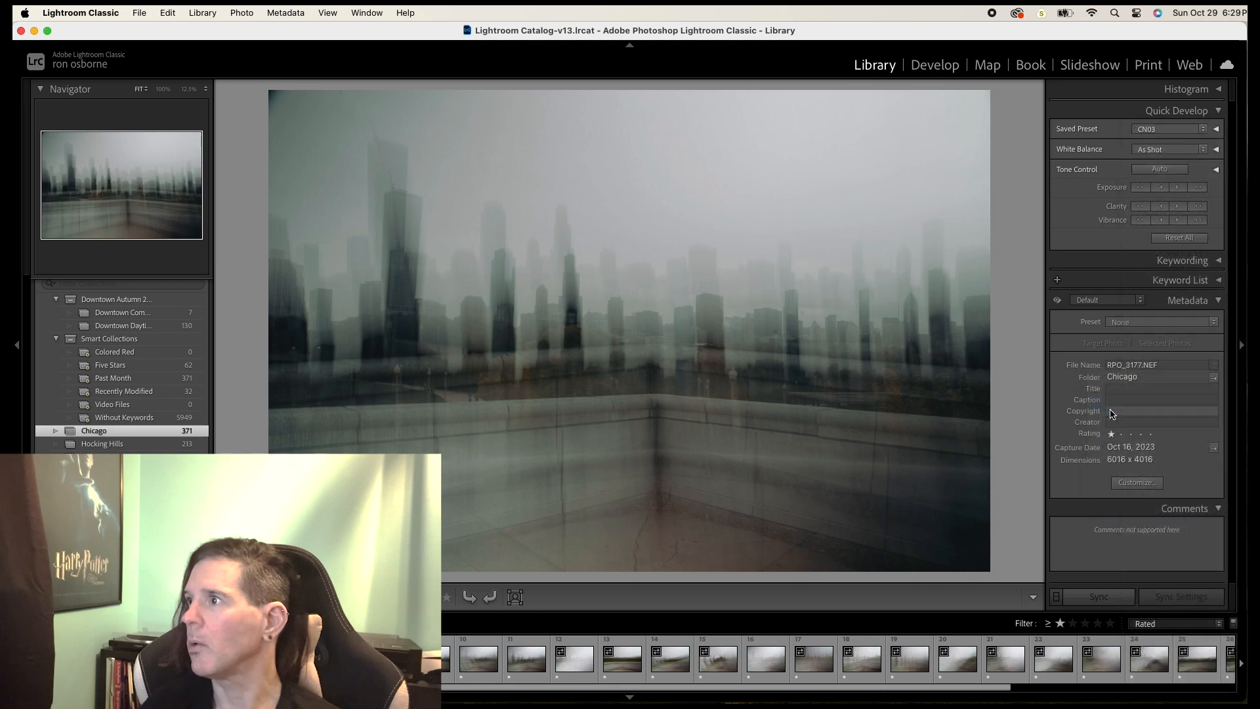
left_click(1165, 135)
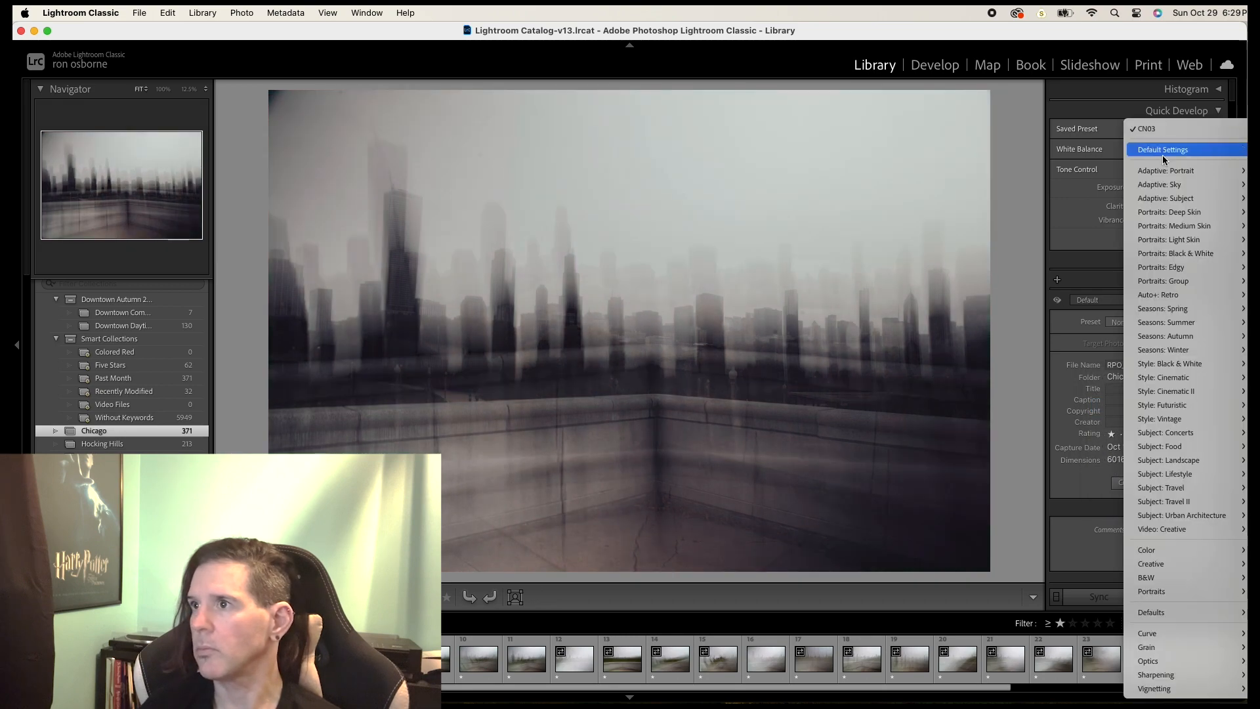
mouse_move(1173, 379)
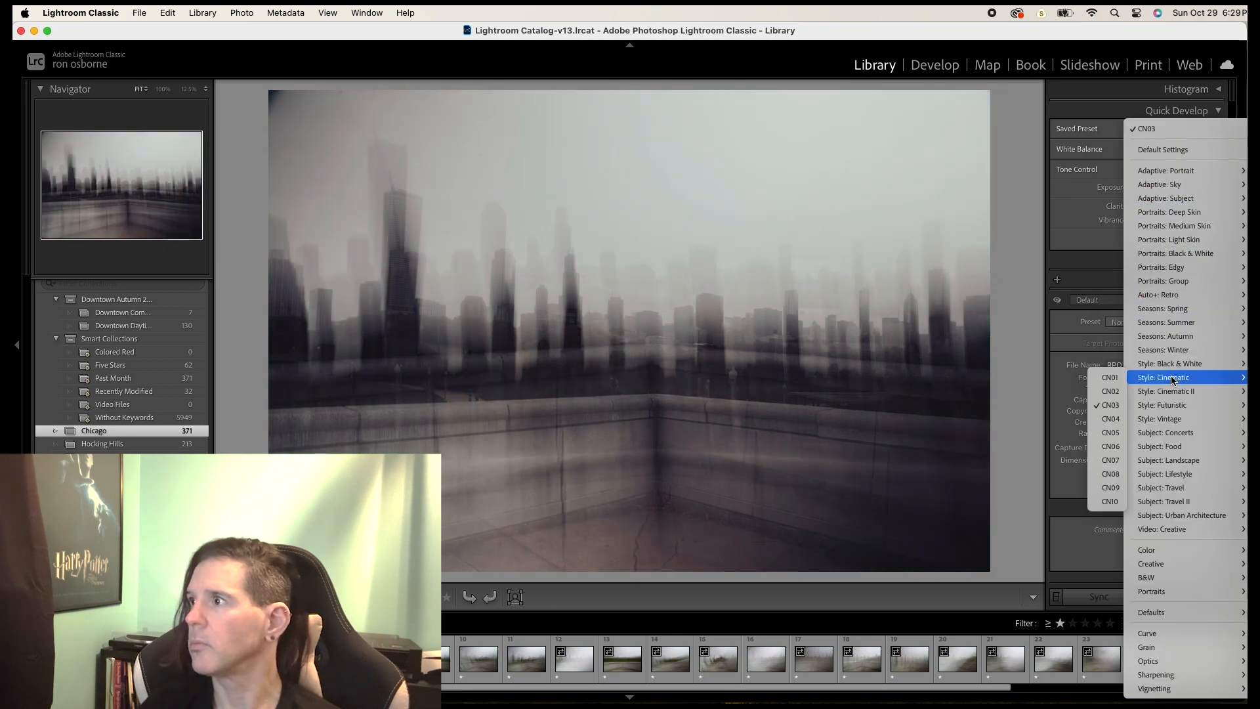
left_click(1111, 422)
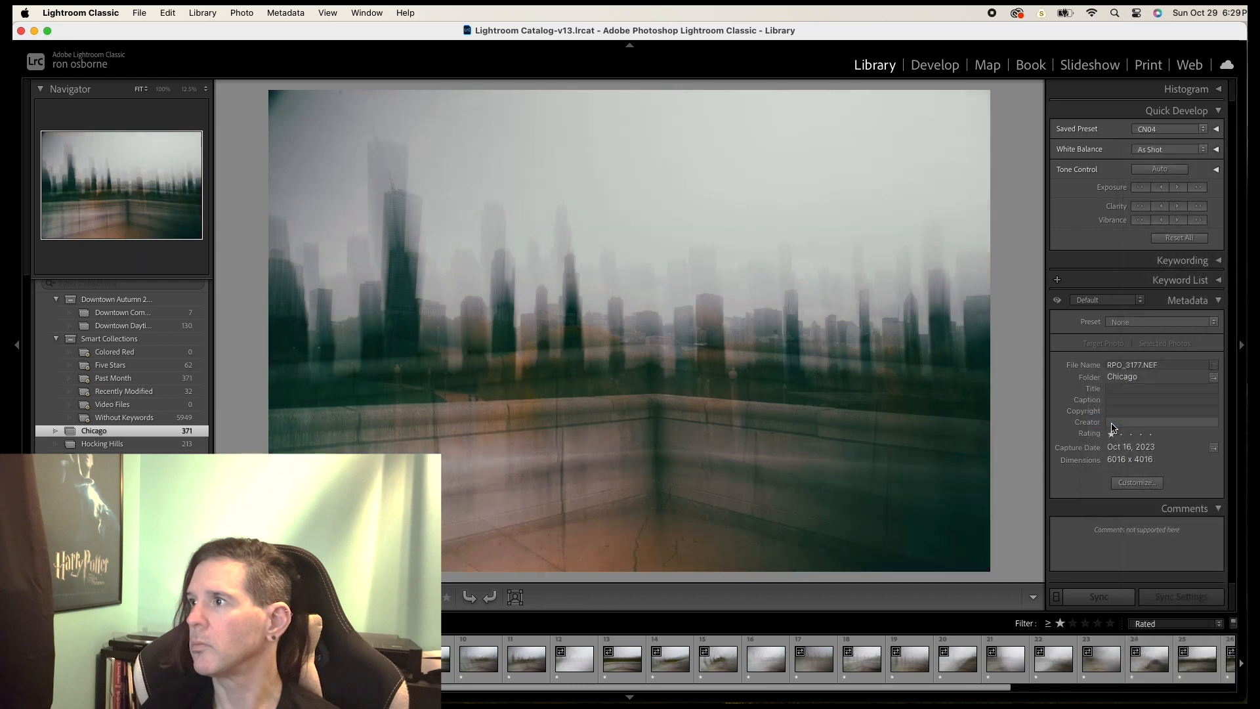
- Try the Style: Cinematic presets CN05 and CN06 in turn on RPO_3177.NEF
left_click(1145, 130)
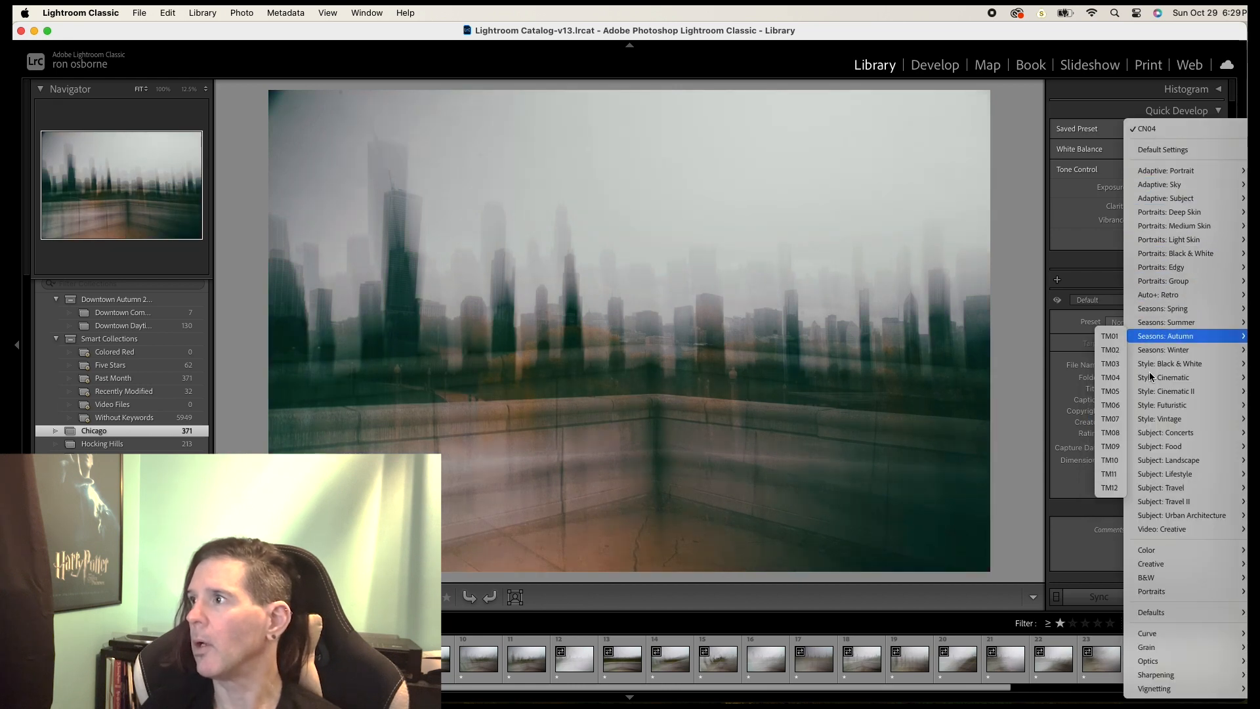
mouse_move(1149, 377)
left_click(1103, 435)
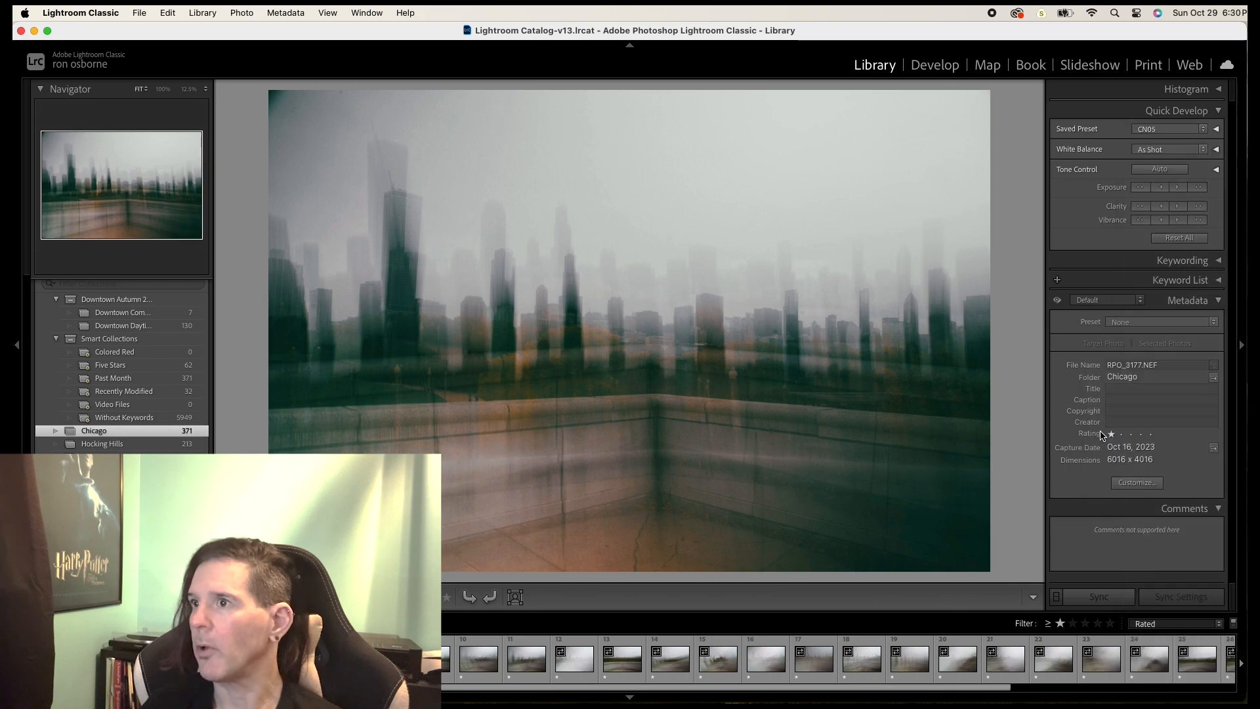
left_click(1158, 131)
mouse_move(1151, 378)
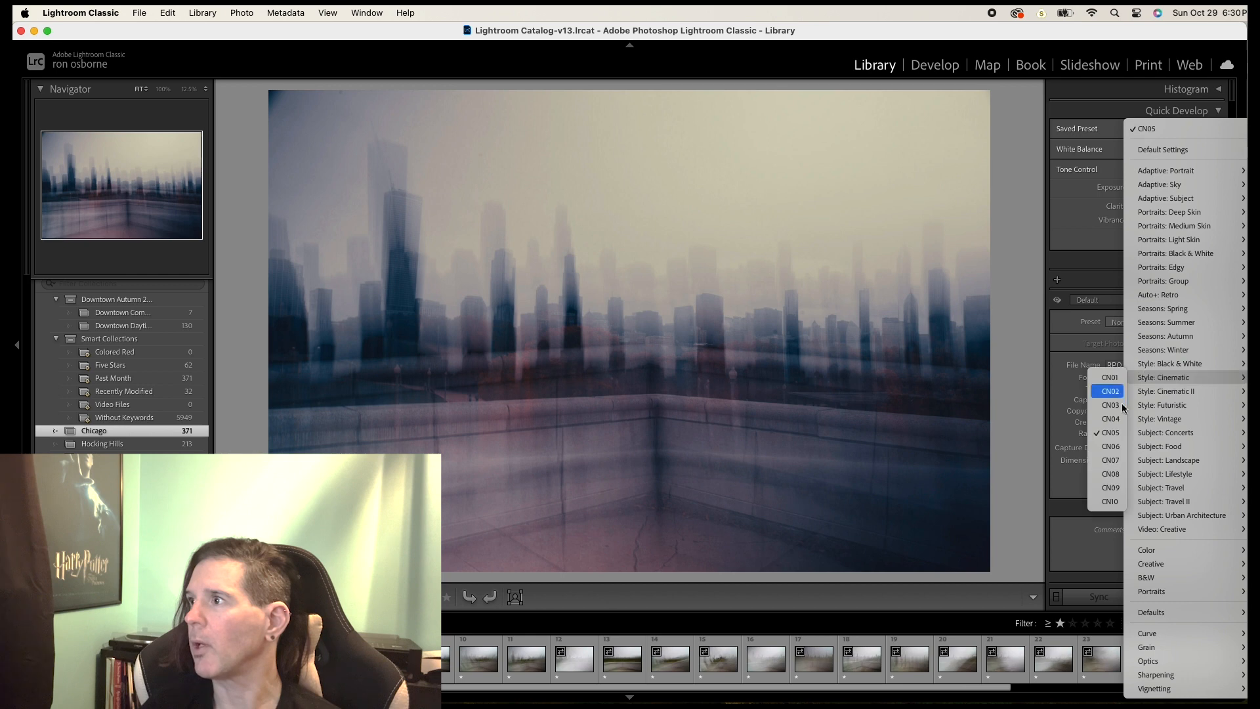
left_click(1109, 447)
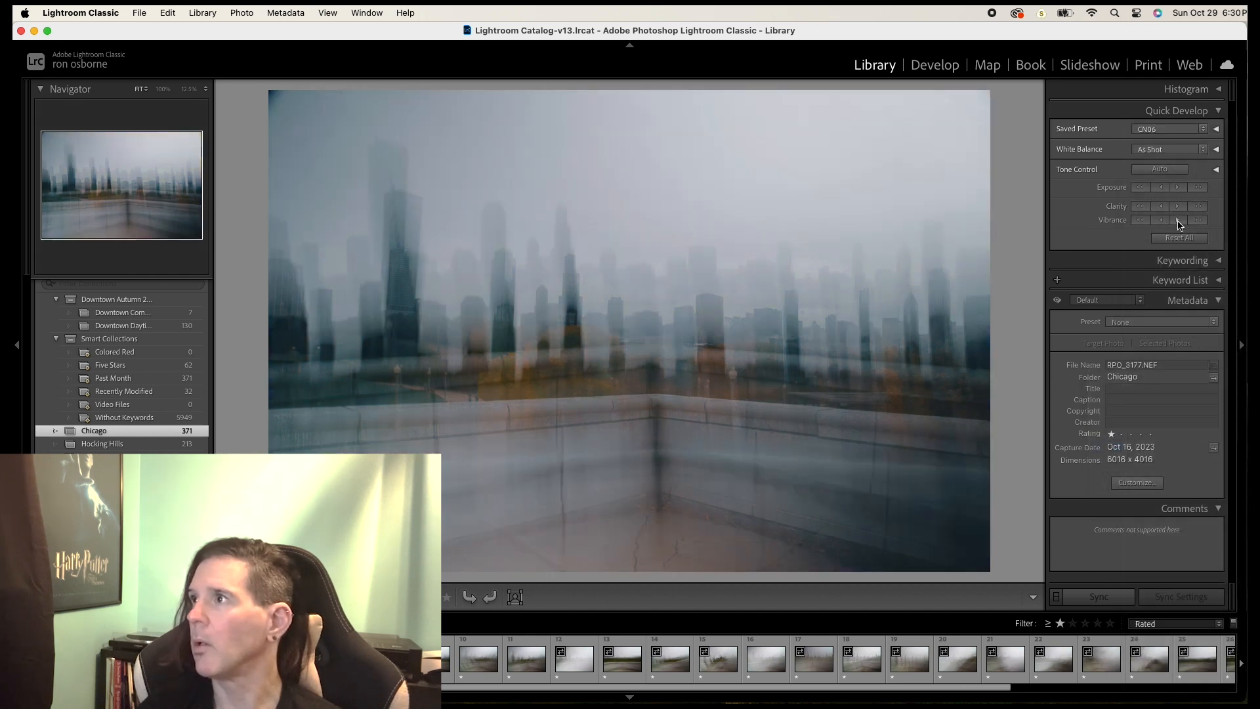
- Try the Style: Cinematic presets CN07 and CN08 in turn on RPO_3177.NEF
left_click(1156, 130)
mouse_move(1161, 378)
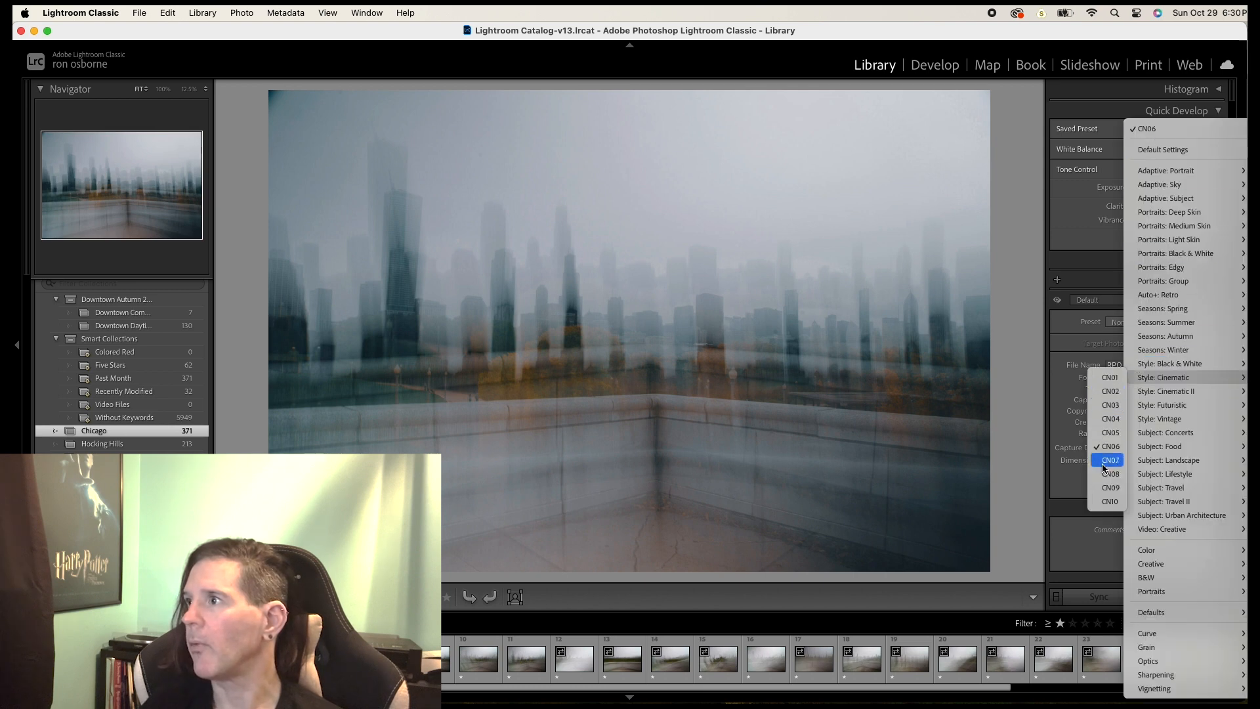
left_click(1101, 463)
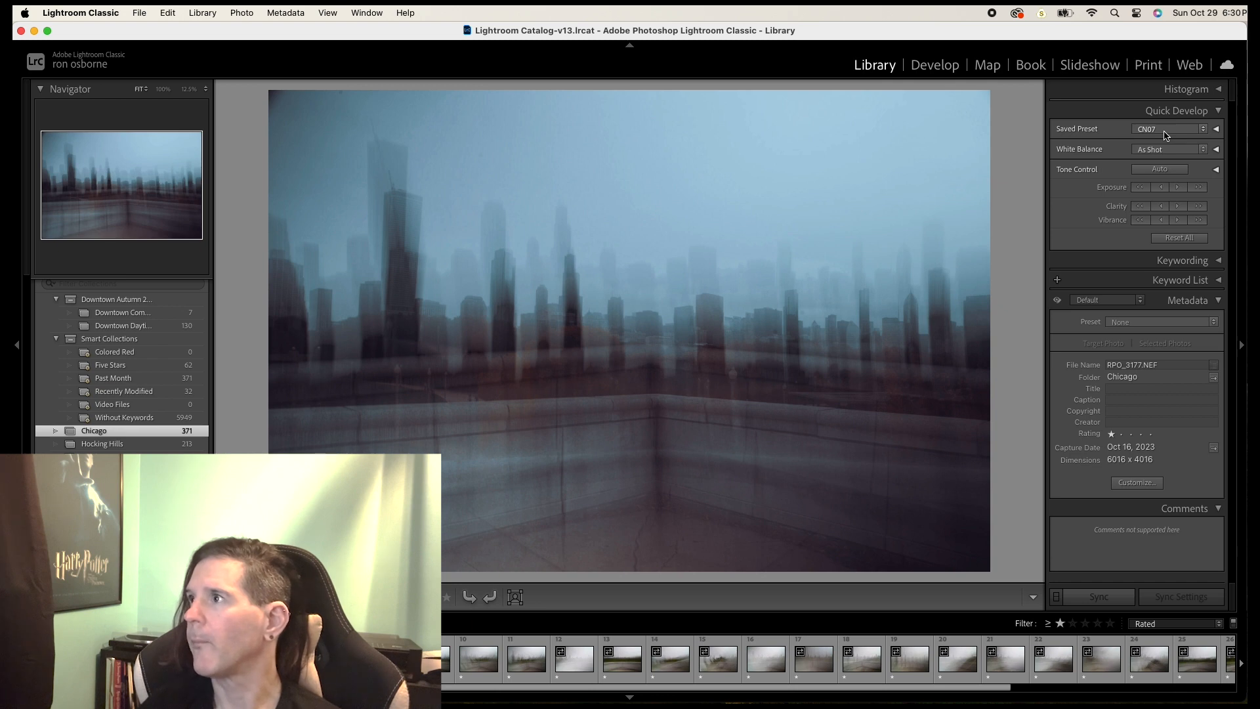
left_click(1165, 135)
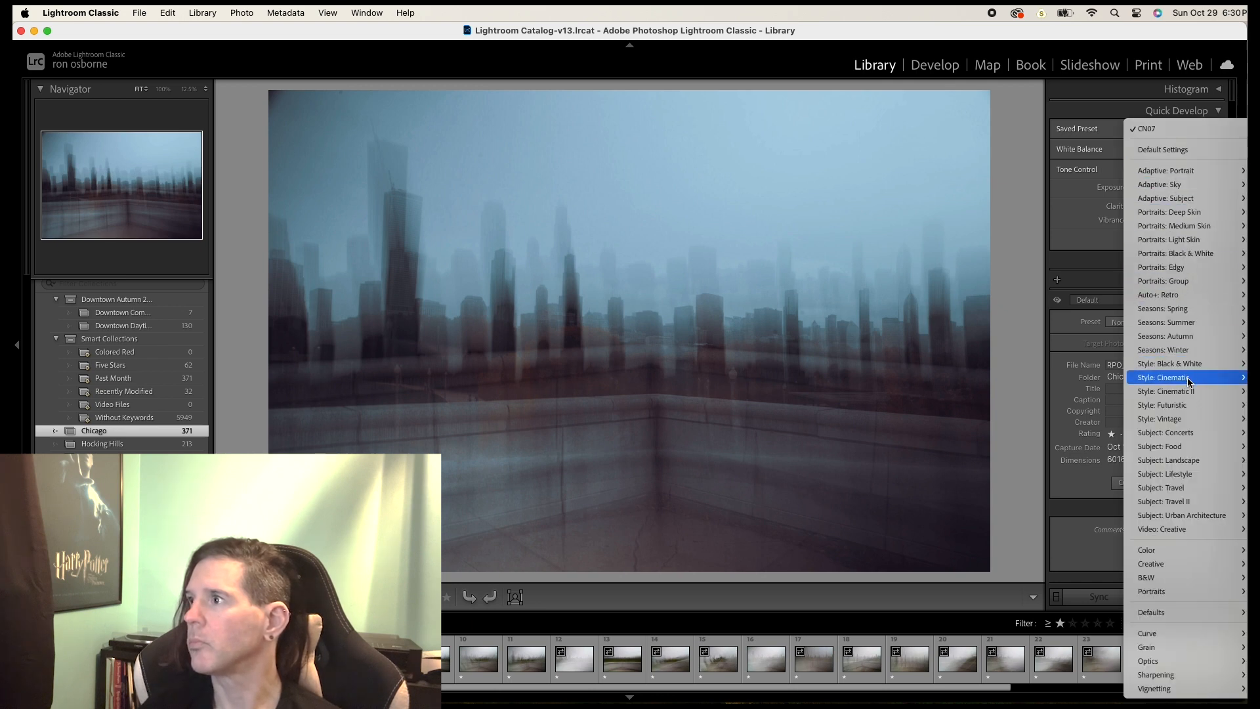
mouse_move(1162, 377)
left_click(1105, 473)
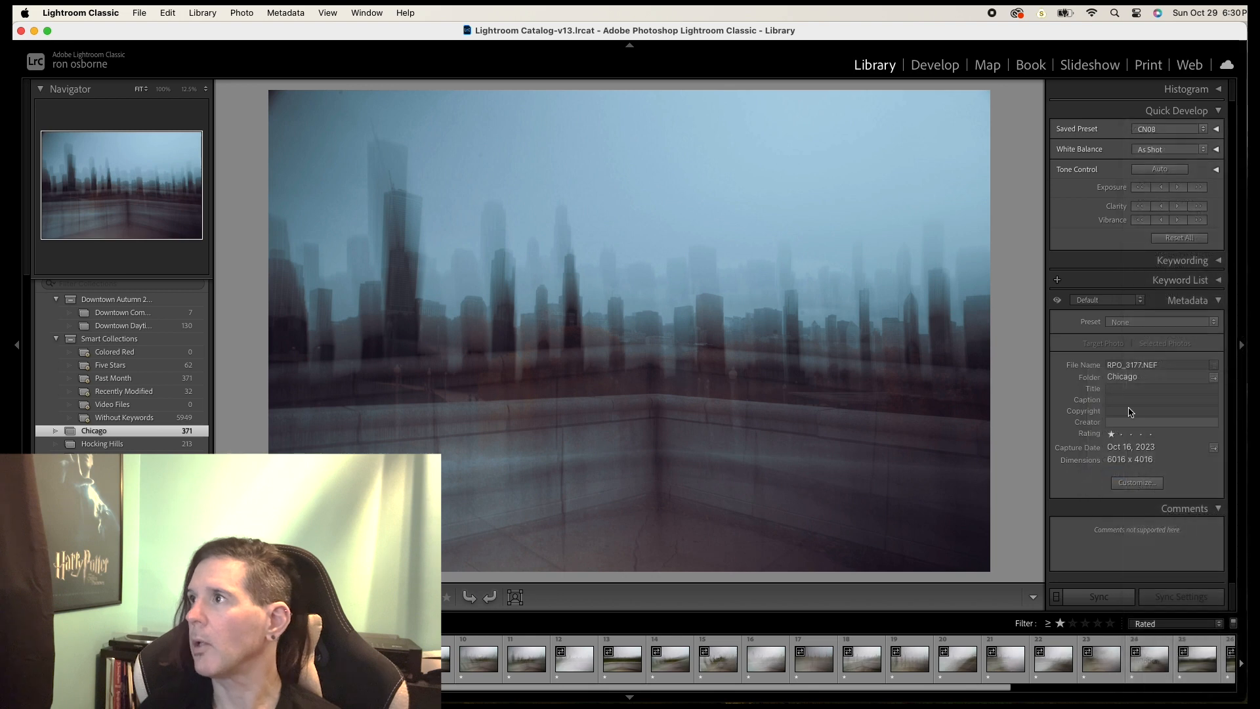
- Try the Style: Cinematic presets CN09 and CN10 in turn on RPO_3177.NEF
left_click(1157, 132)
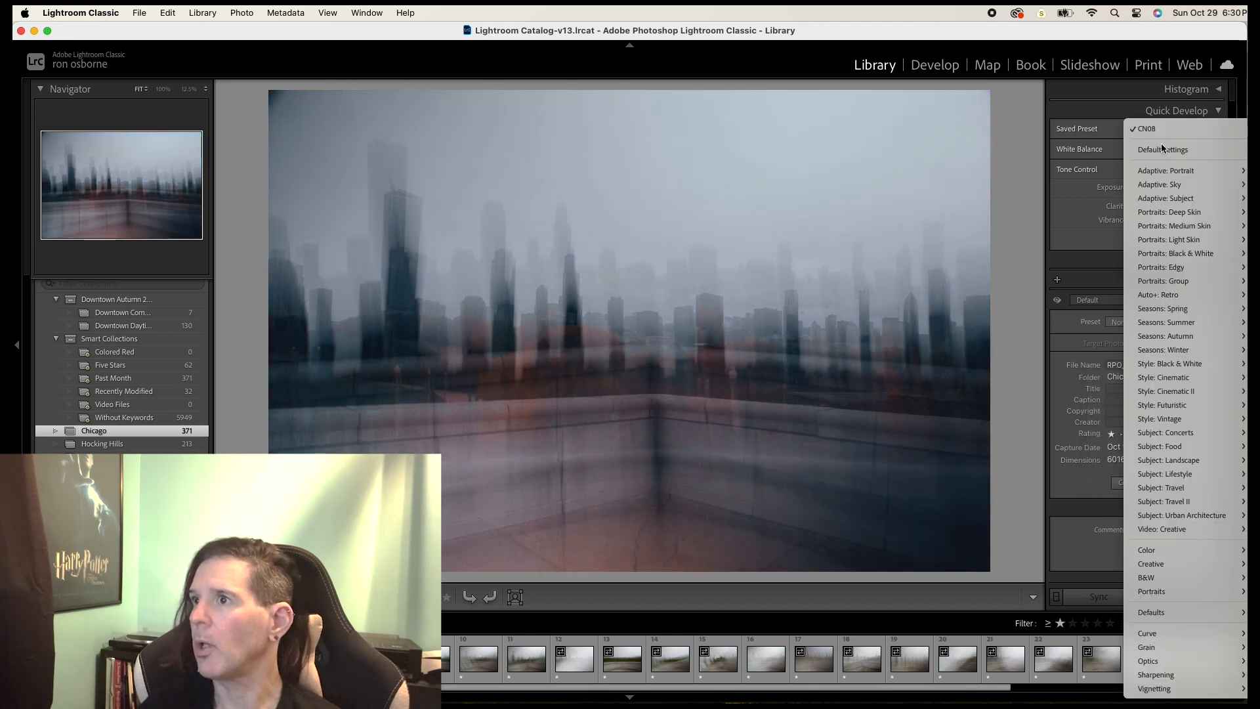
mouse_move(1167, 381)
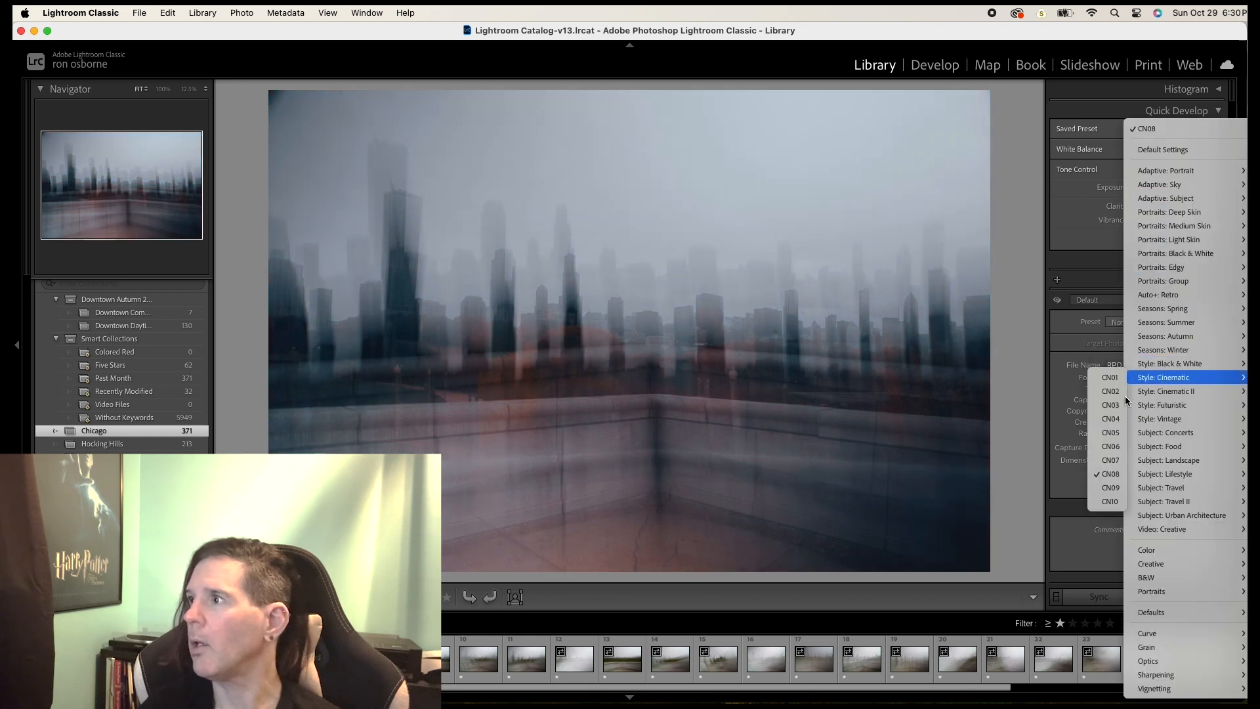
left_click(1109, 488)
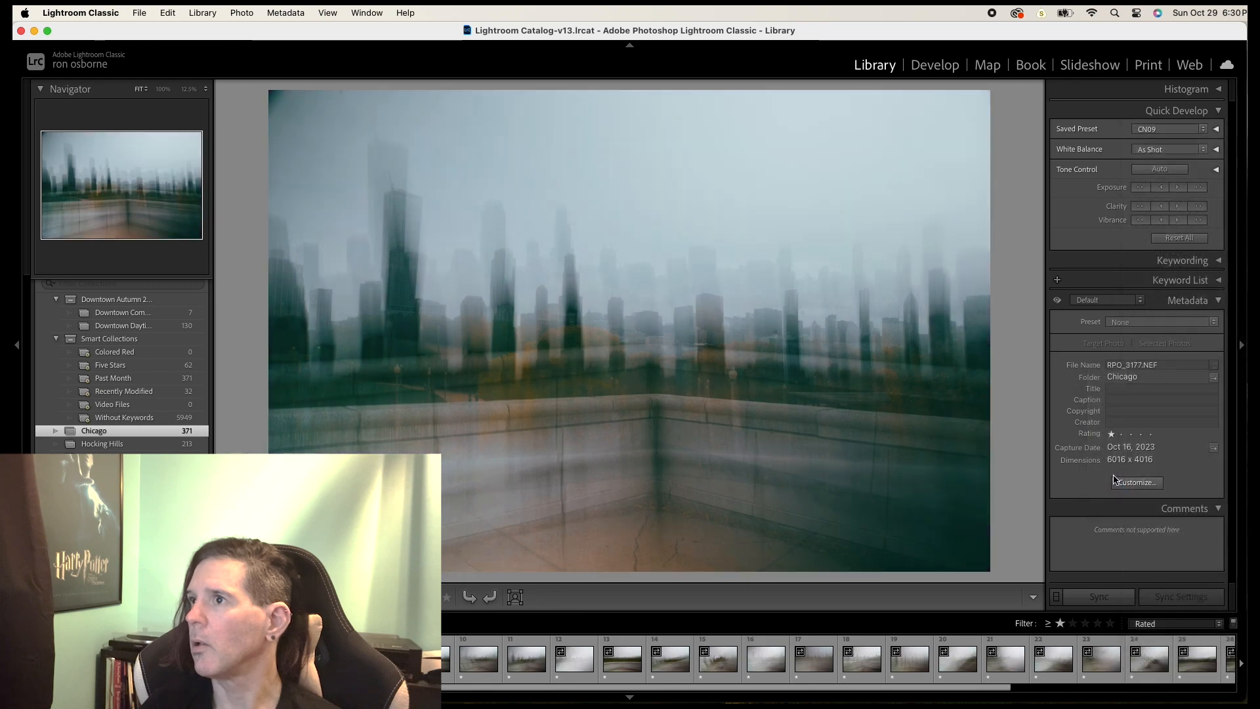
left_click(1174, 132)
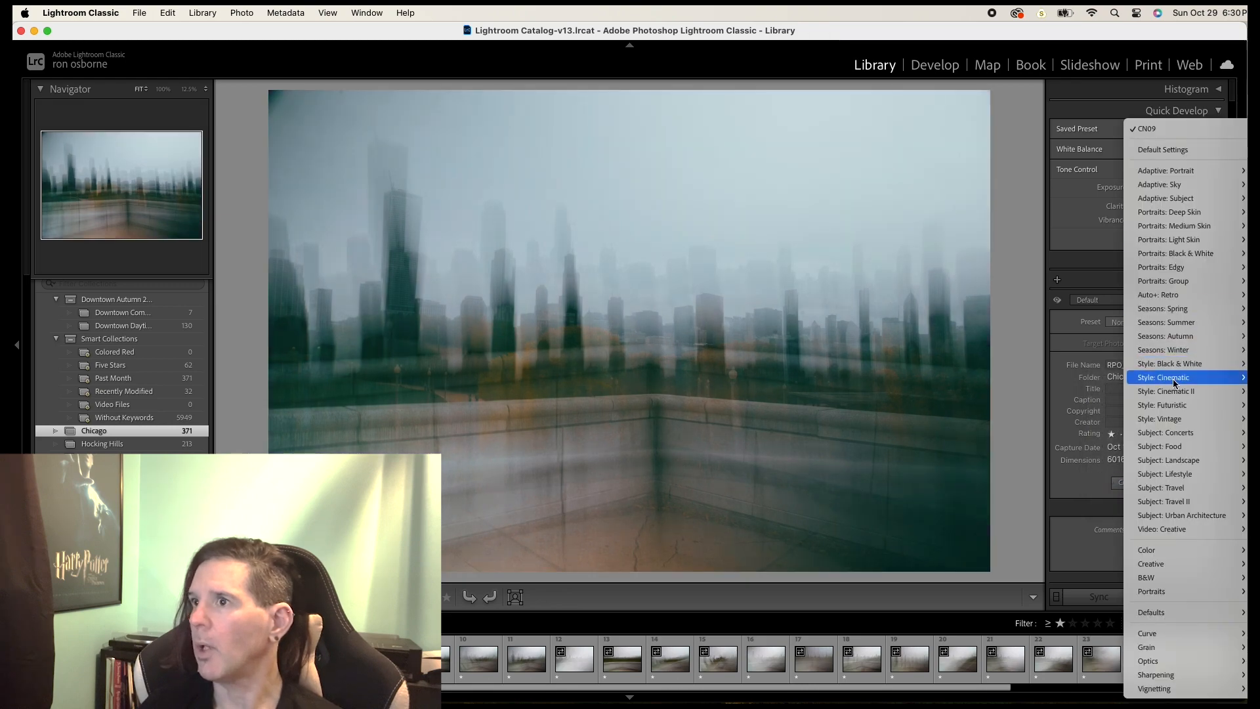
mouse_move(1149, 381)
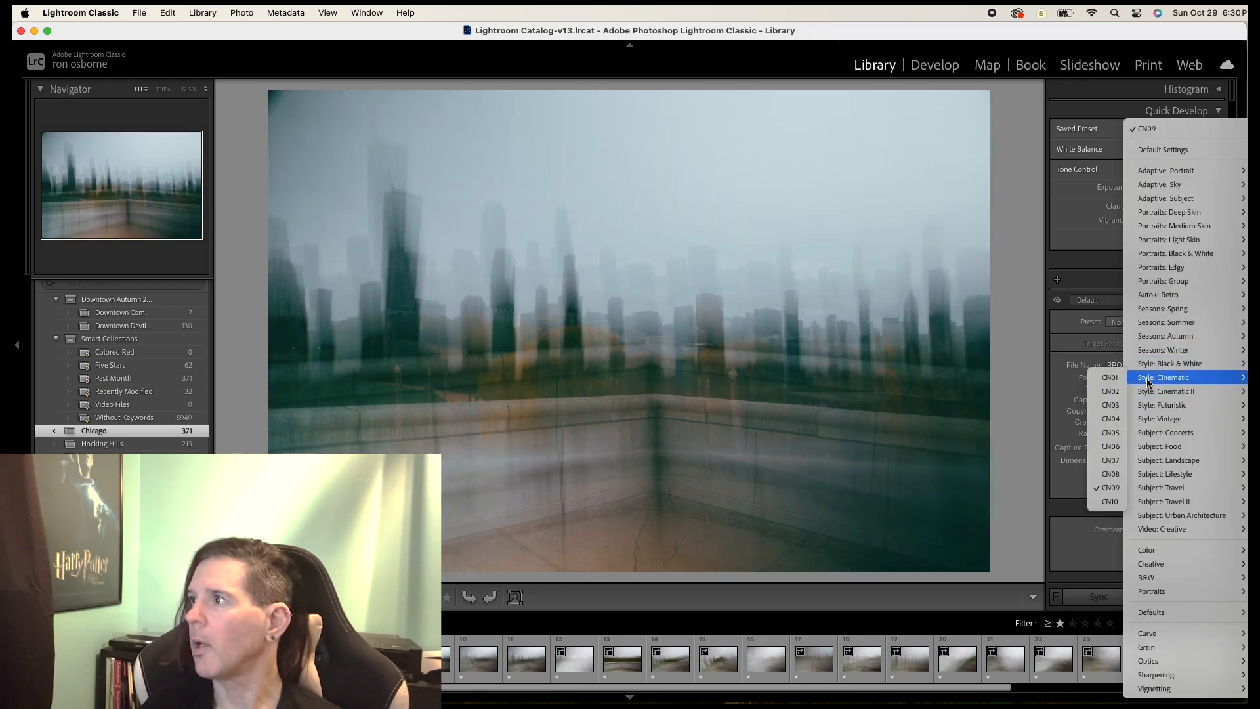
left_click(1109, 502)
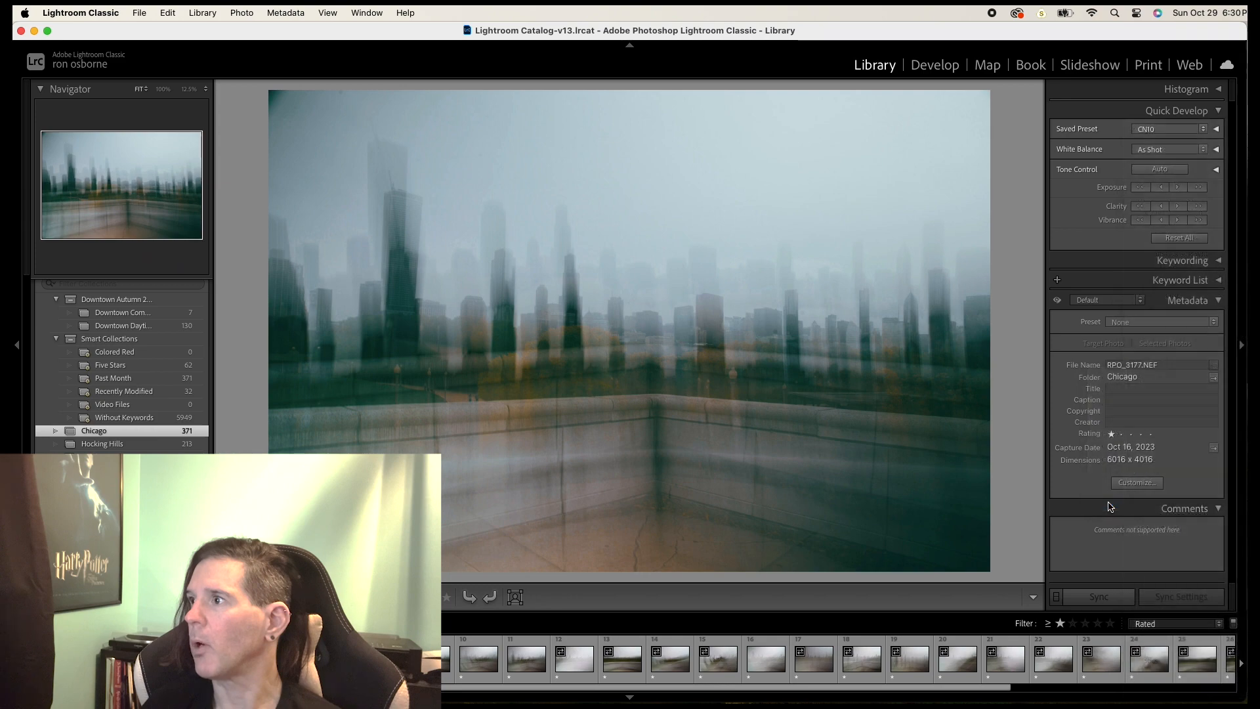
- Try the Style: Cinematic II presets CN11 and CN12 in turn on RPO_3177.NEF
left_click(1148, 131)
mouse_move(1161, 391)
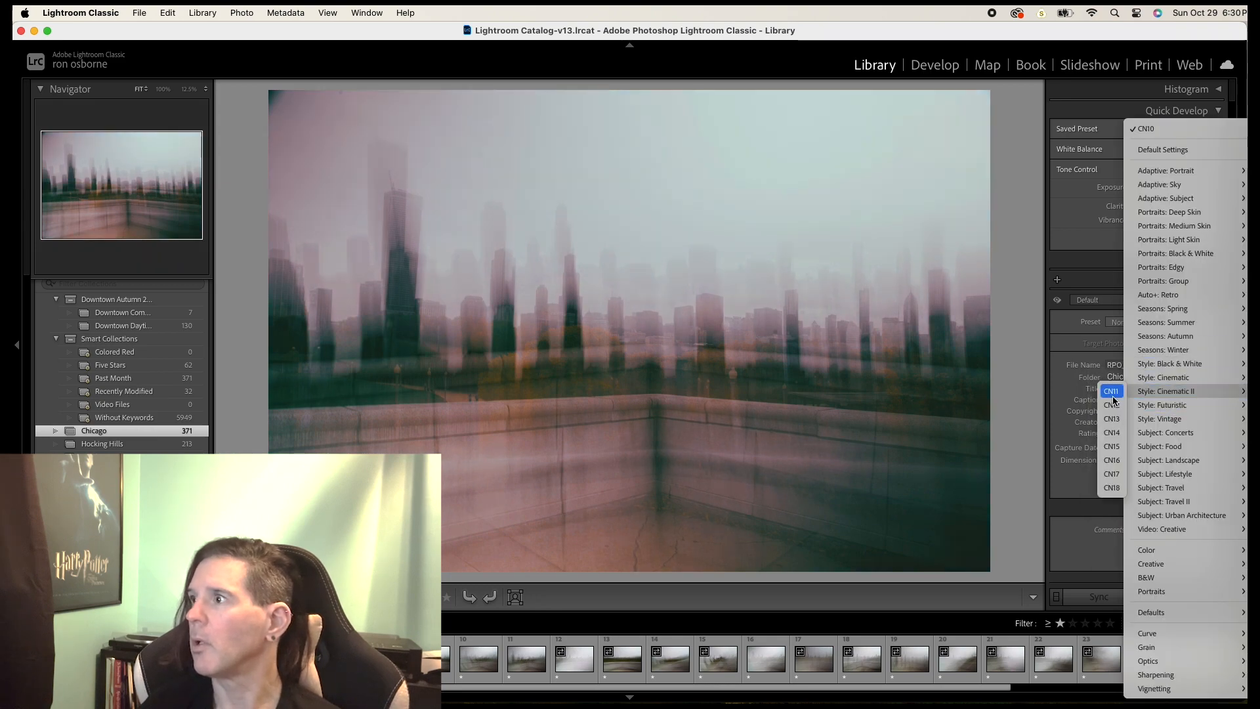
left_click(1111, 394)
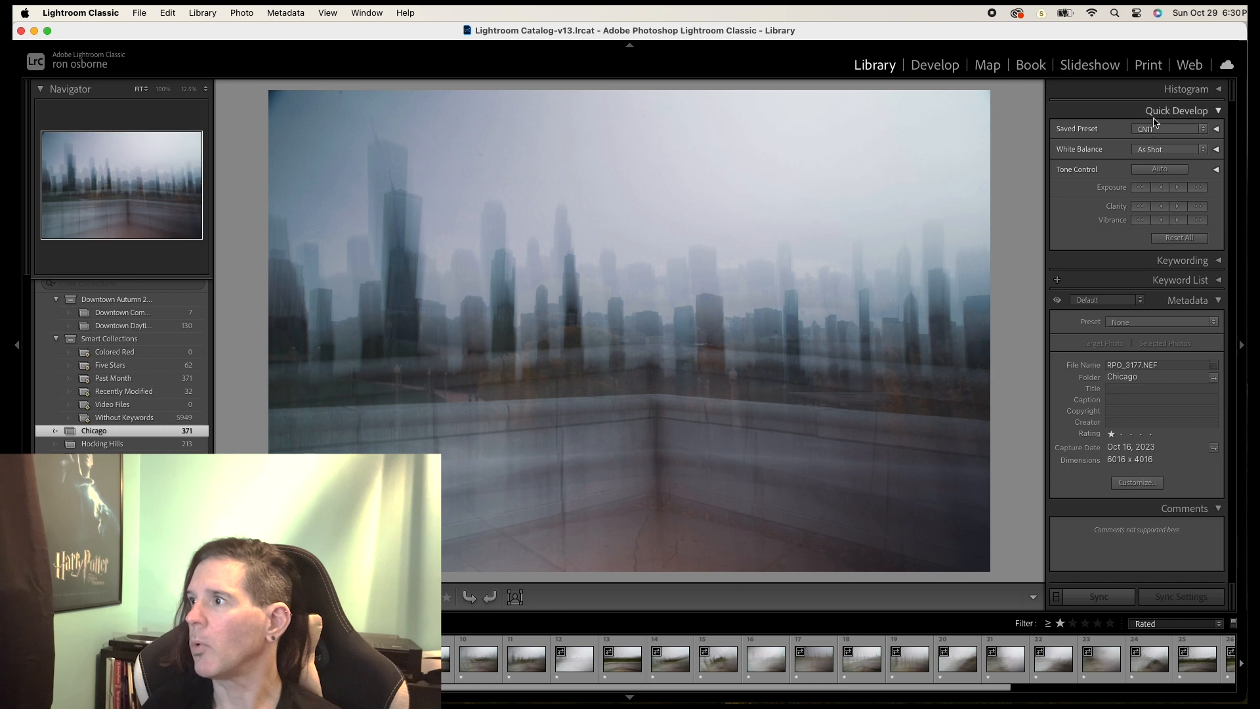
left_click(1153, 131)
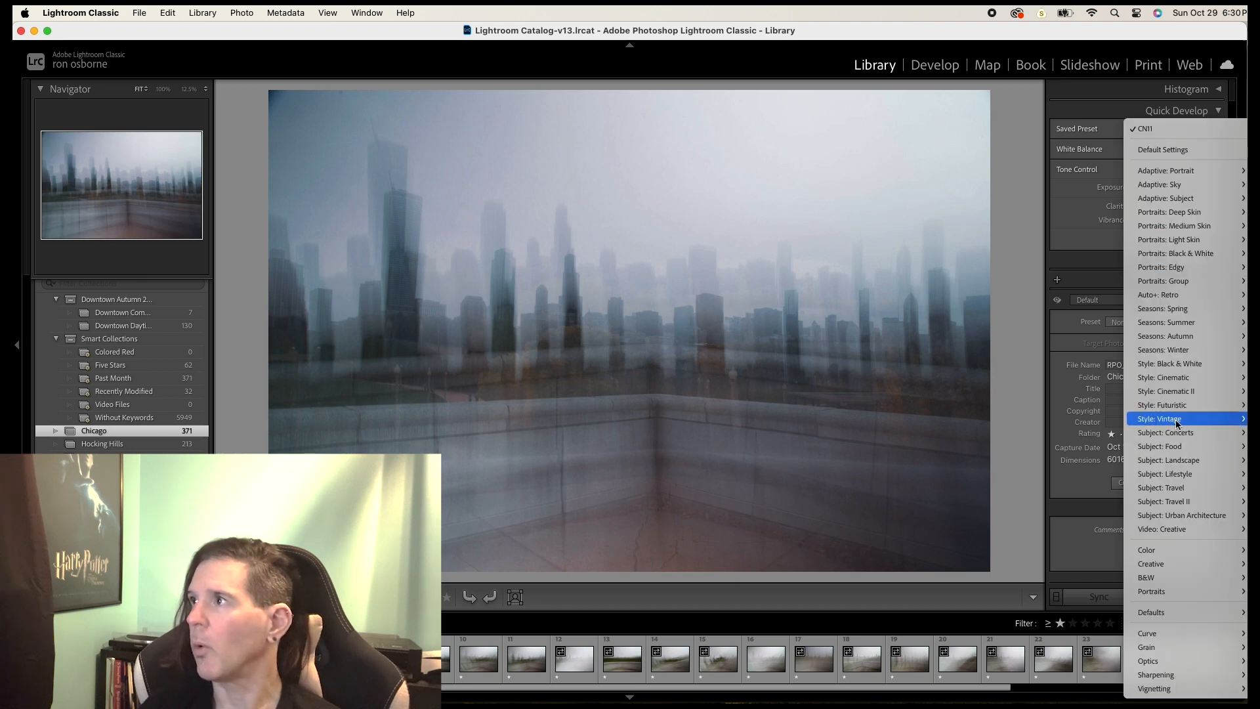
mouse_move(1174, 399)
left_click(1111, 406)
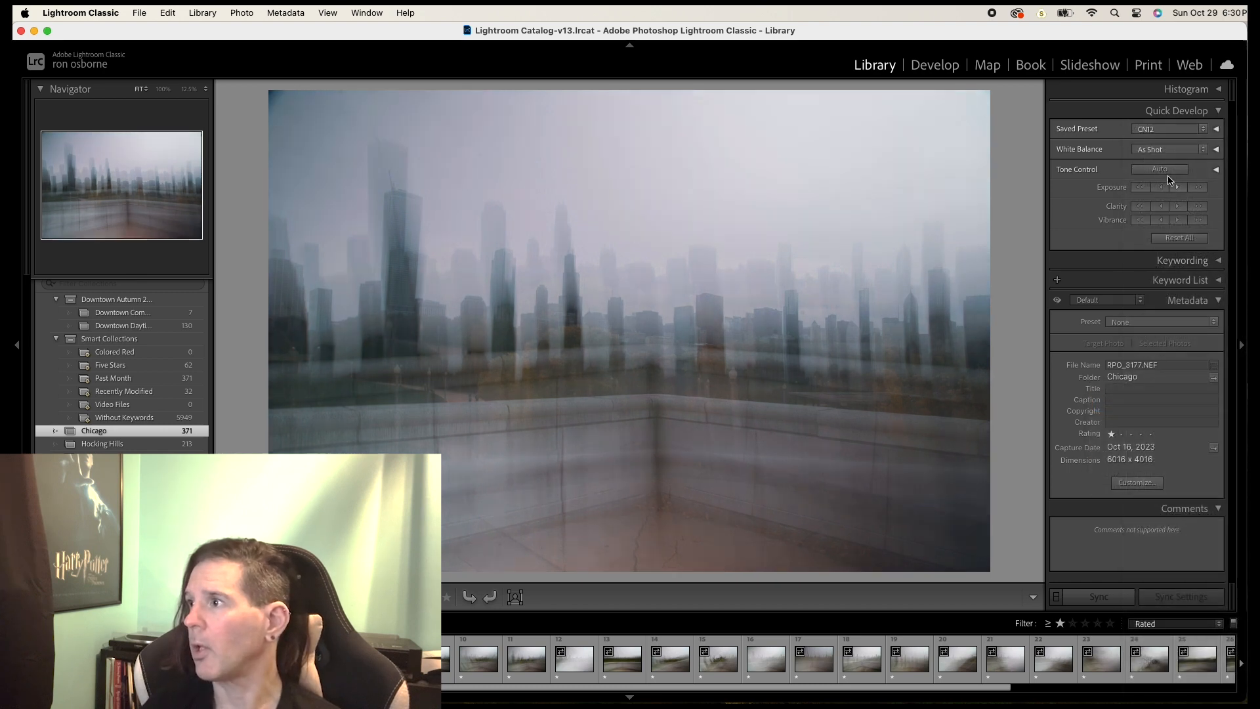
- Try the Style: Cinematic II preset CN13 on RPO_3177.NEF, and replace it with CN14
left_click(1160, 131)
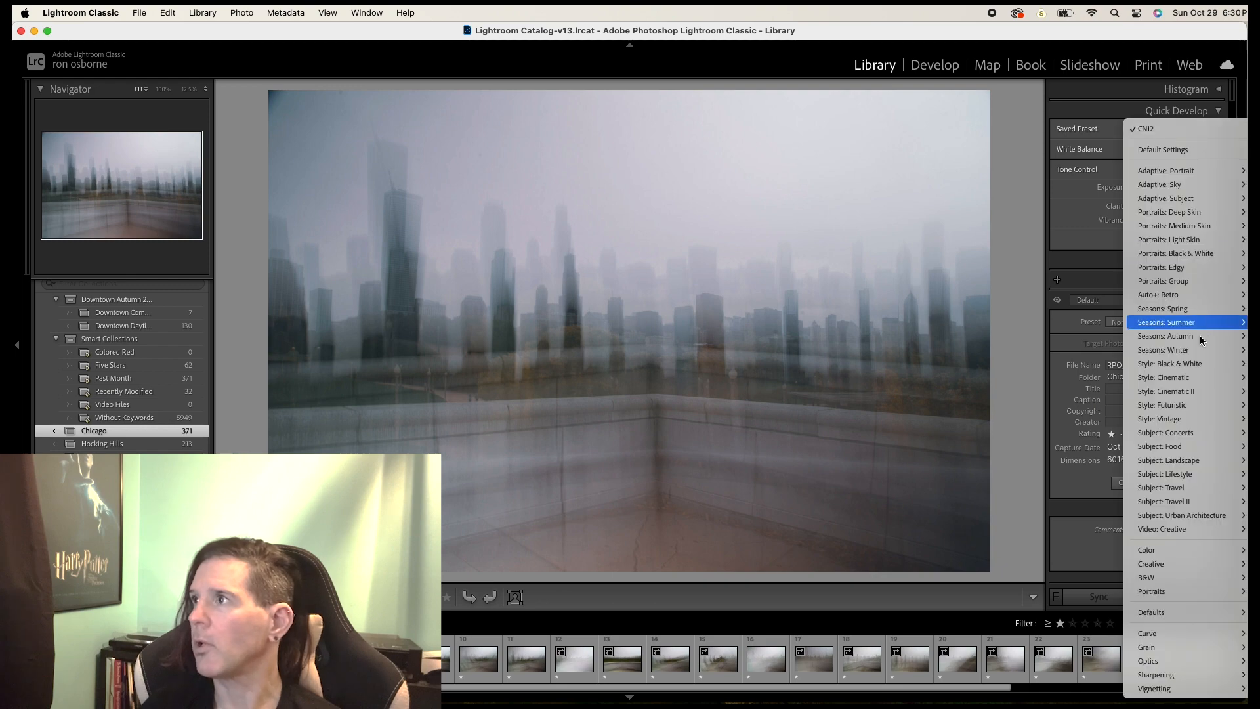
mouse_move(1189, 394)
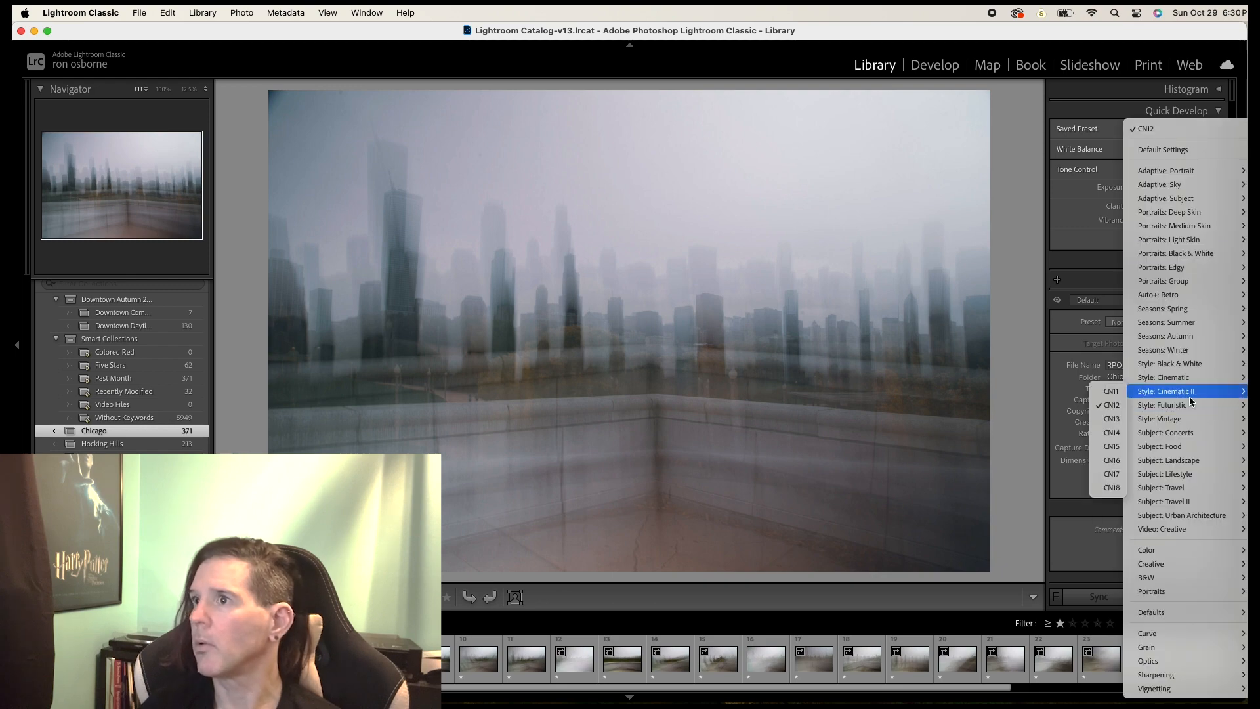
left_click(1111, 419)
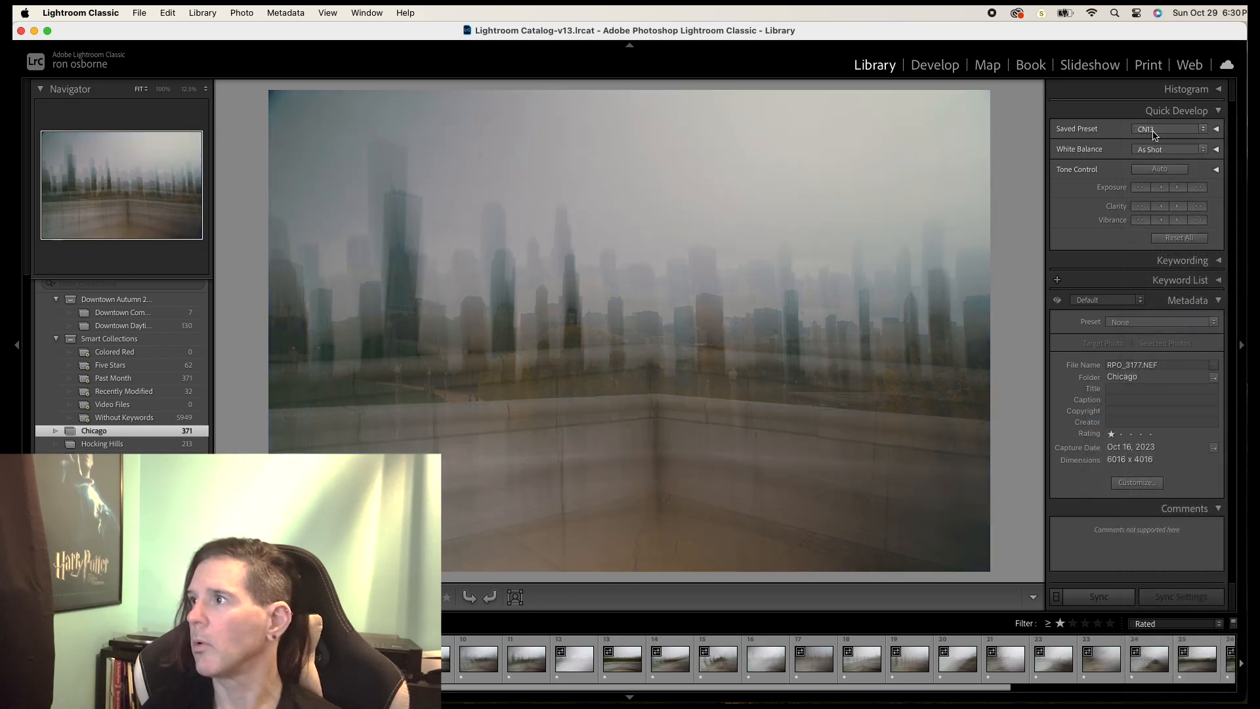
left_click(1155, 131)
mouse_move(1181, 391)
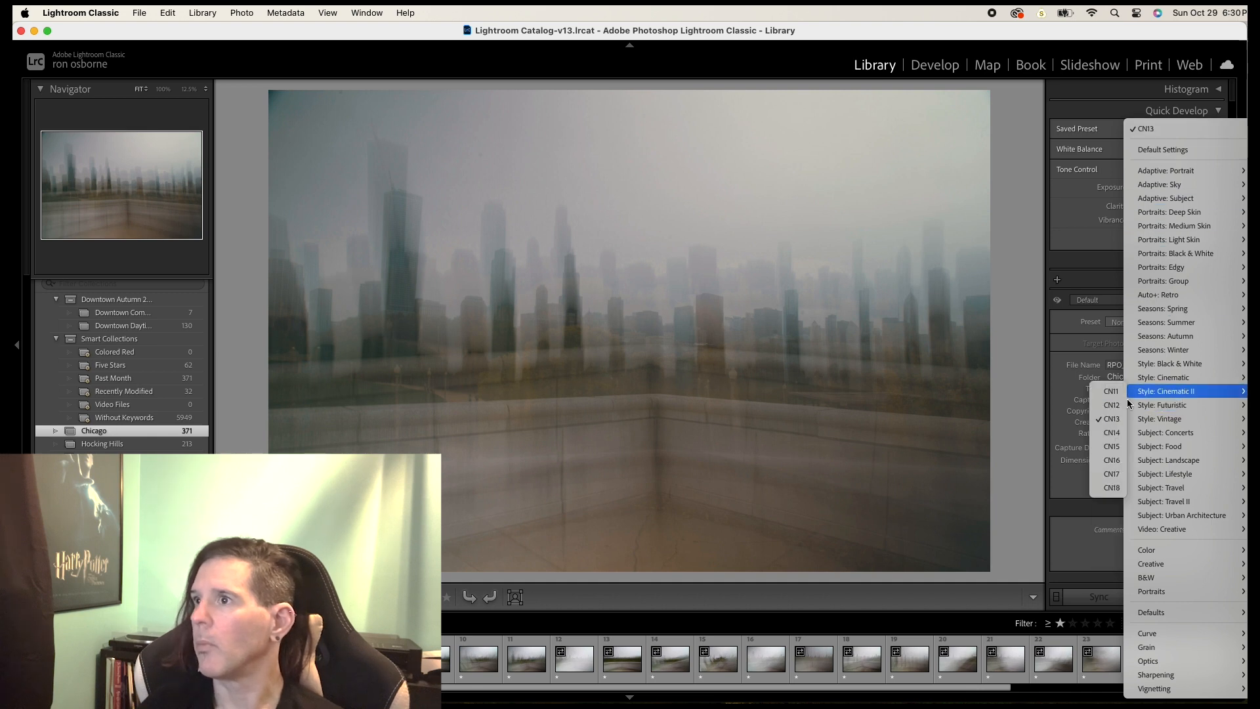
left_click(1112, 433)
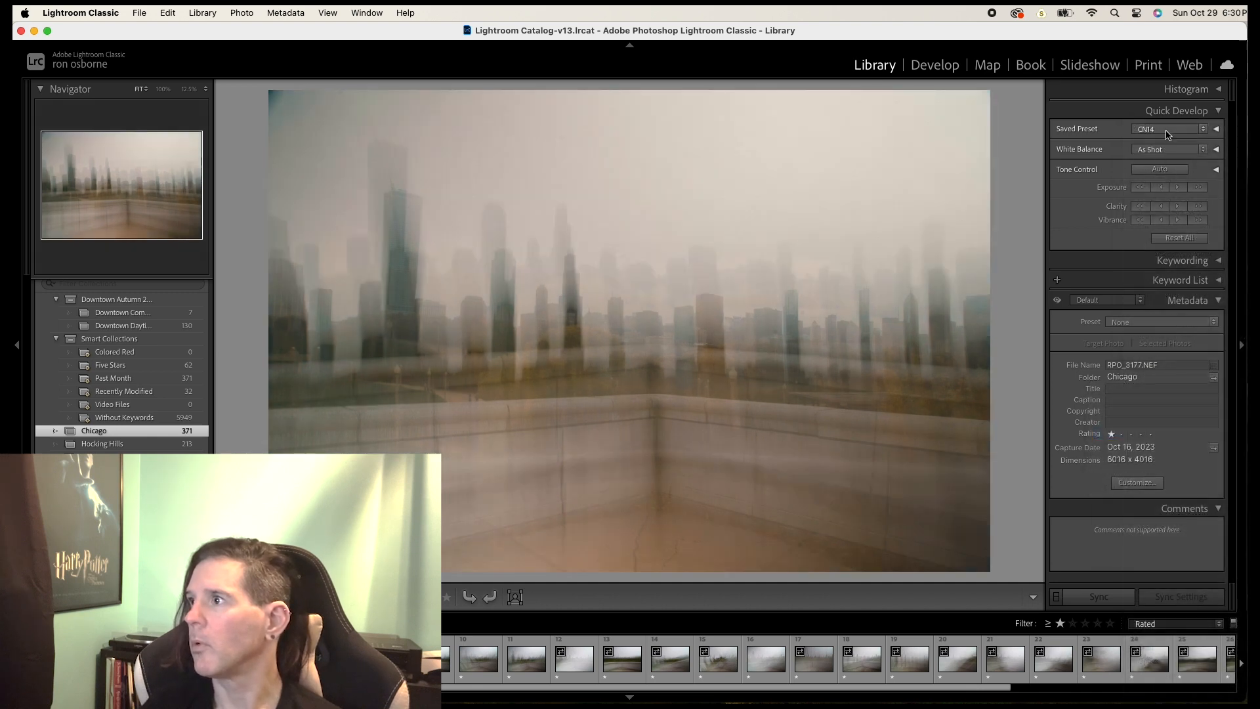
- Try the Style: Cinematic II presets CN15 and CN16 in turn on RPO_3177.NEF
left_click(1167, 135)
mouse_move(1175, 392)
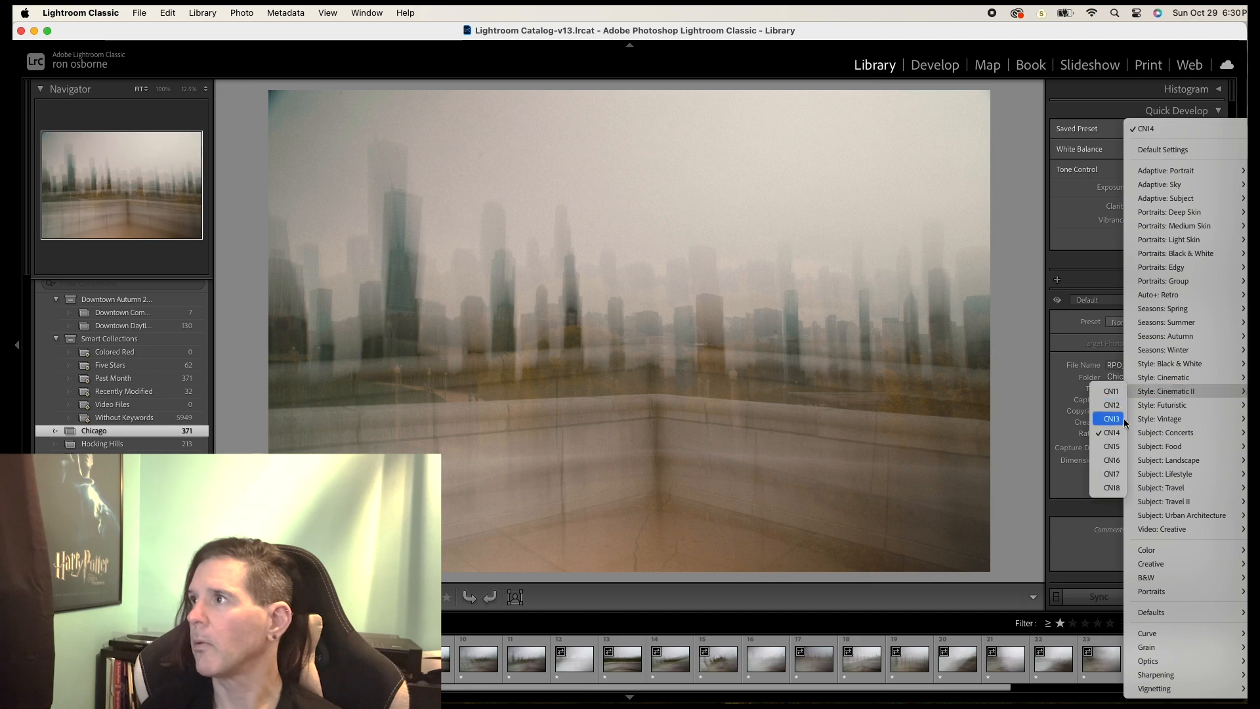
left_click(1116, 447)
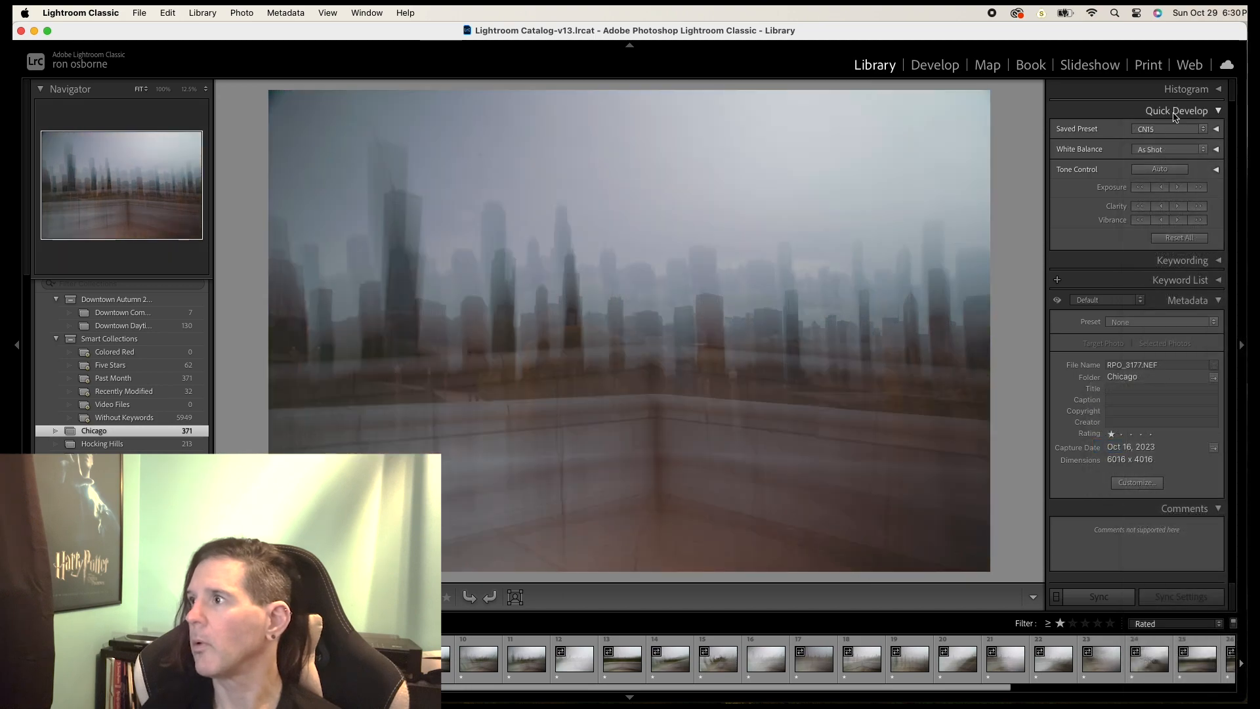
left_click(1164, 134)
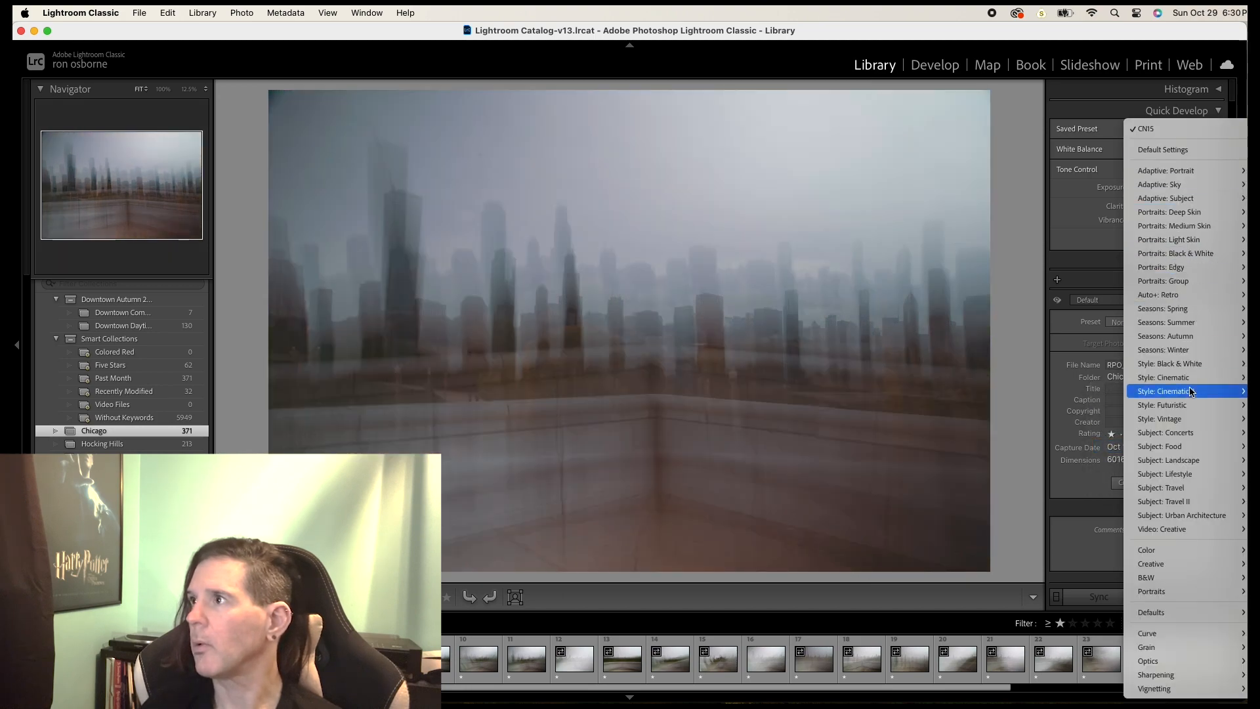
mouse_move(1186, 401)
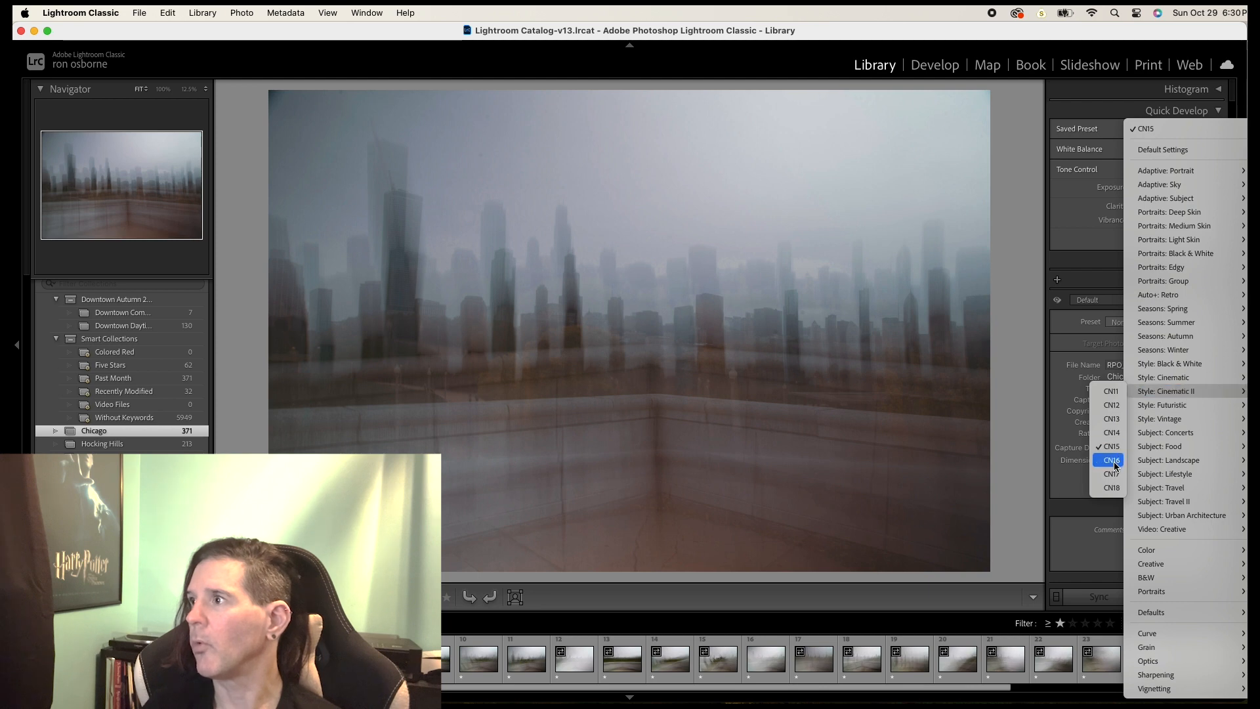
left_click(1112, 460)
- Try the Style: Cinematic II presets CN17 and CN18 in turn on RPO_3177.NEF
left_click(1165, 134)
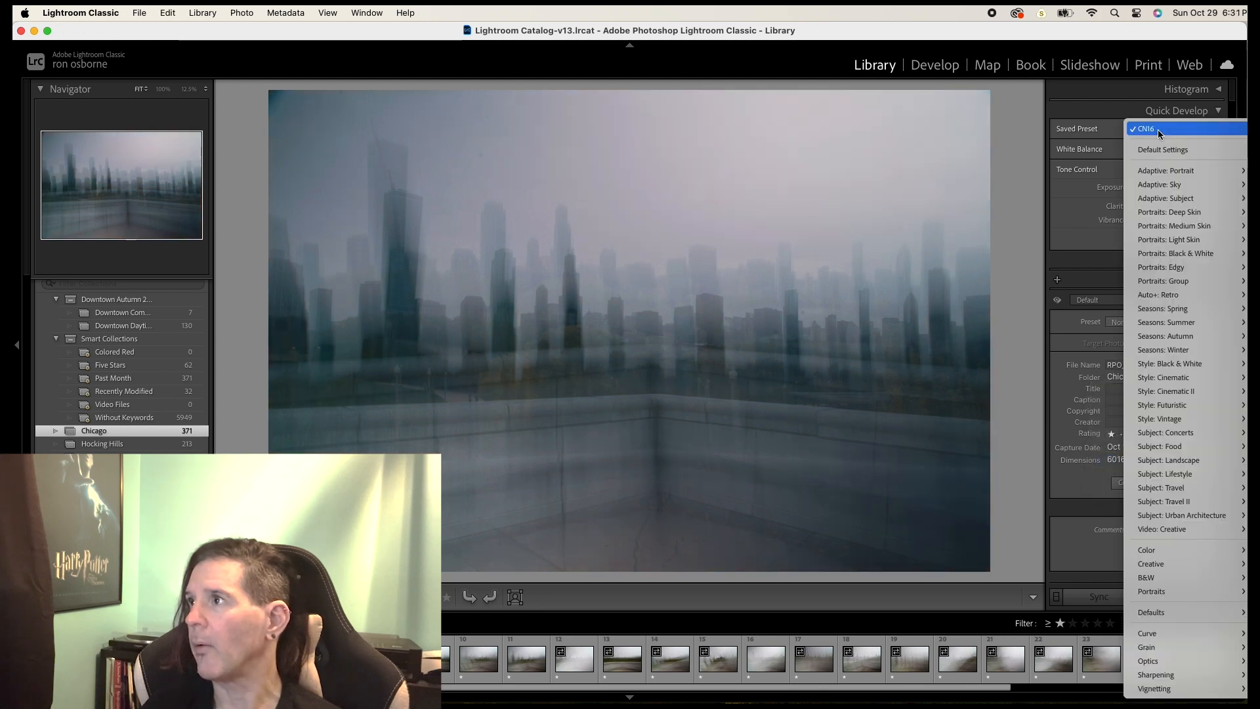
mouse_move(1175, 398)
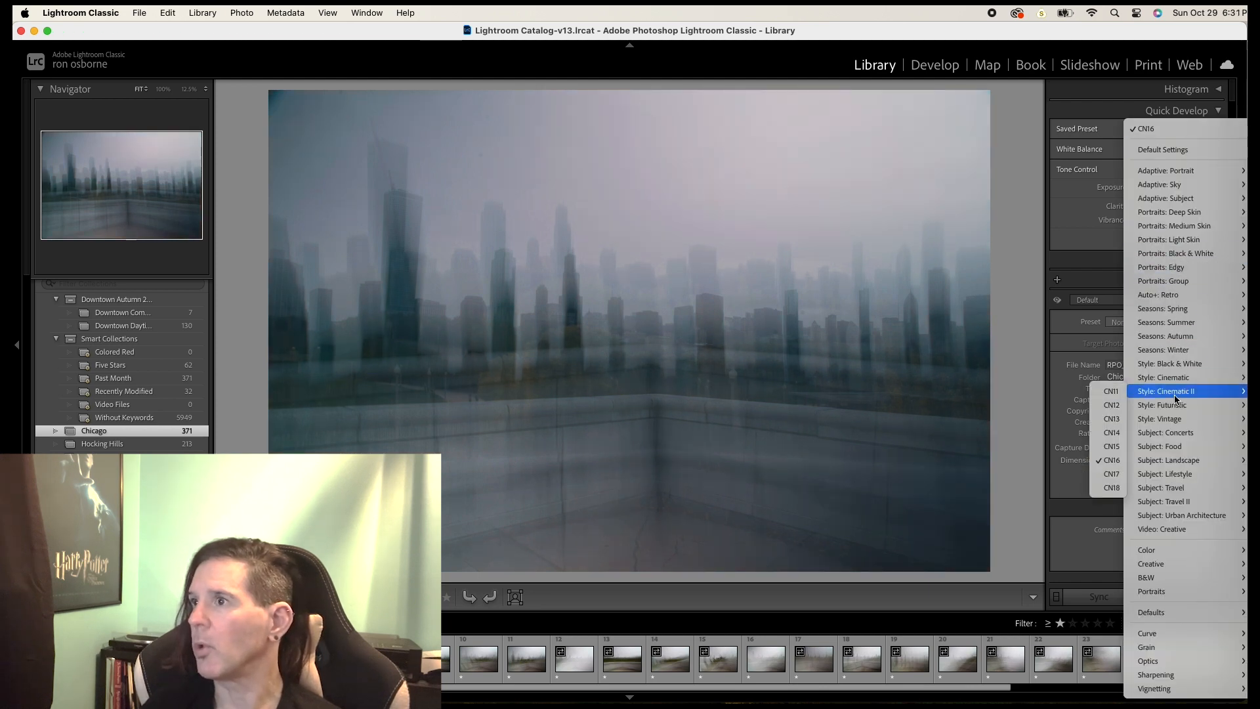
left_click(1112, 474)
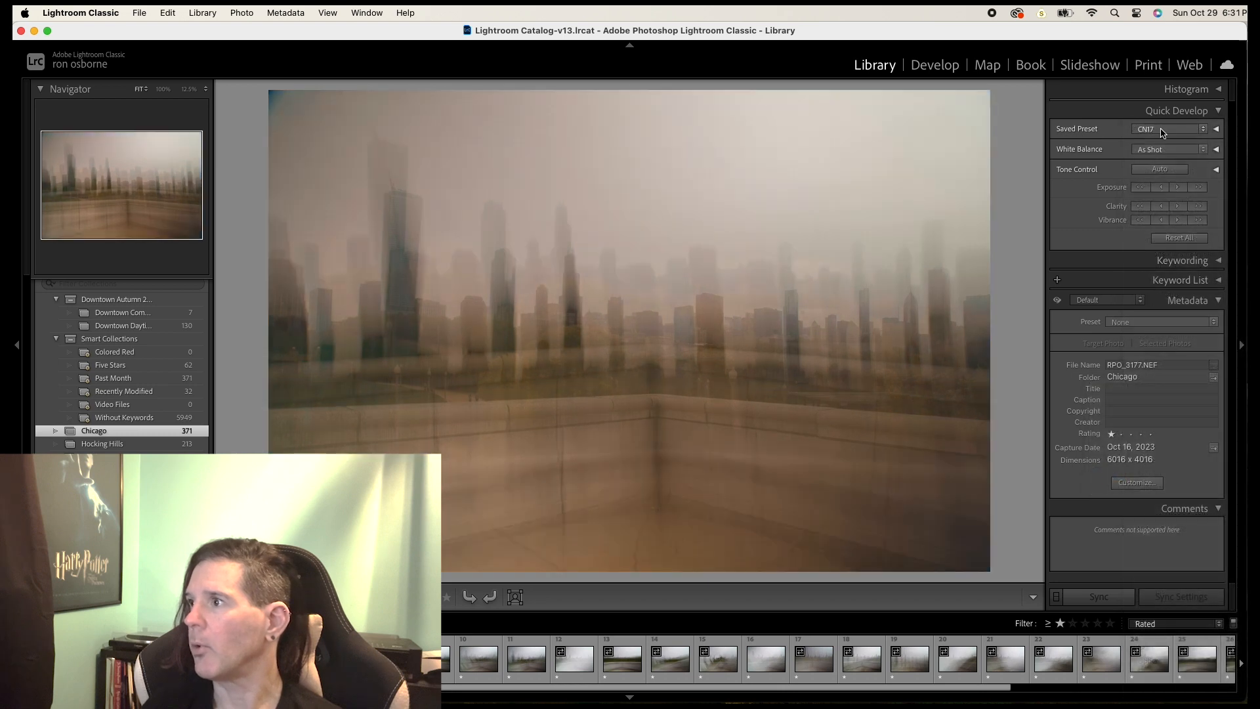
left_click(1161, 131)
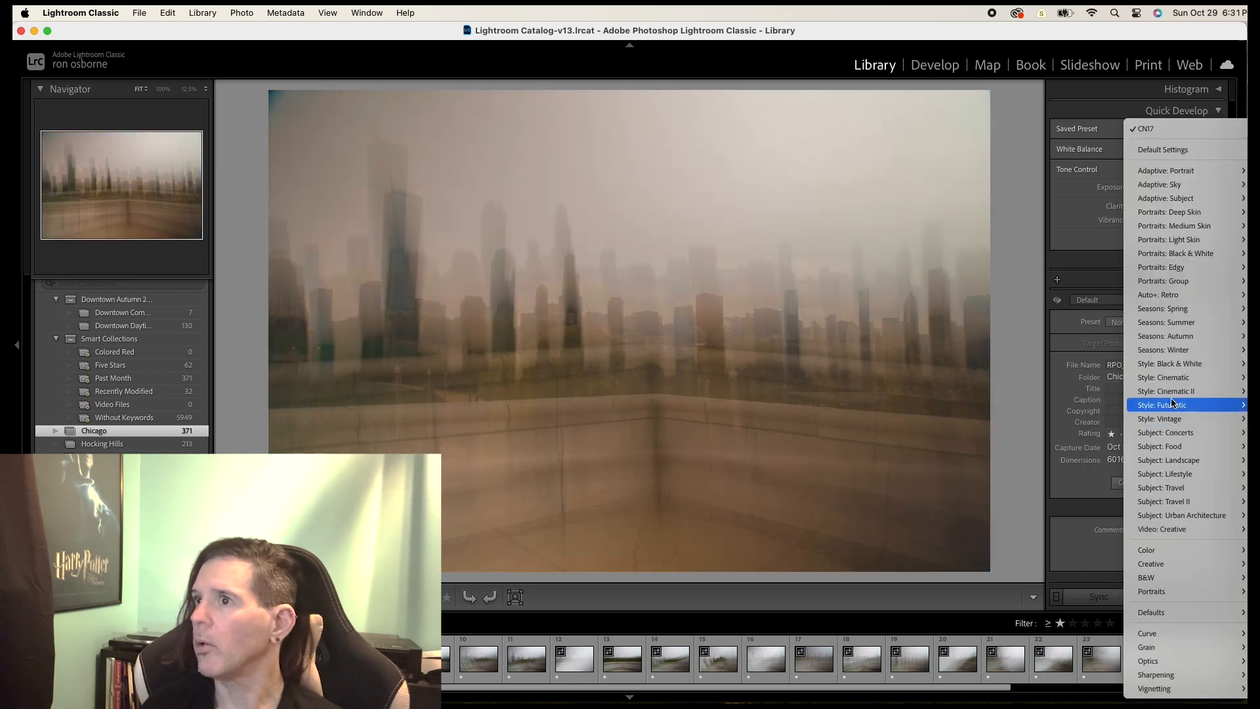
mouse_move(1168, 391)
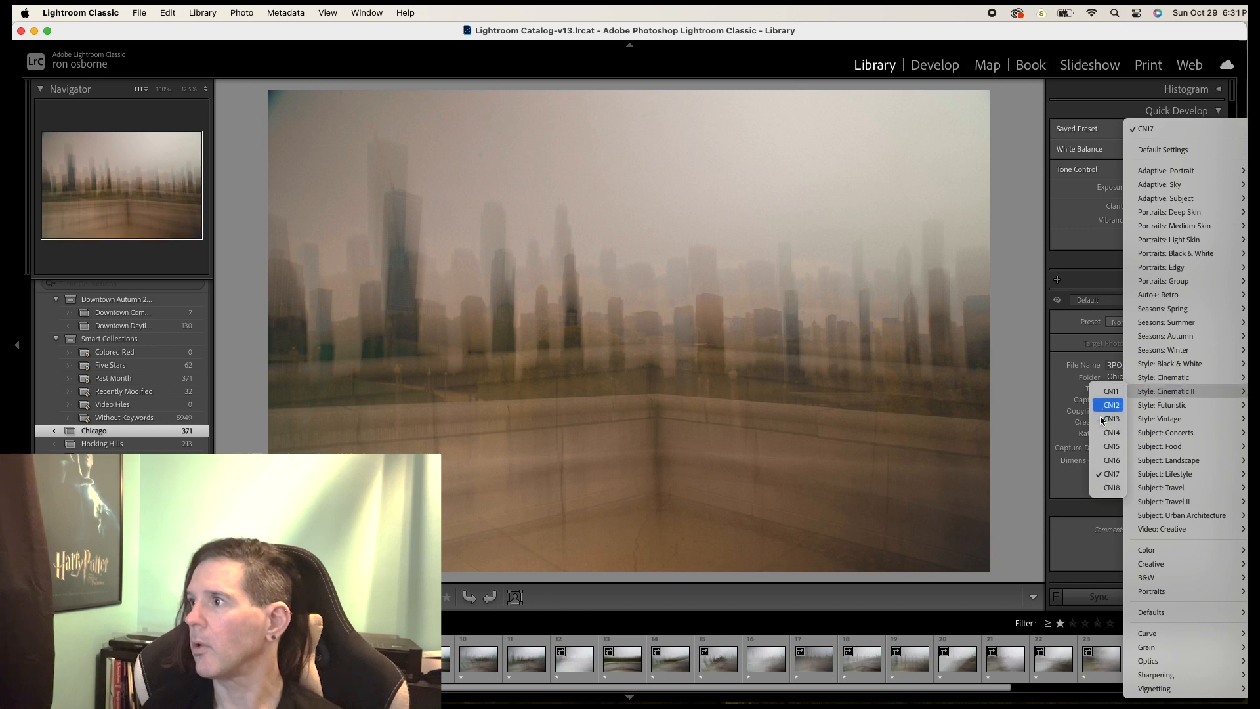
left_click(1109, 487)
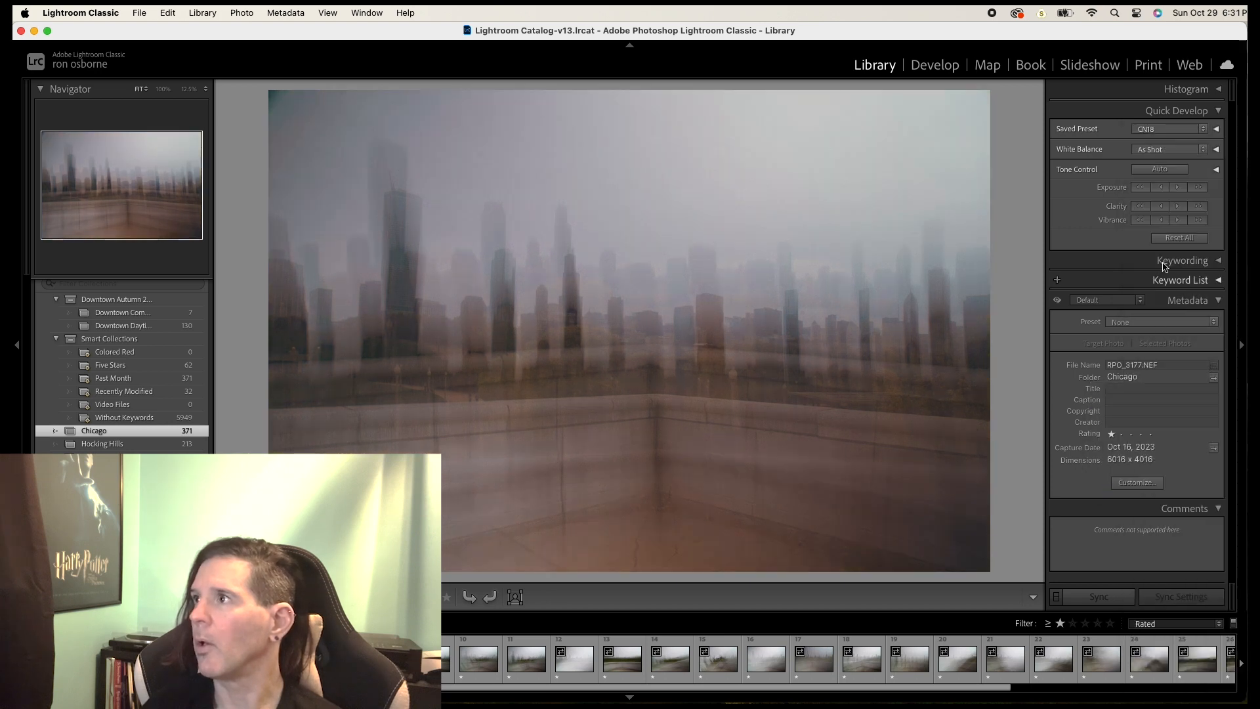
- Apply the Style: Cinematic preset CN01 to RPO_3177.NEF
left_click(1167, 131)
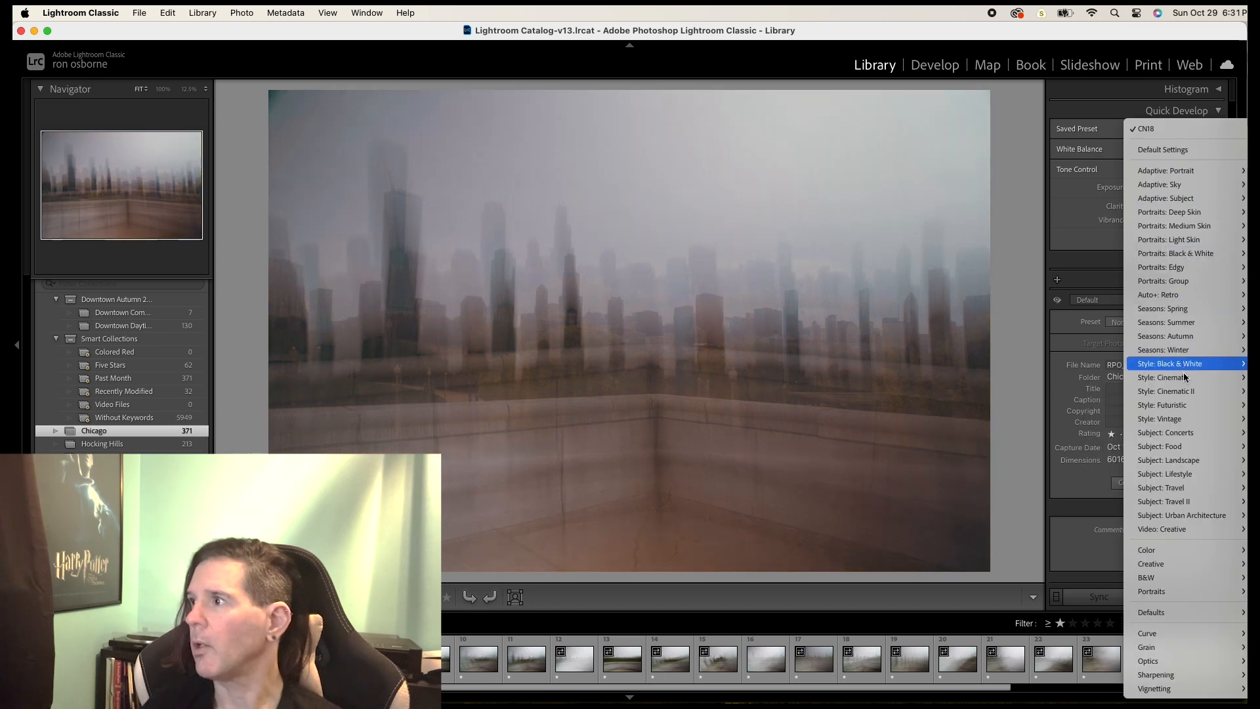
mouse_move(1181, 377)
left_click(1110, 378)
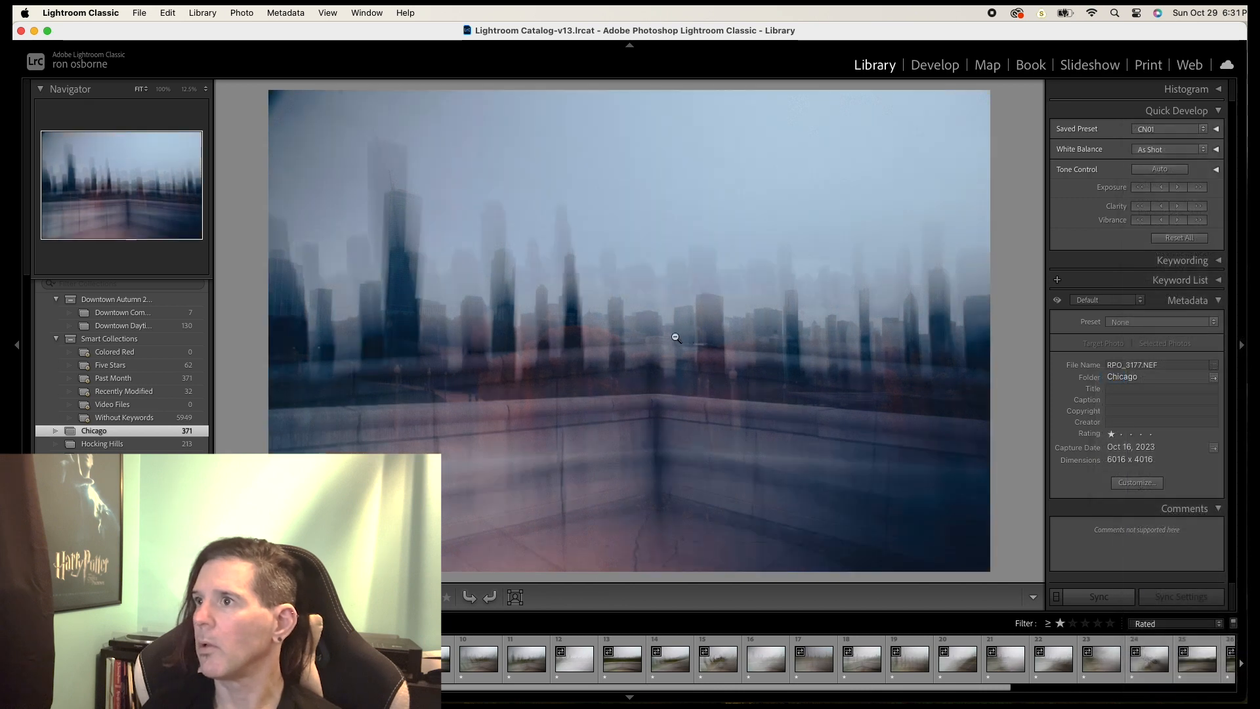
- Bring RPO_3177.NEF into the Develop module and lower its Clarity to -8
left_click(932, 65)
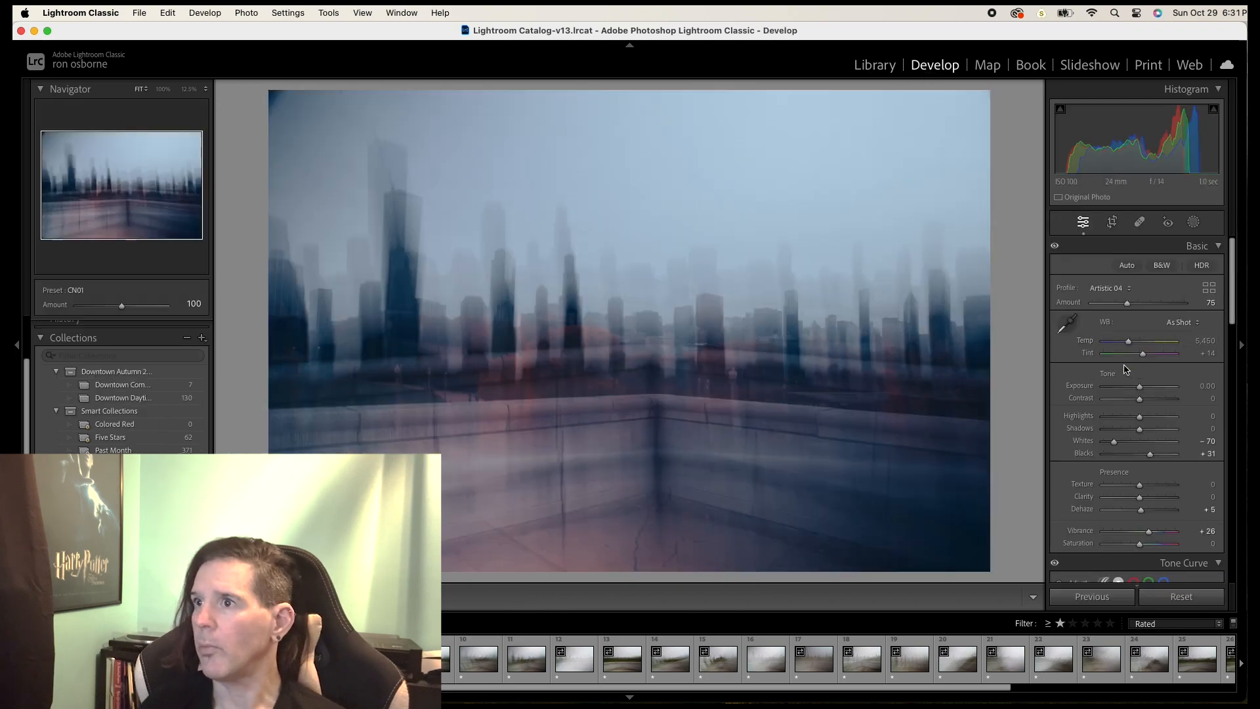
scroll(1129, 379, "down", 2)
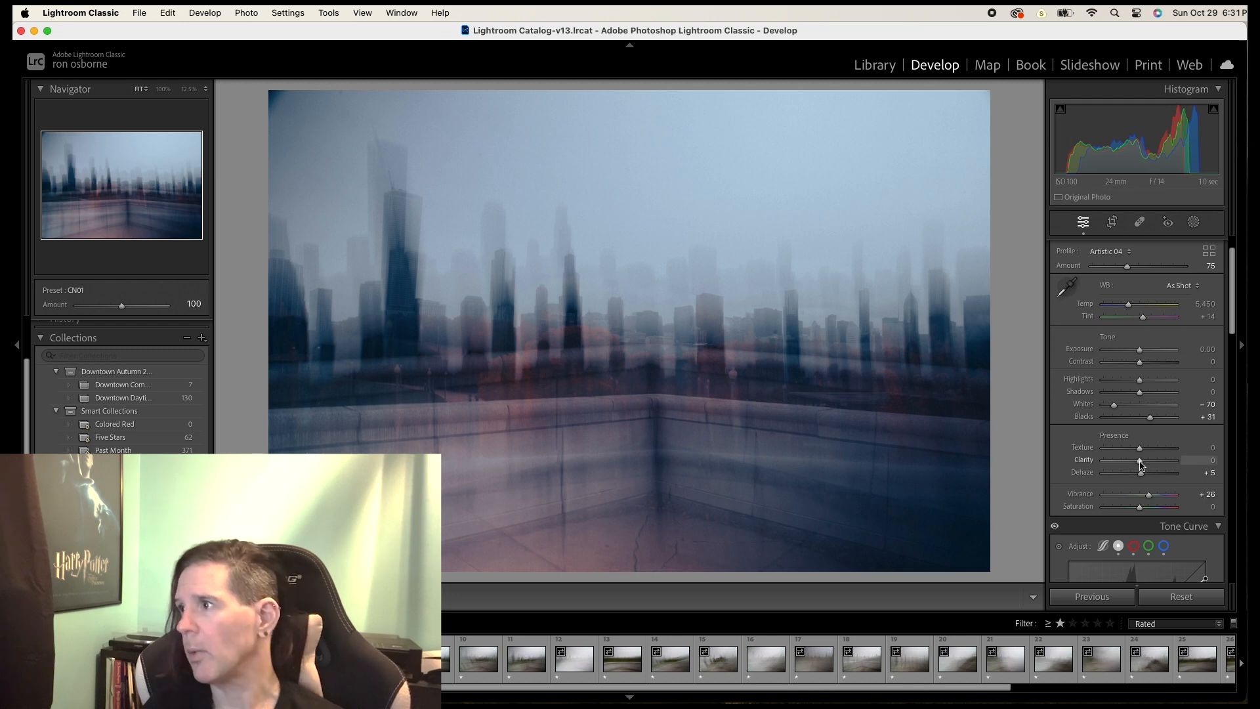
left_click_drag(1138, 464, 1136, 463)
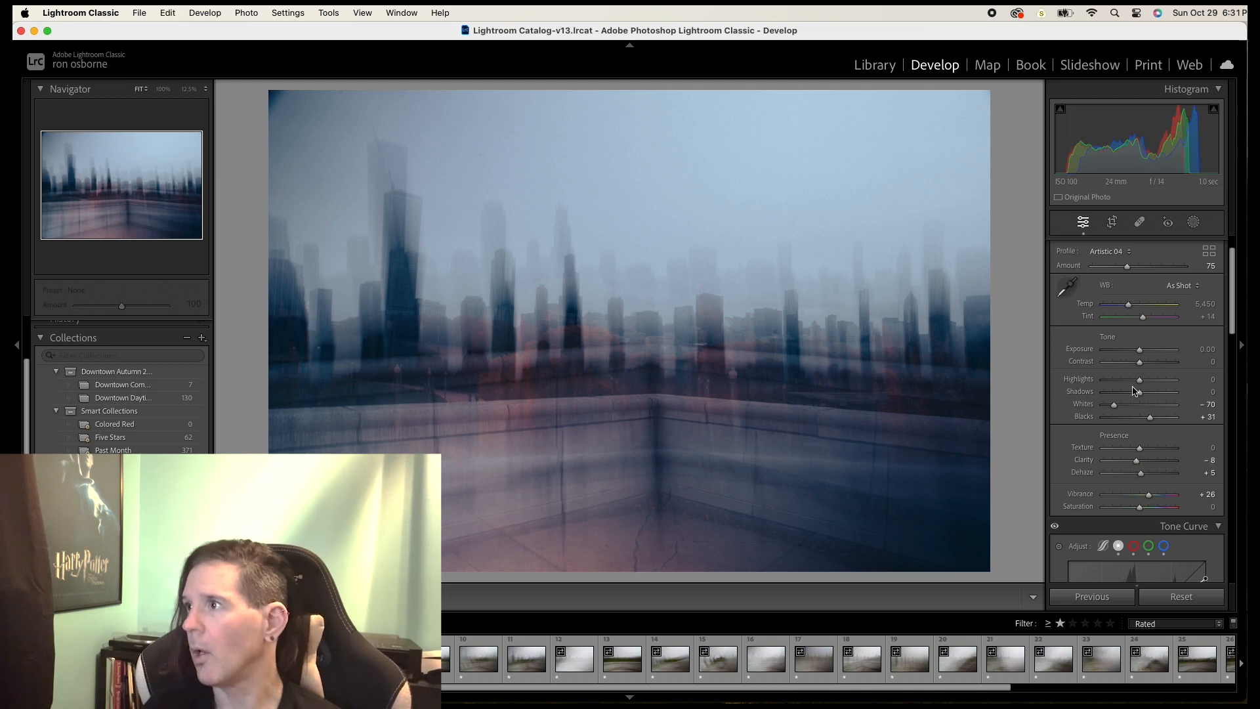
- Turn on Remove Chromatic Aberration and Enable Profile Corrections in the lens corrections for RPO_3177.NEF
scroll(1148, 413, "down", 10)
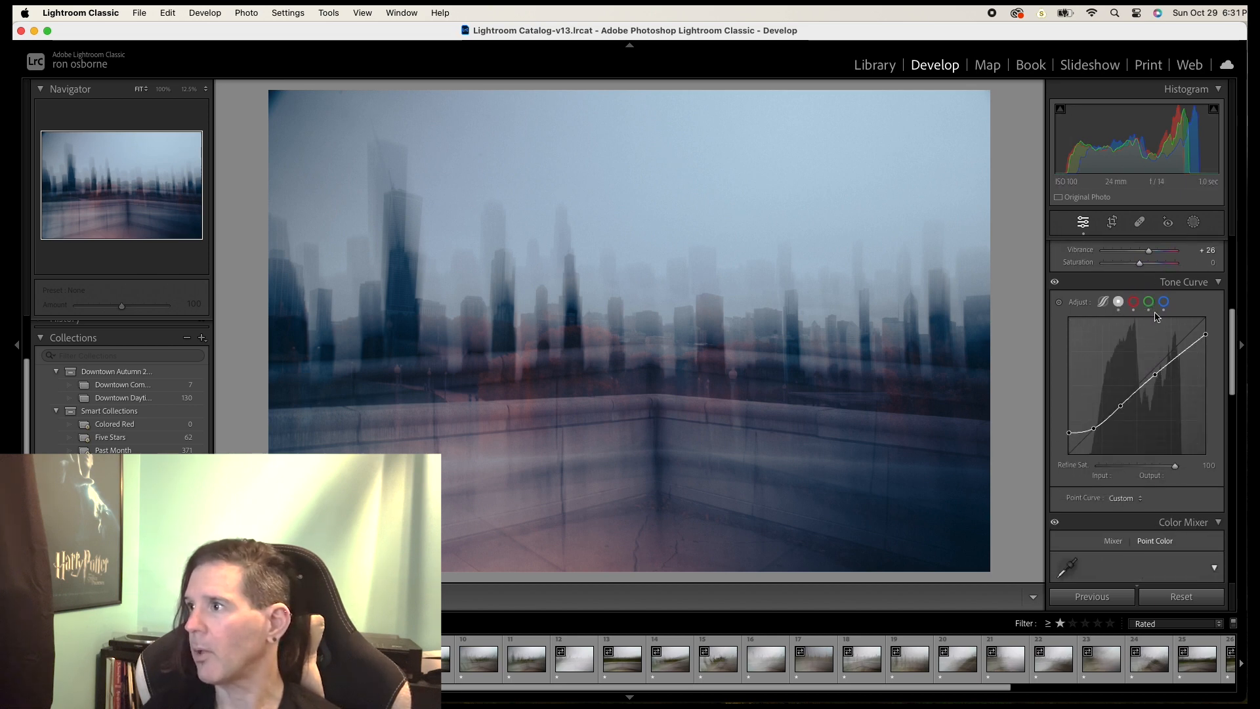
scroll(1142, 460, "down", 12)
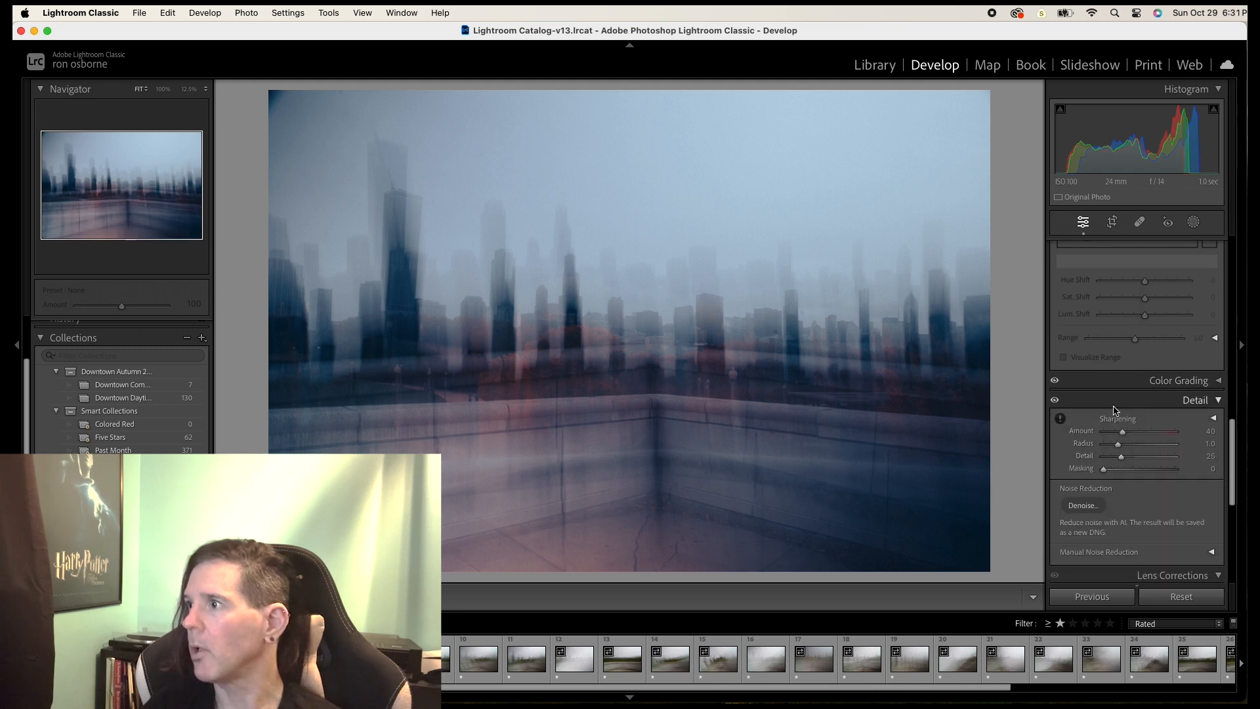
scroll(1111, 415, "down", 2)
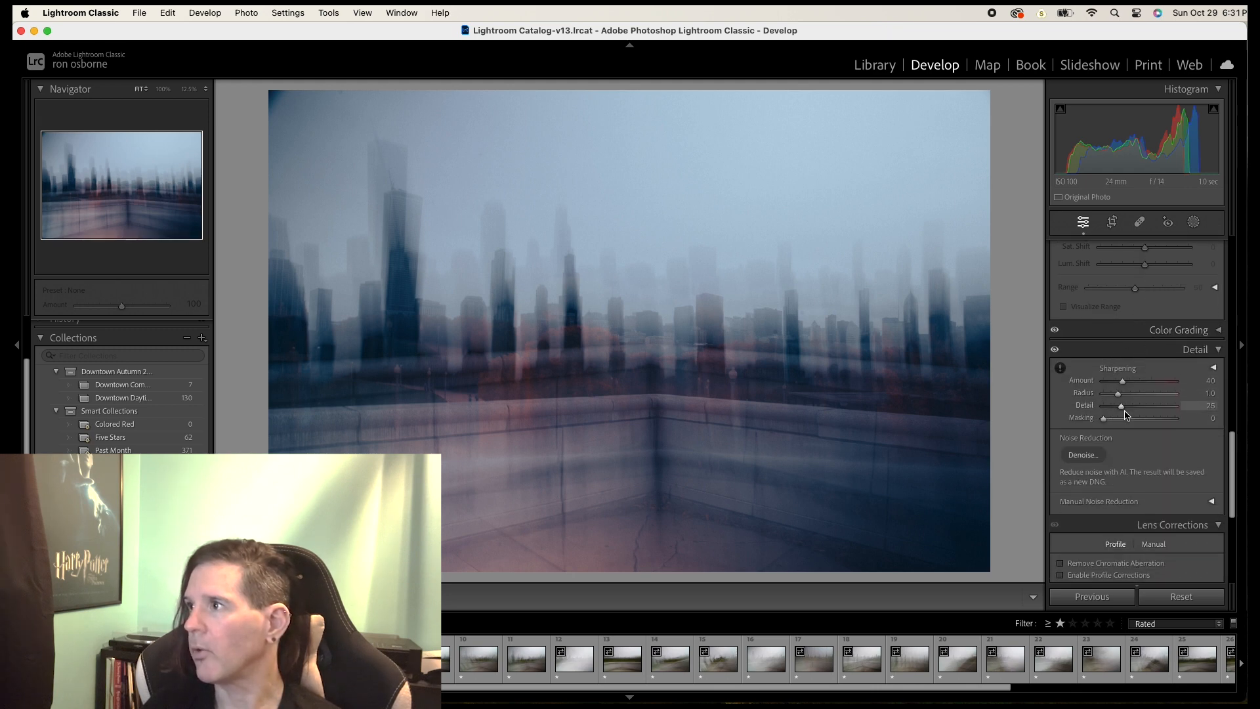
scroll(1129, 427, "down", 4)
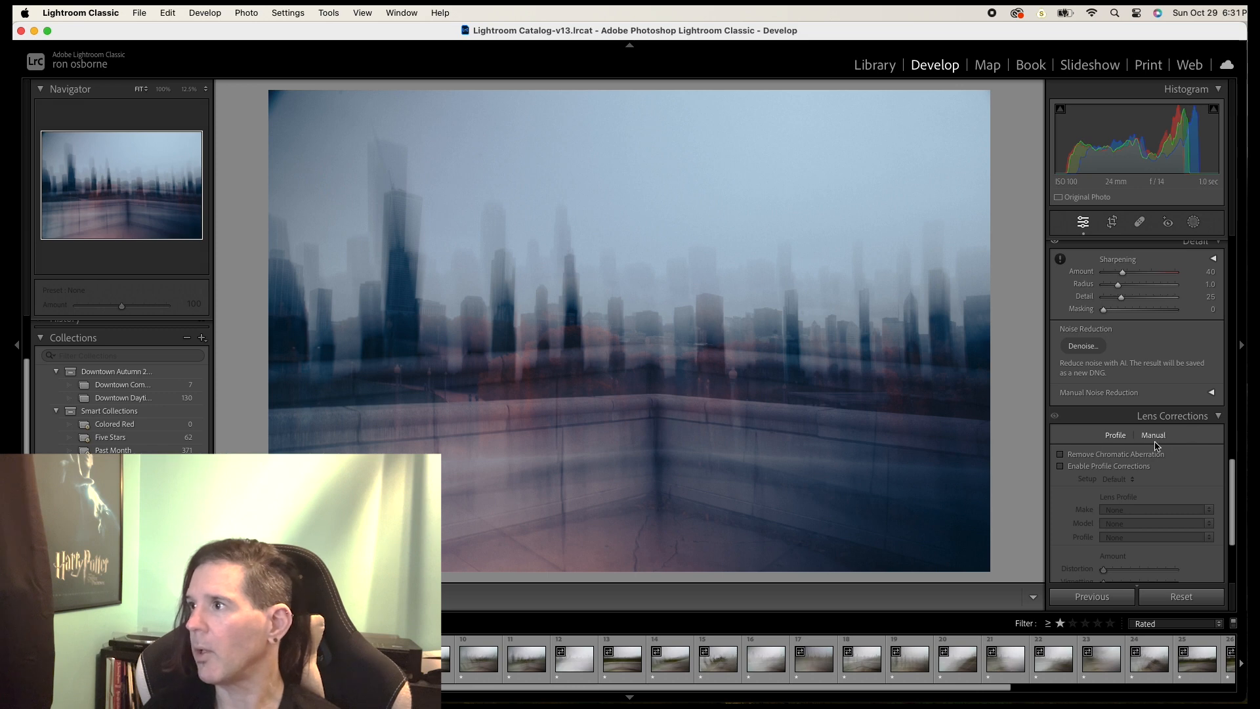
left_click(1083, 468)
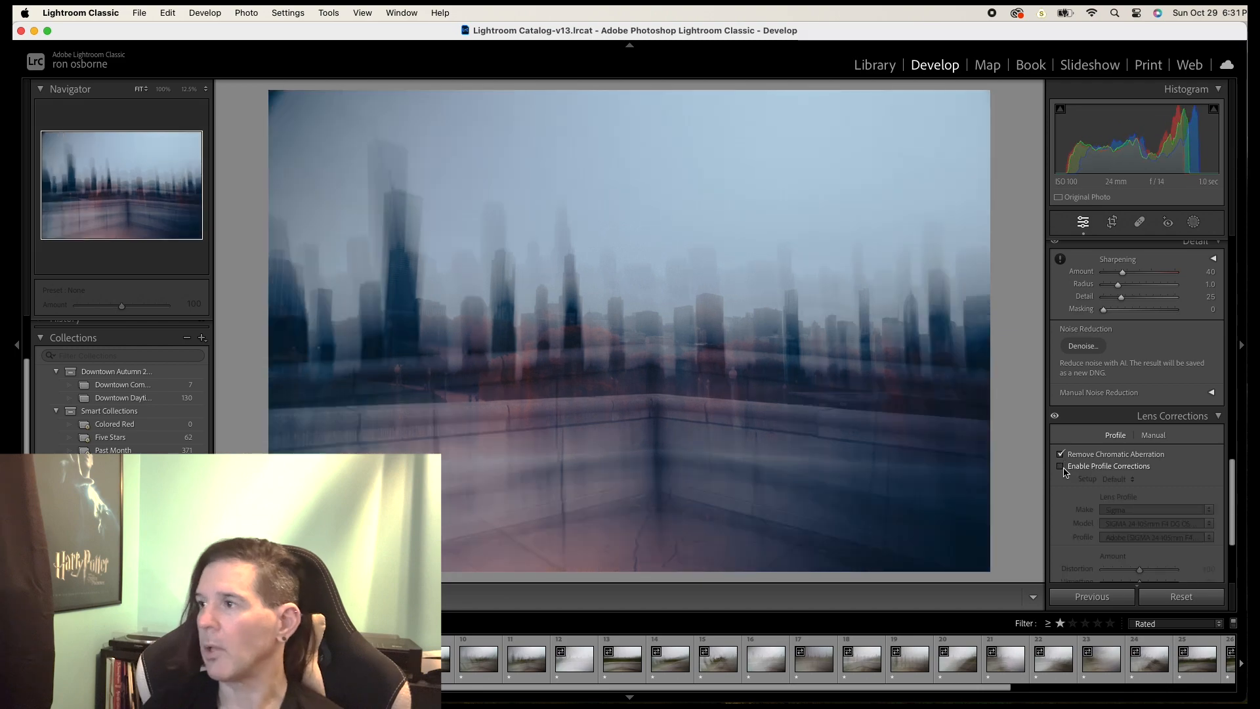
left_click(1063, 470)
left_click(1063, 469)
left_click(1064, 470)
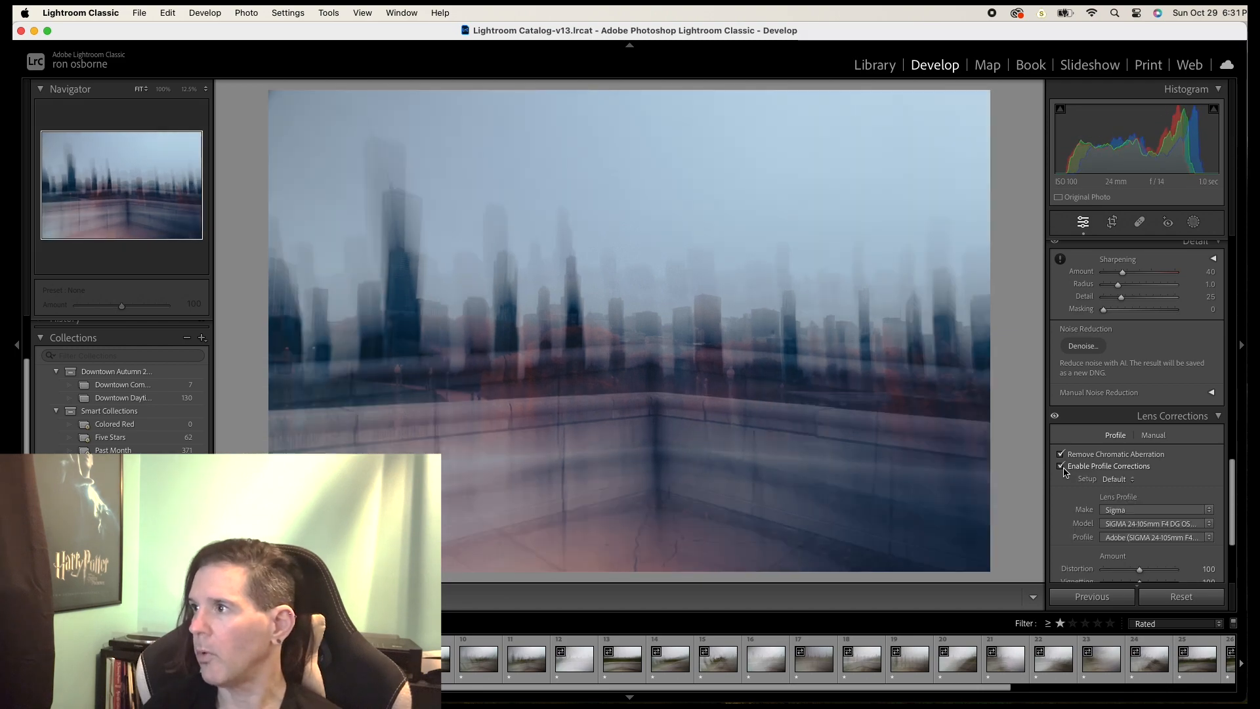
scroll(1162, 490, "down", 5)
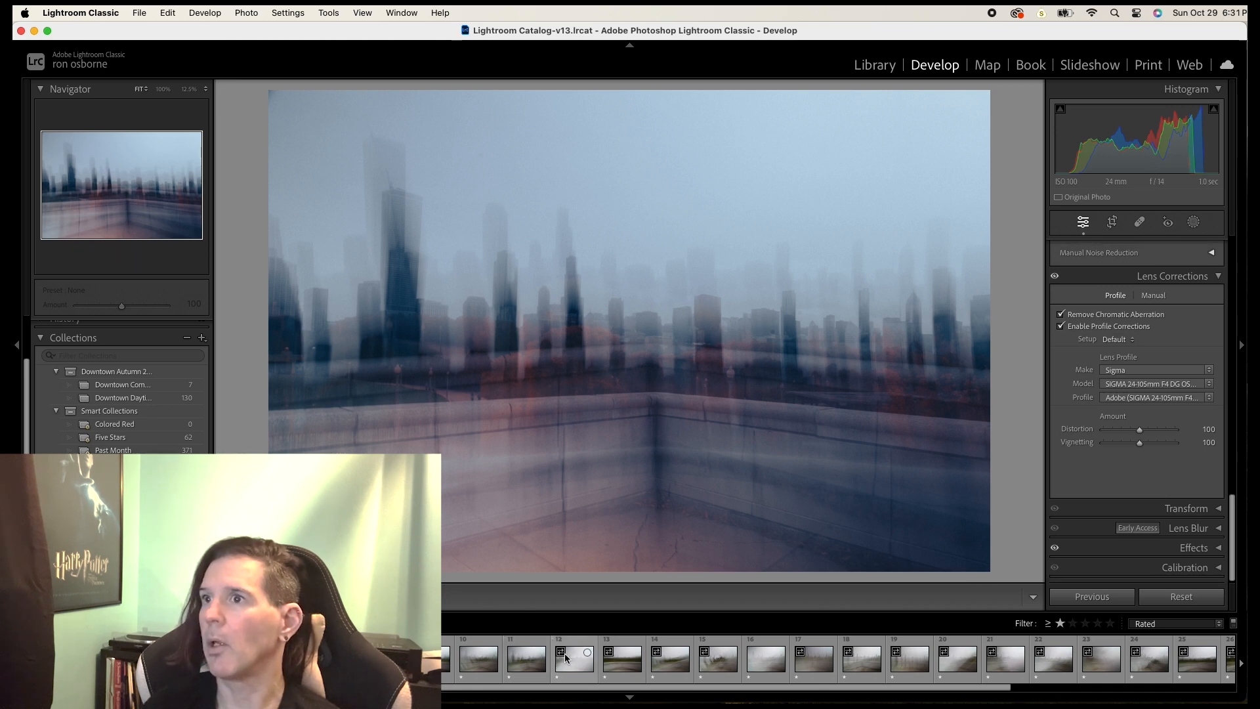
- Select all rated photos from the first through the 31st and synchronize RPO_3177.NEF's develop settings to them
scroll(754, 656, "right", 3)
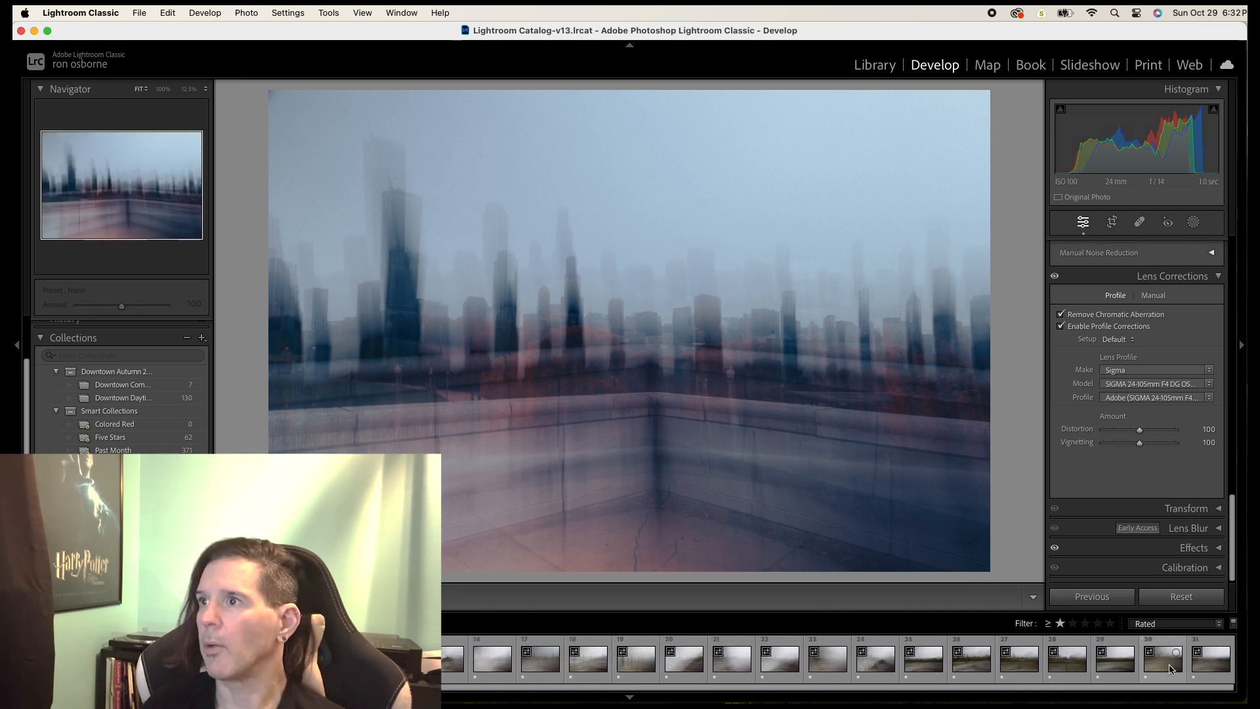
left_click(1210, 668, "shift")
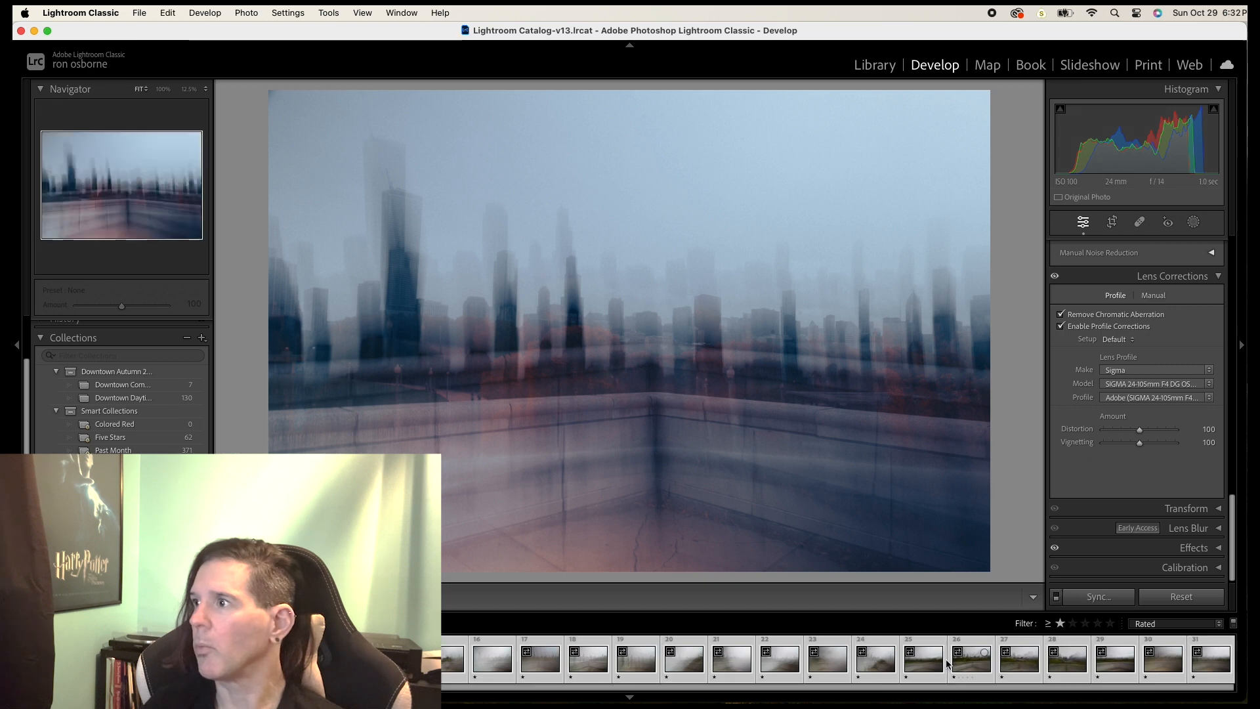
scroll(885, 656, "left", 3)
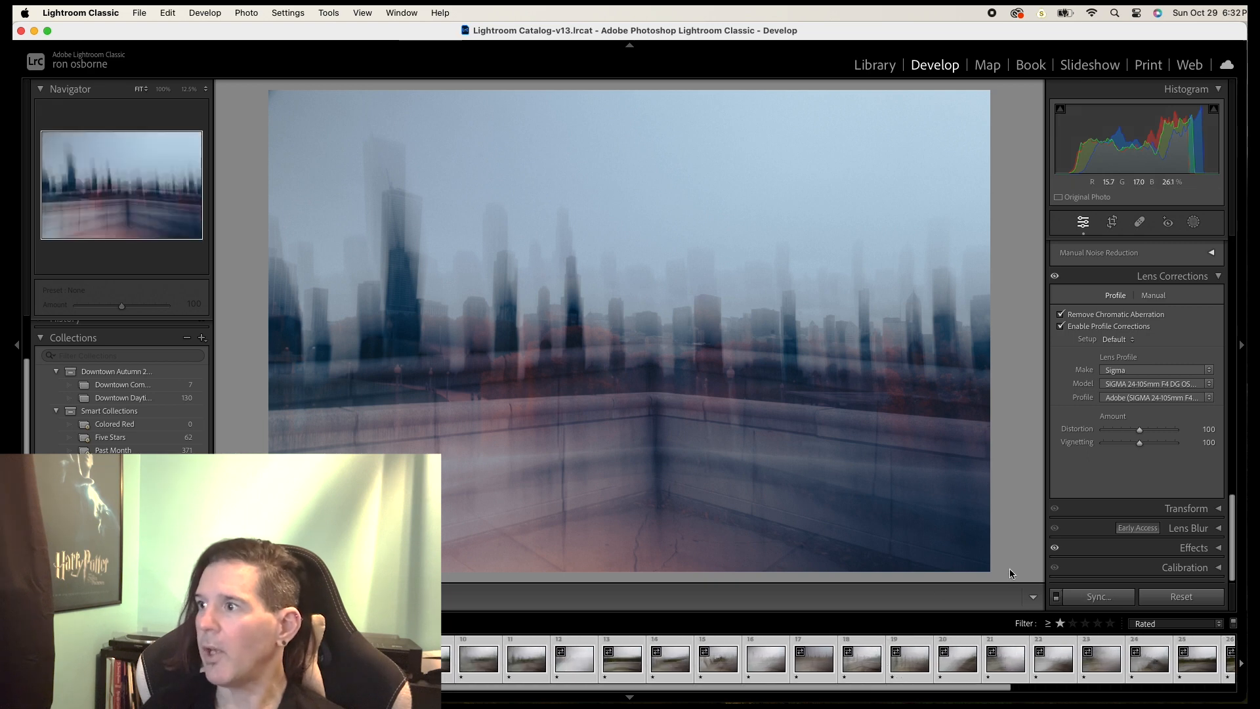
left_click(1108, 598)
left_click(853, 370)
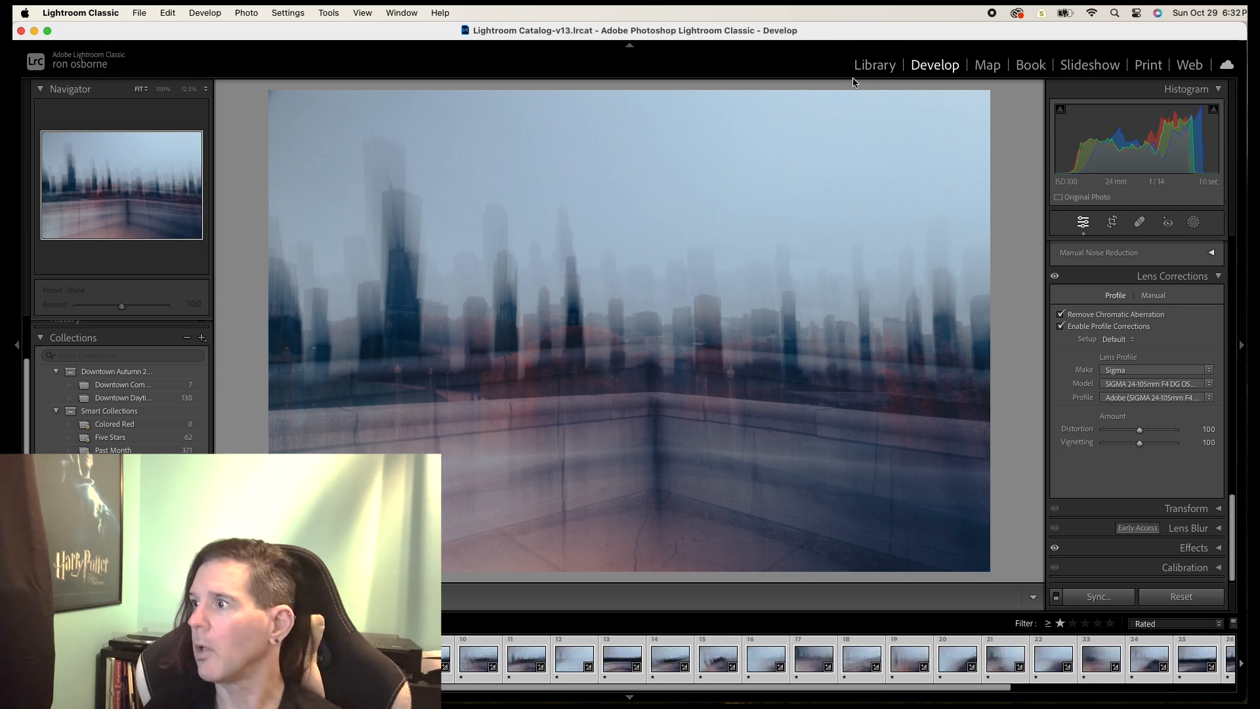
- Return to the Library grid and examine the synced look across all the rated thumbnails
left_click(875, 65)
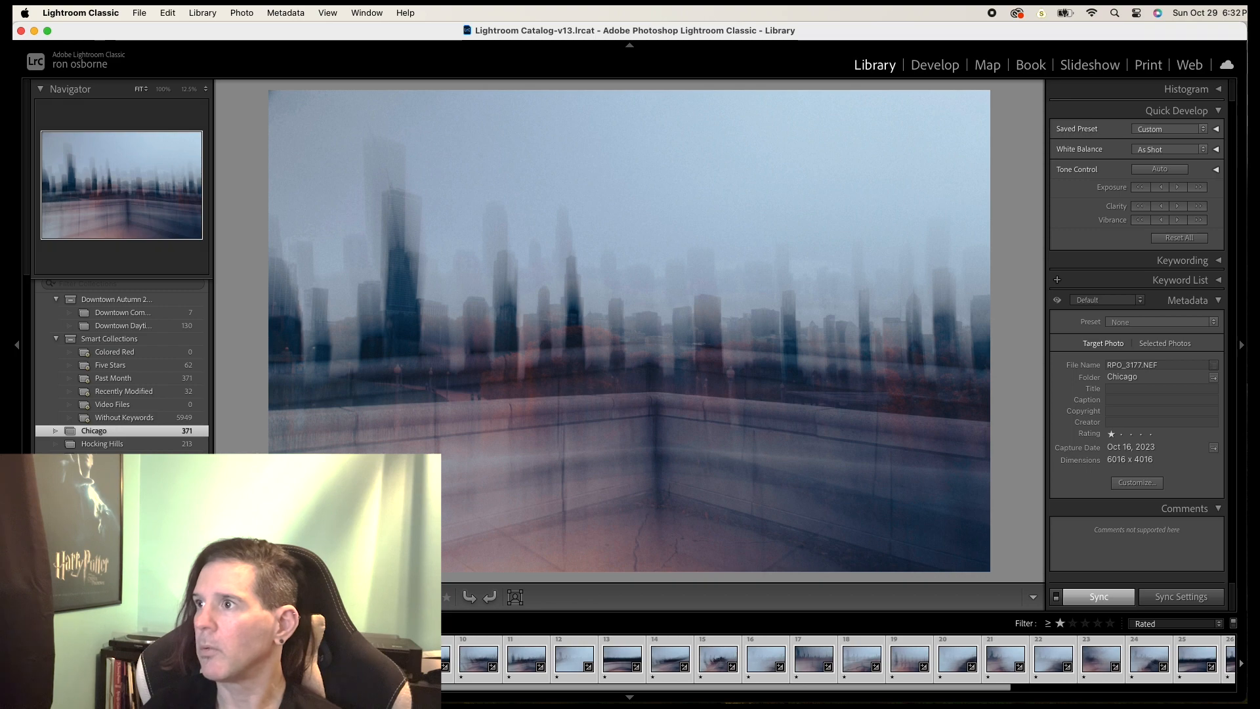
key("g")
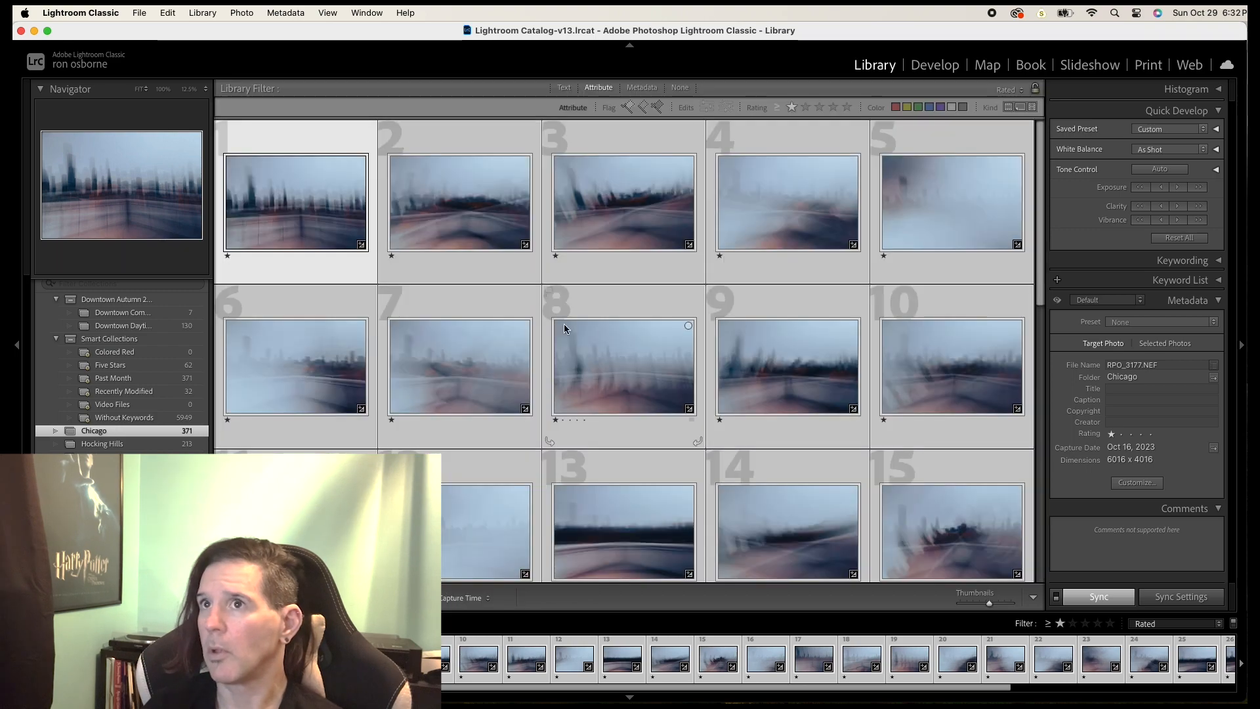
scroll(617, 336, "down", 10)
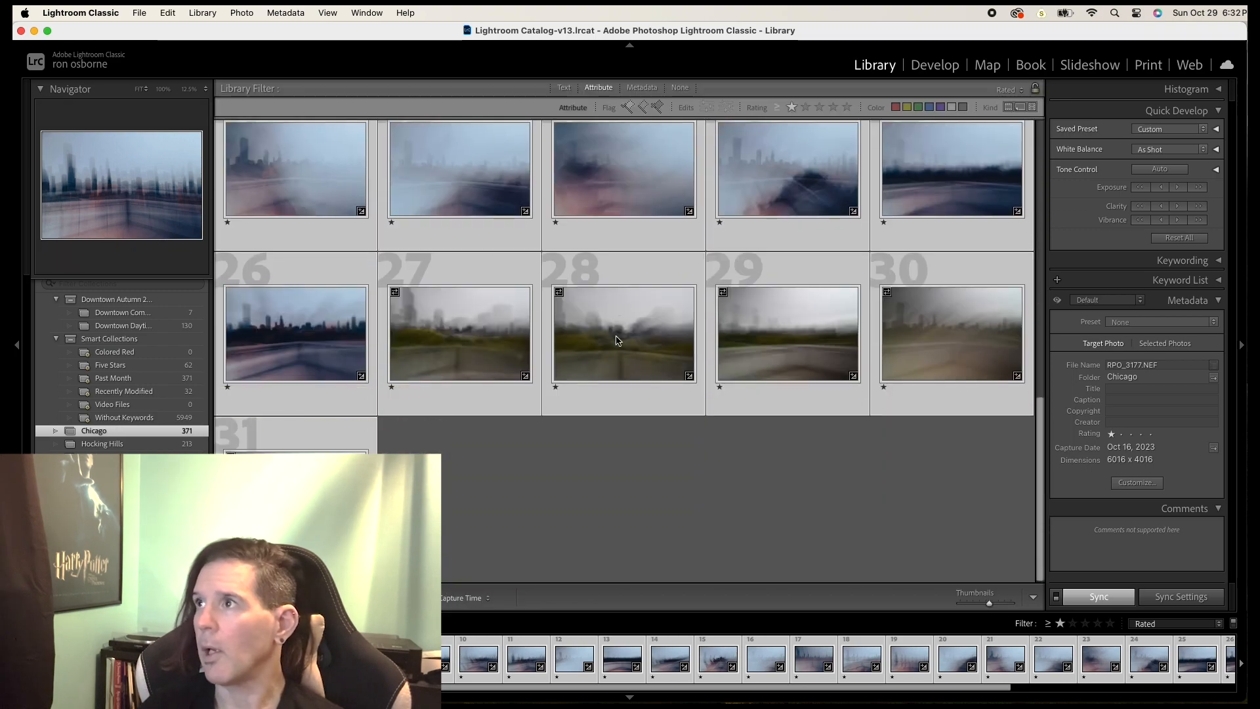
scroll(471, 375, "up", 10)
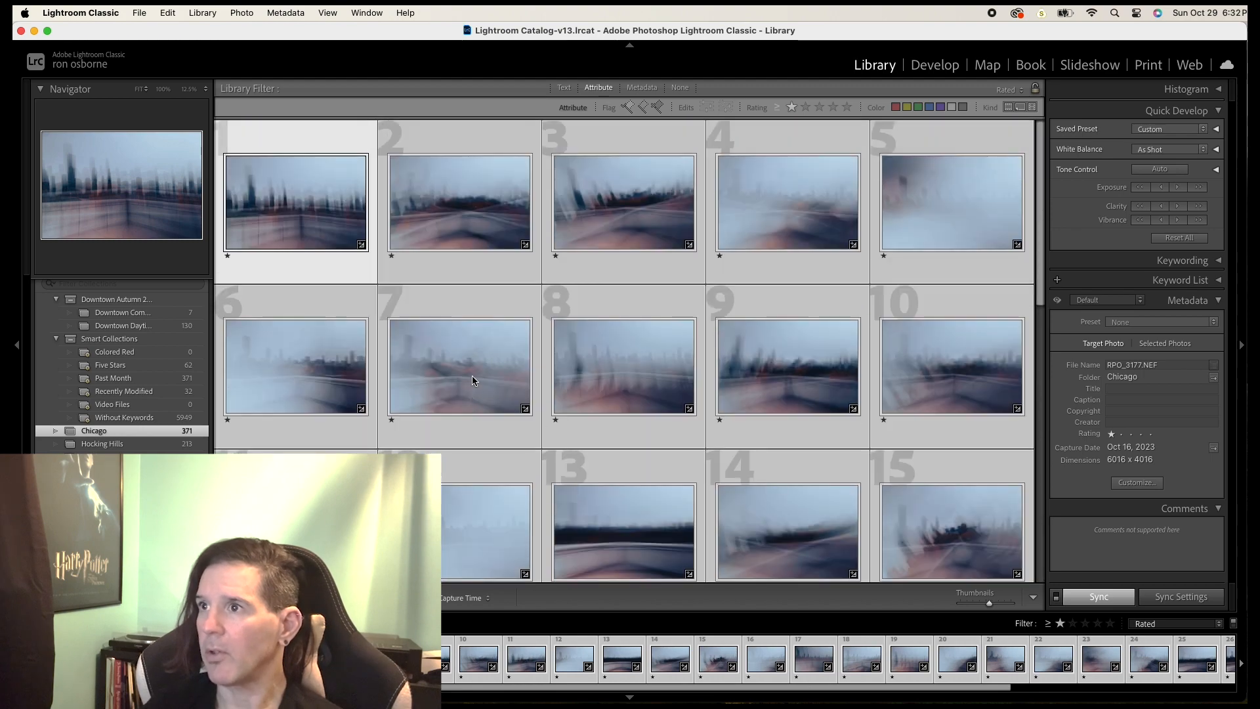
scroll(543, 295, "down", 10)
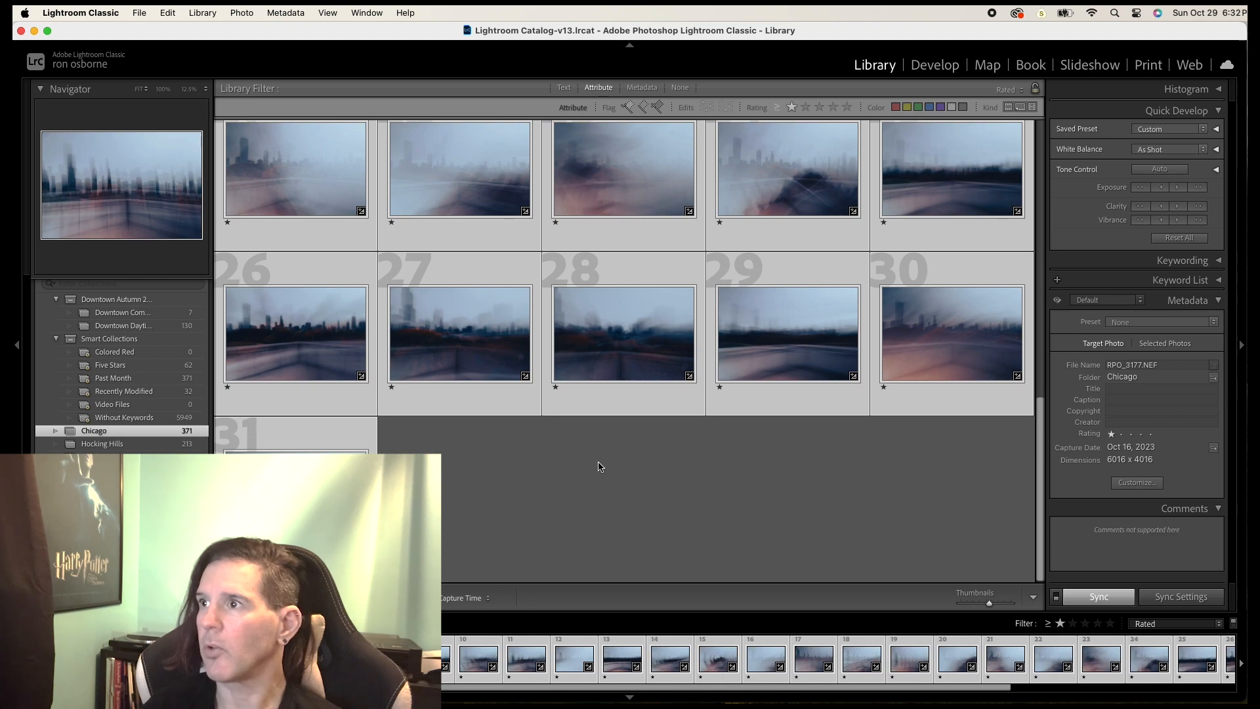
scroll(585, 440, "up", 10)
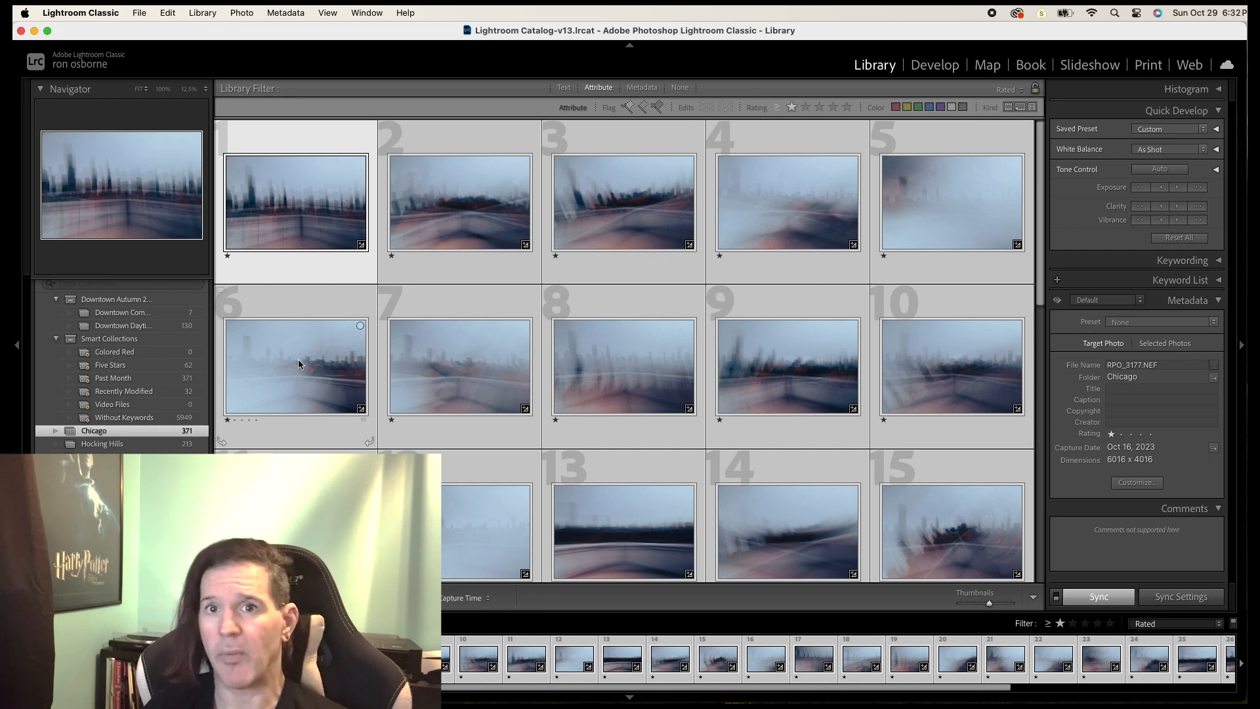
- Drop the multiple selection so that only the first photo, RPO_3177.NEF, is selected
left_click(400, 230)
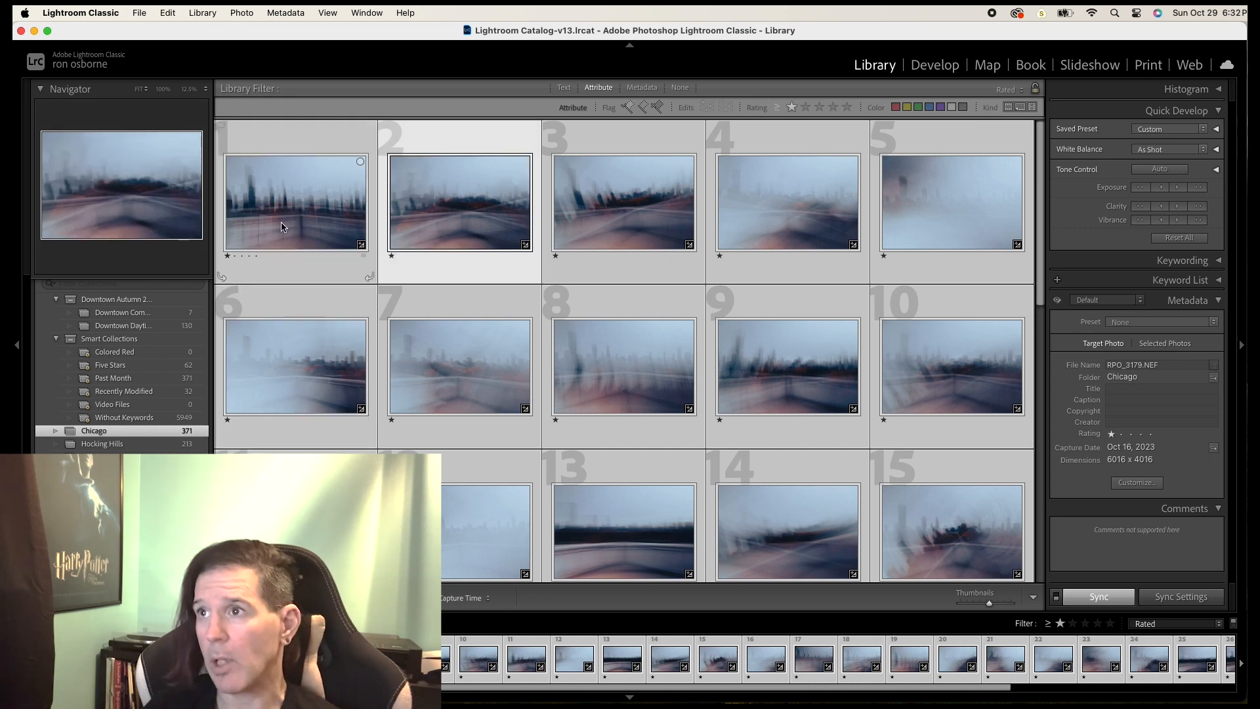
right_click(270, 189)
left_click(325, 176)
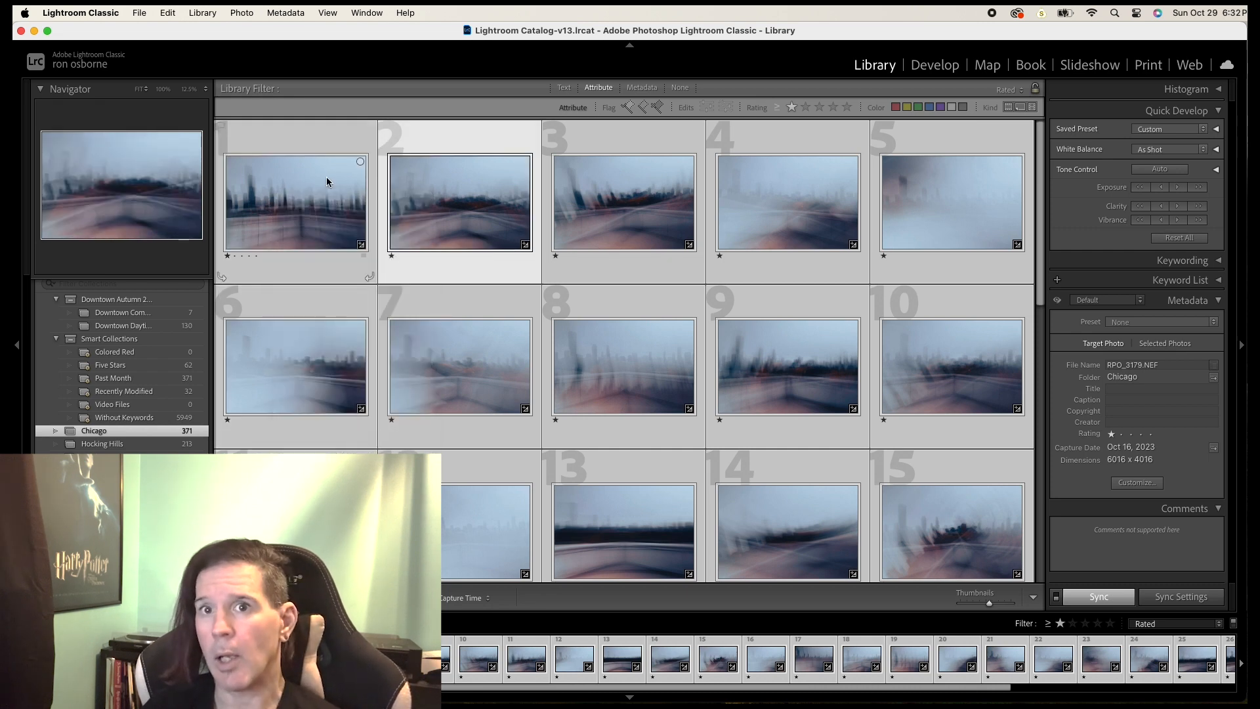
left_click(339, 201)
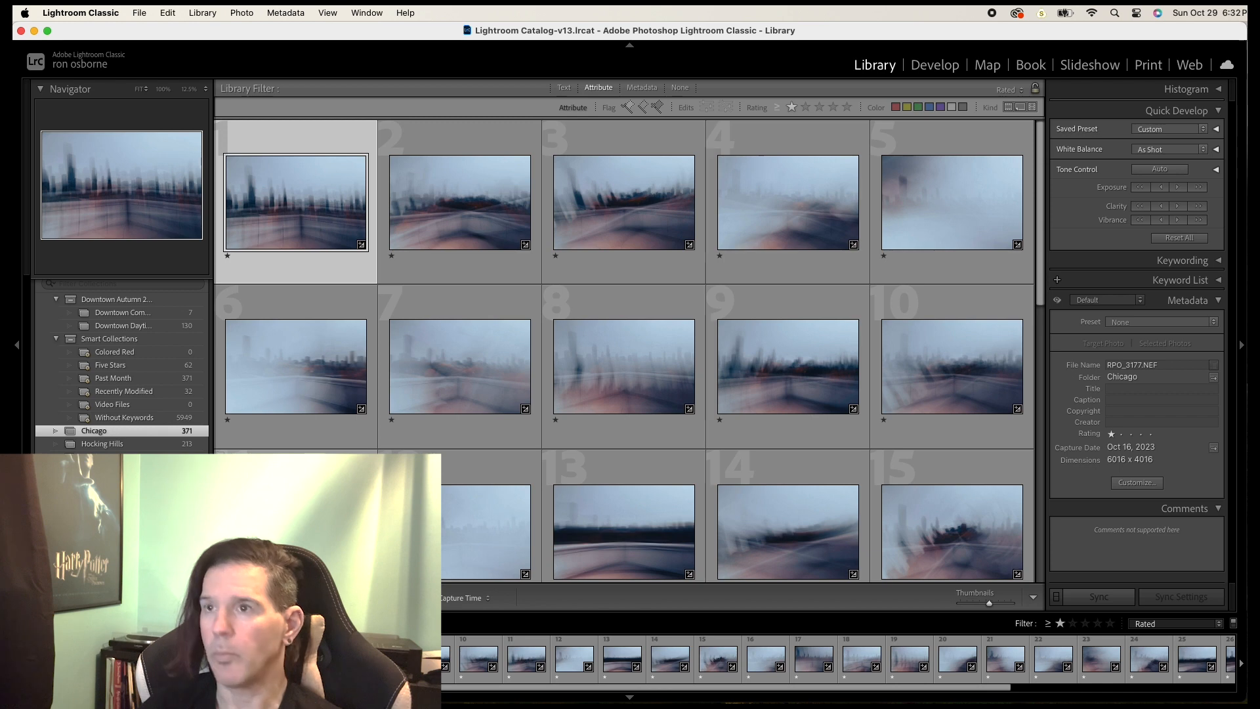
- Select the third photo, RPO_3181.NEF, and add the 9th, 11th, 14th and 15th photos to the selection
key("Right")
key("Right")
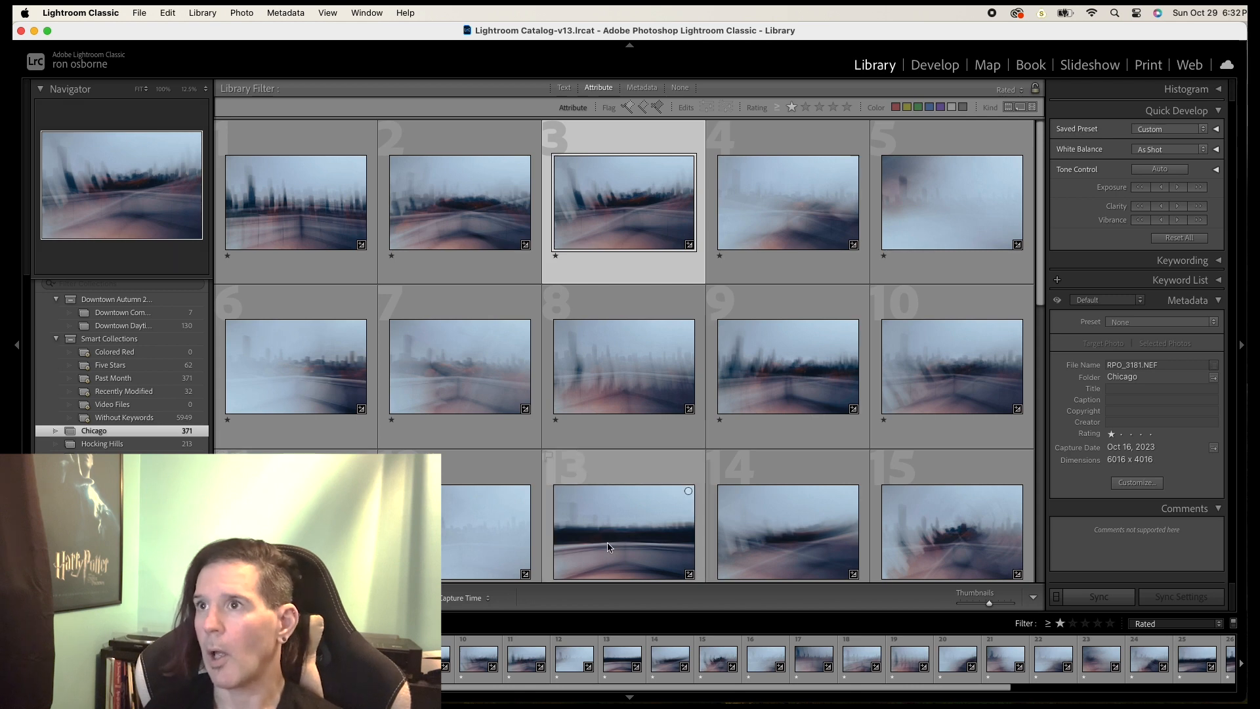
left_click(783, 395, "super")
scroll(782, 395, "down", 3)
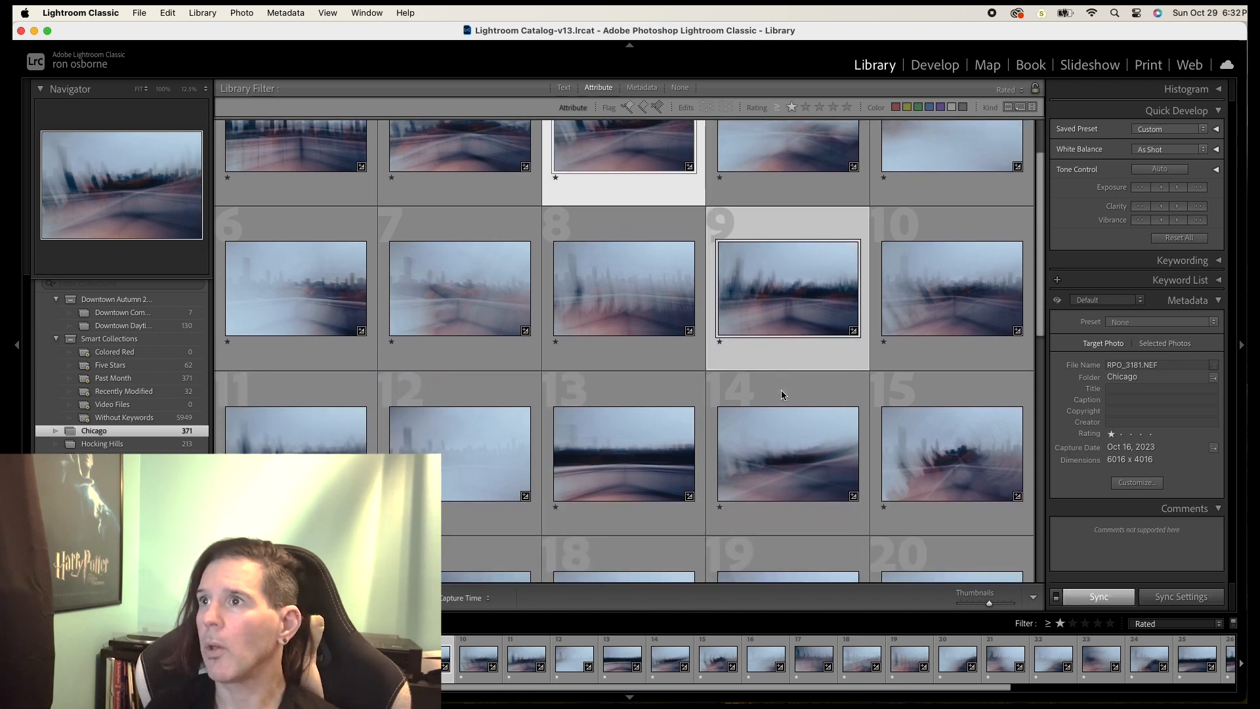
left_click(295, 472, "super")
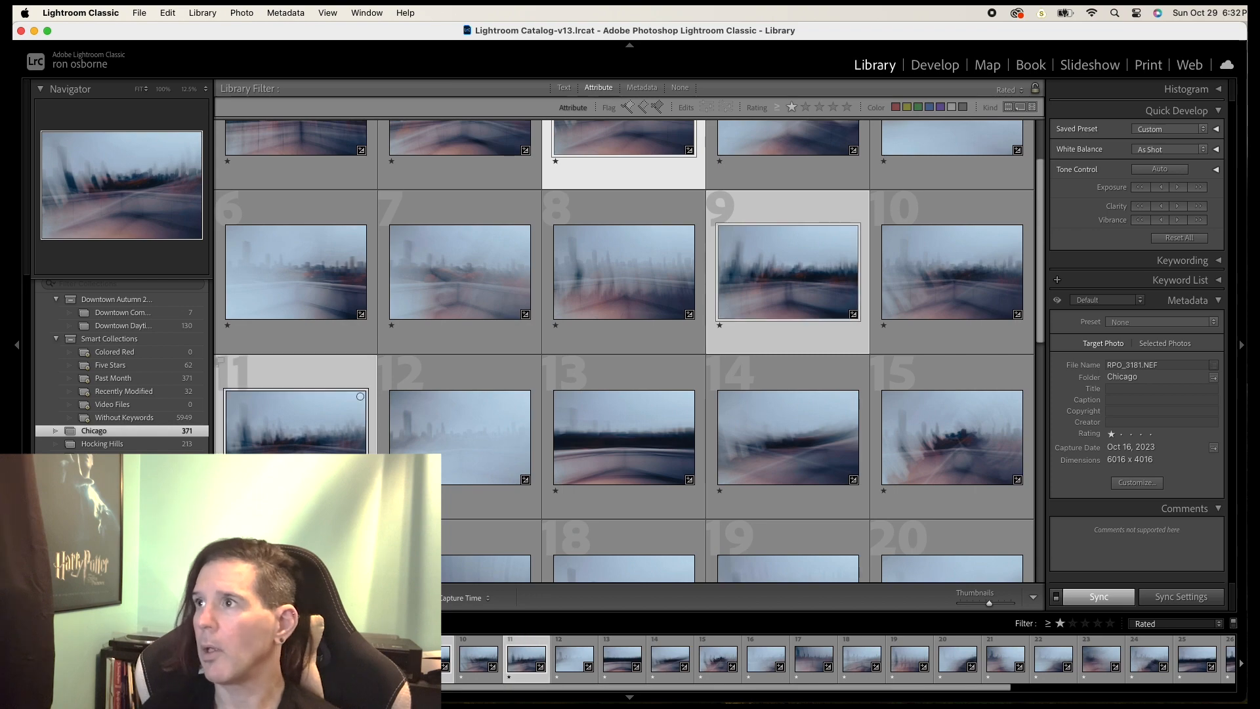
left_click(781, 464, "super")
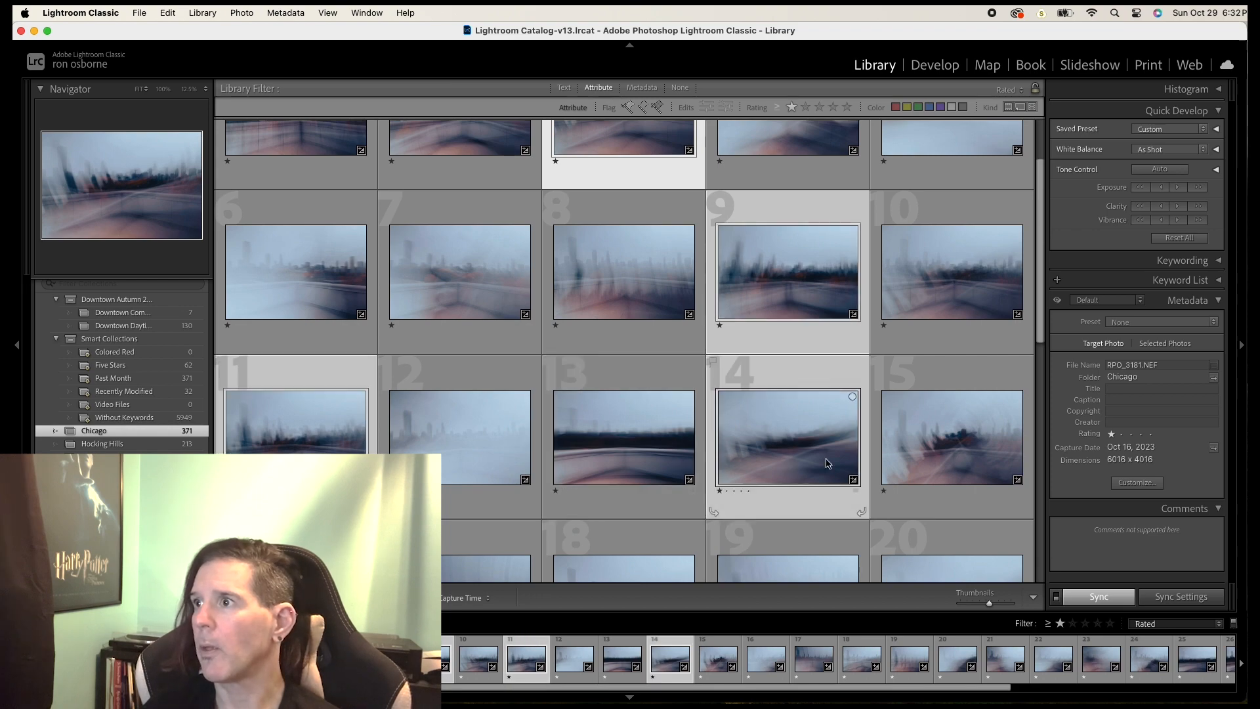
left_click(925, 463, "super")
- Add the 19th photo to the selection and look over the chosen thumbnails in the grid
scroll(781, 463, "down", 10)
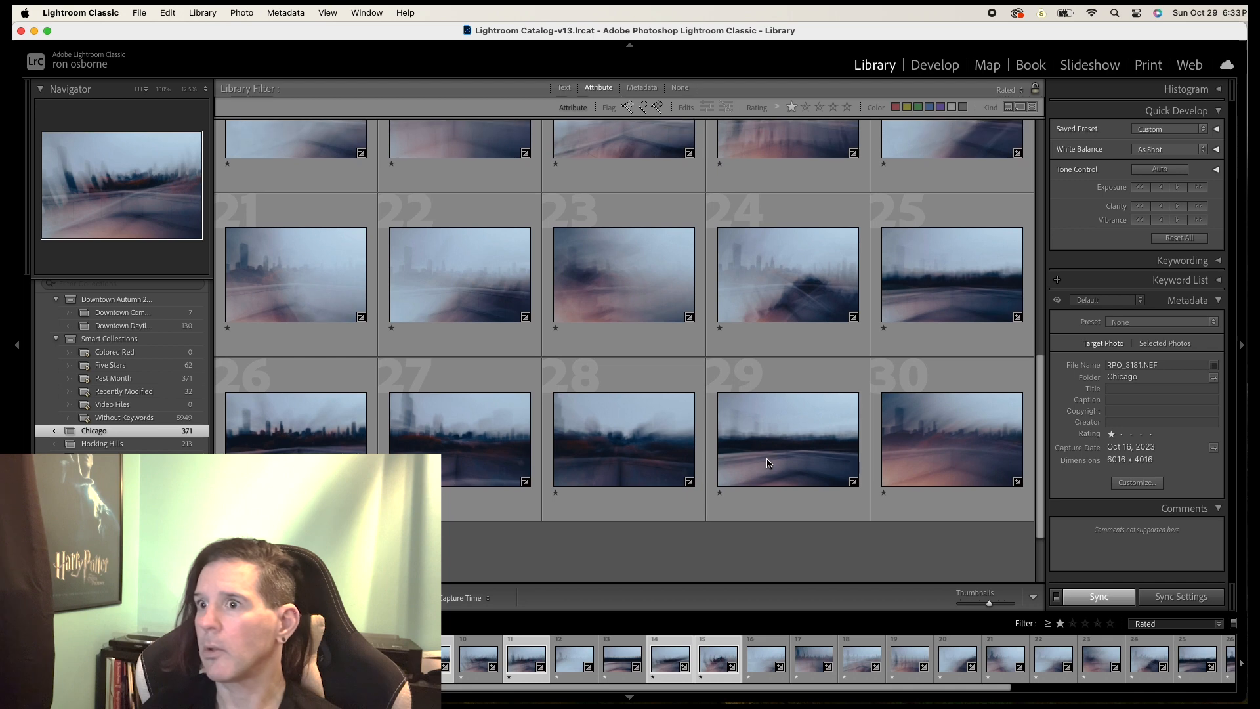
scroll(771, 462, "up", 5)
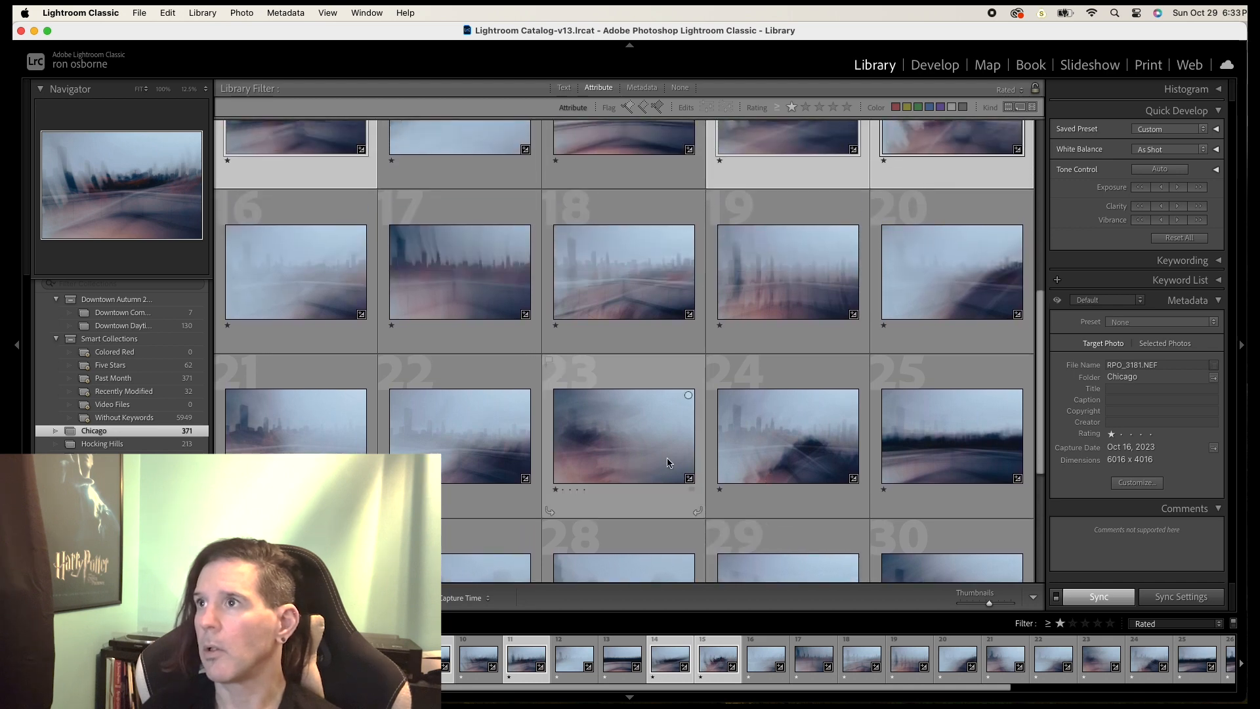
scroll(675, 456, "up", 3)
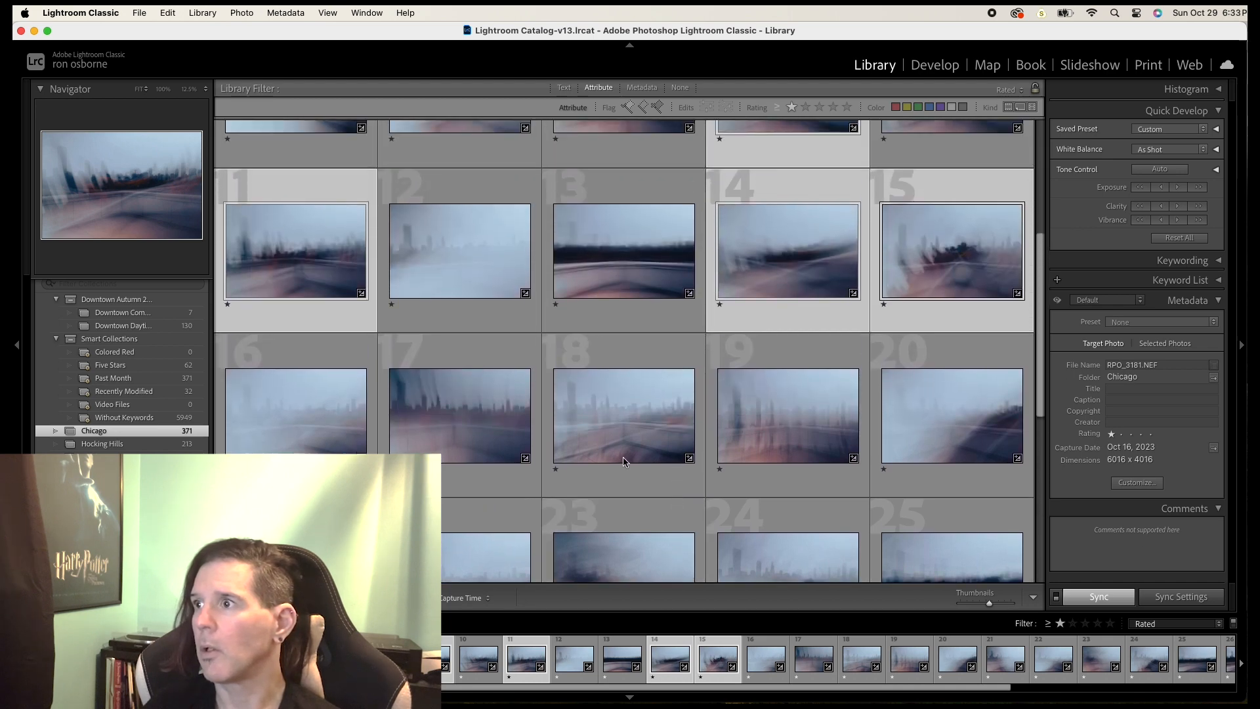
left_click(780, 437, "super")
scroll(762, 436, "up", 3)
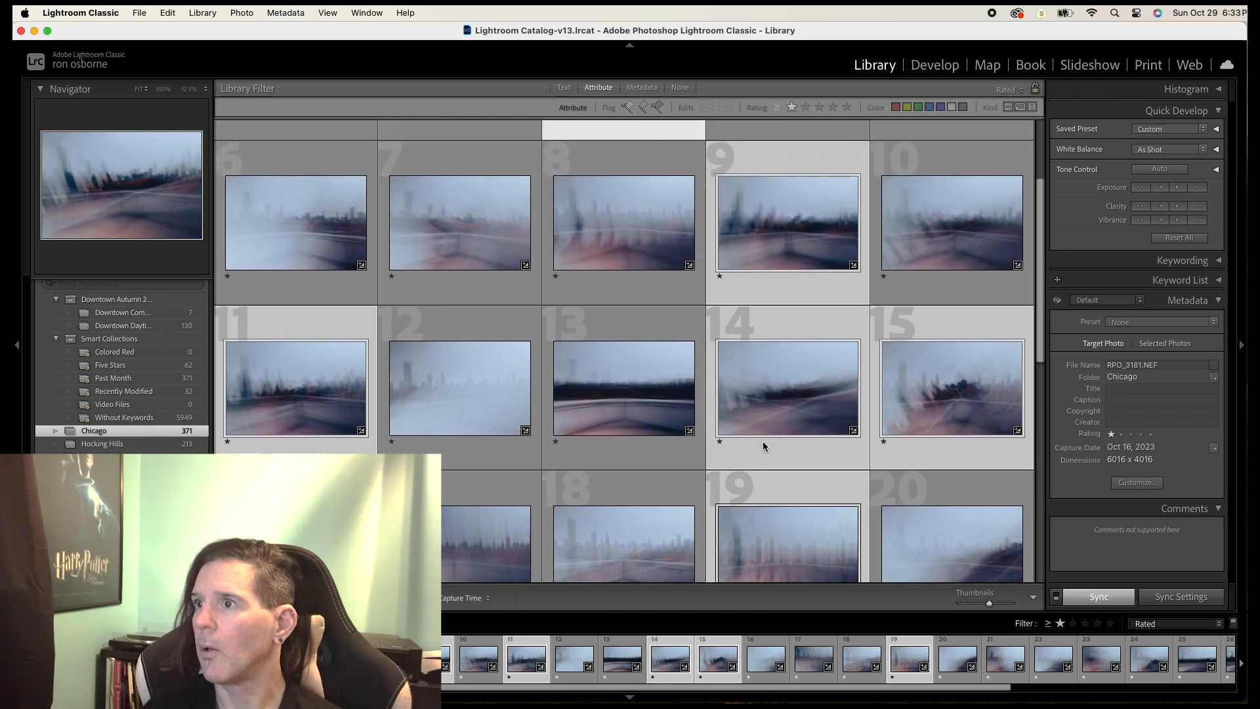
scroll(763, 441, "down", 3)
scroll(765, 460, "up", 3)
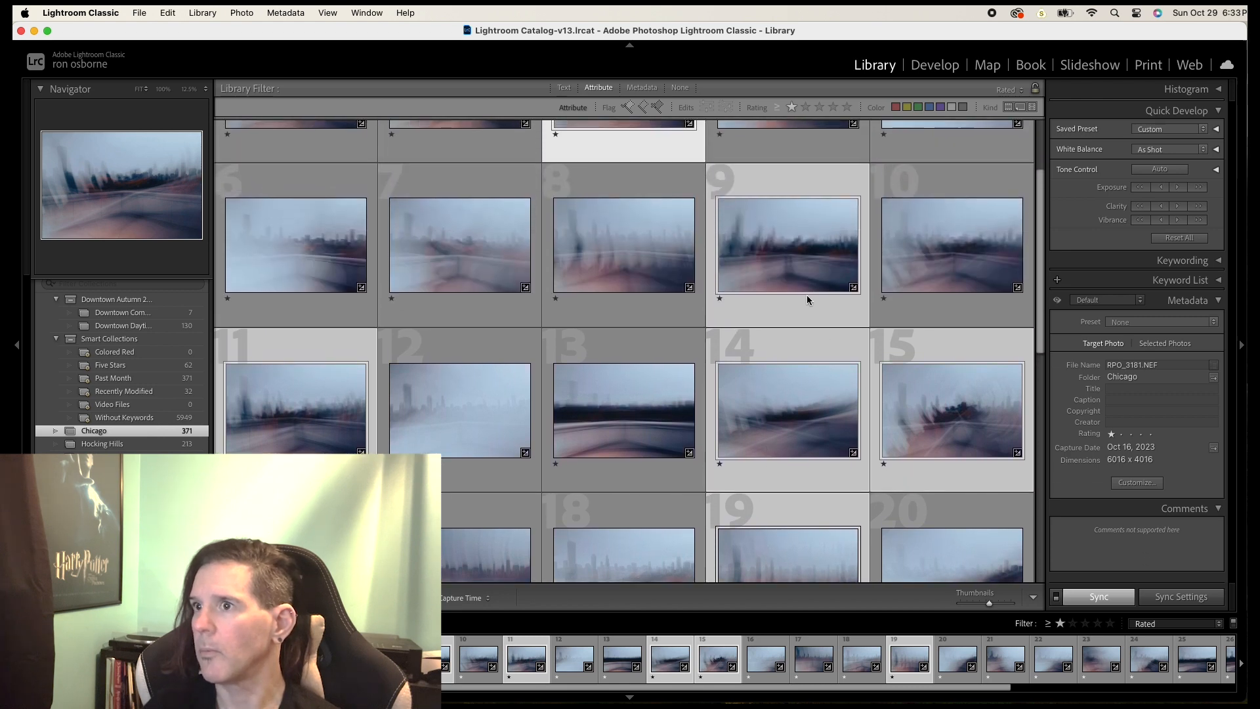
scroll(292, 378, "up", 3)
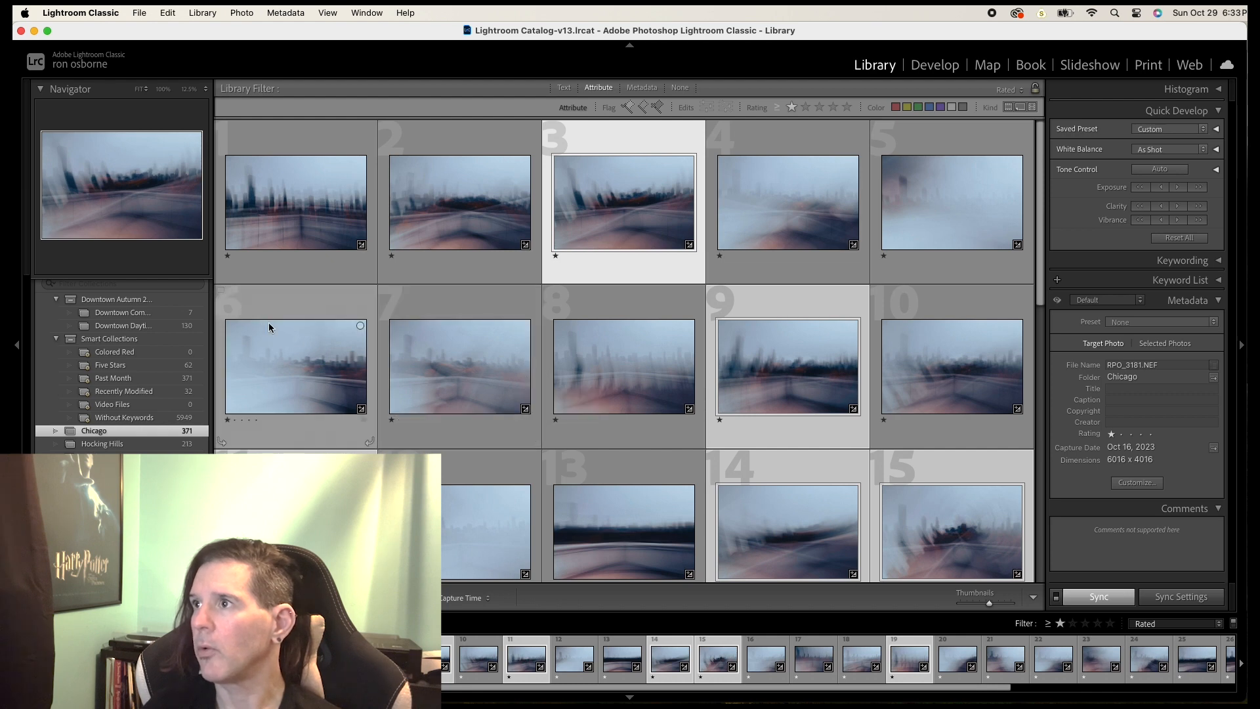
- Review the Edit In choices for the selected photos, including Open as Layers in Photoshop, without launching any
left_click(251, 14)
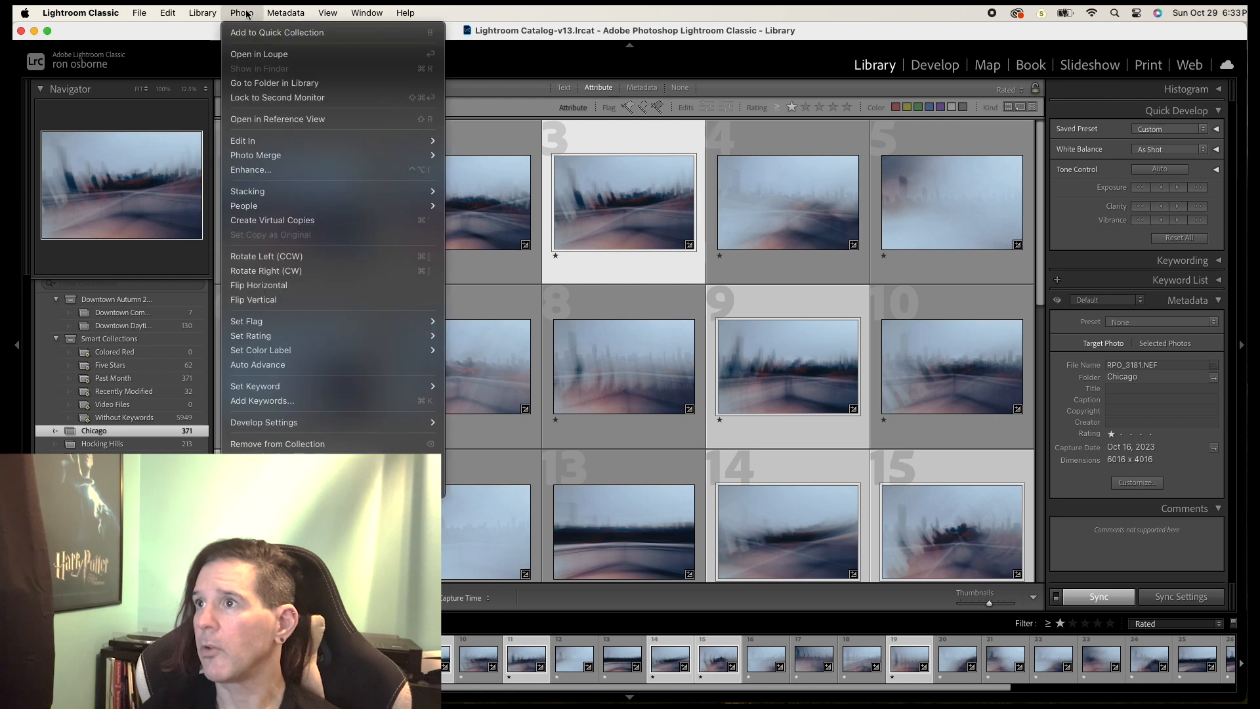
mouse_move(251, 145)
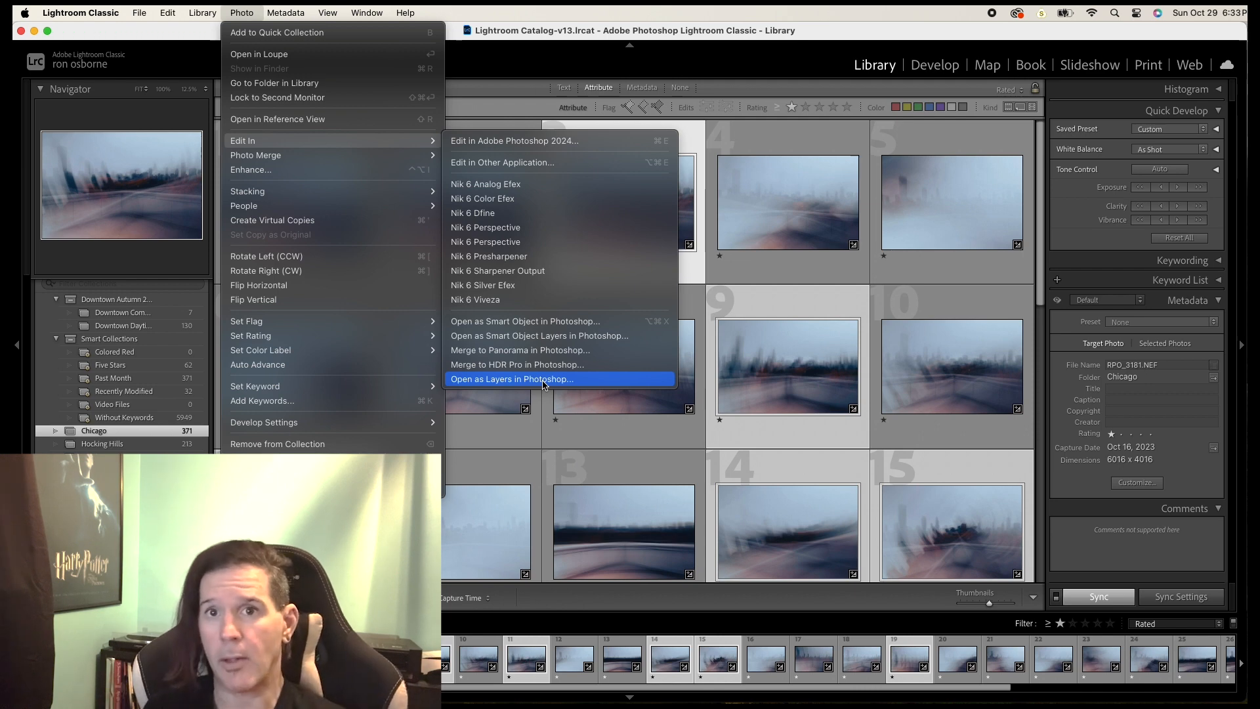
left_click(456, 12)
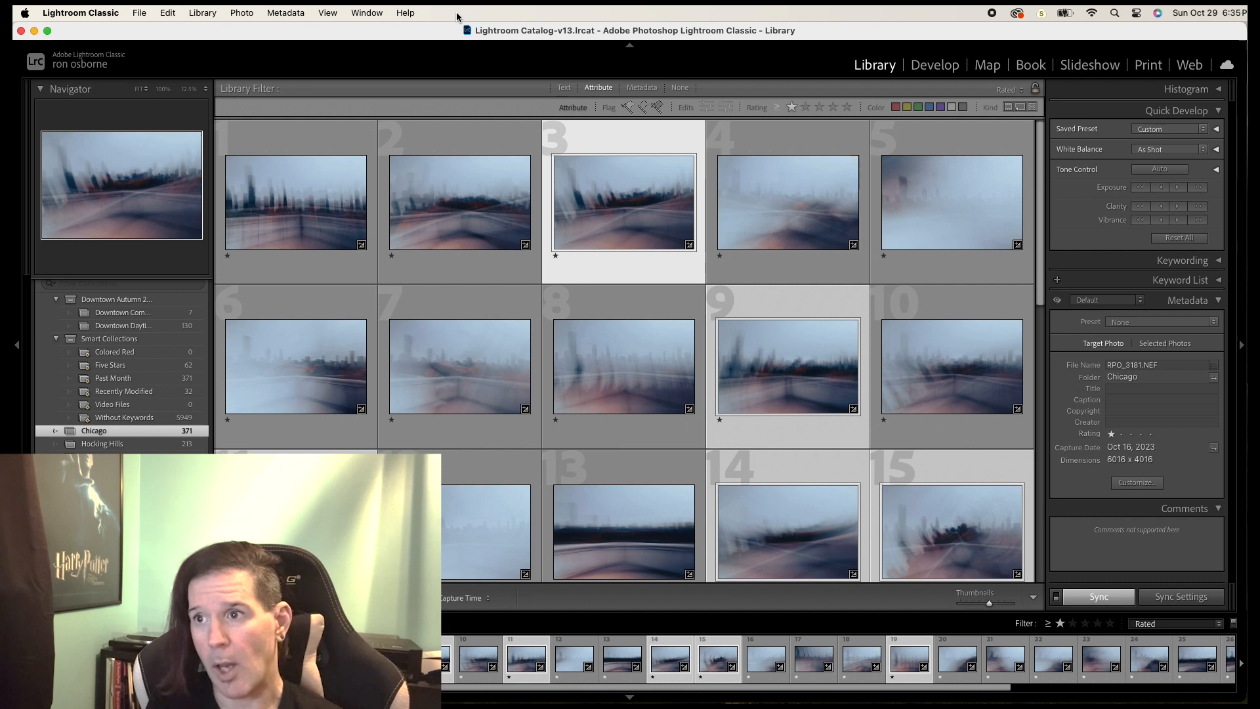
- Switch to the Develop module with the photos still selected and check the Edit In choices there
left_click(938, 70)
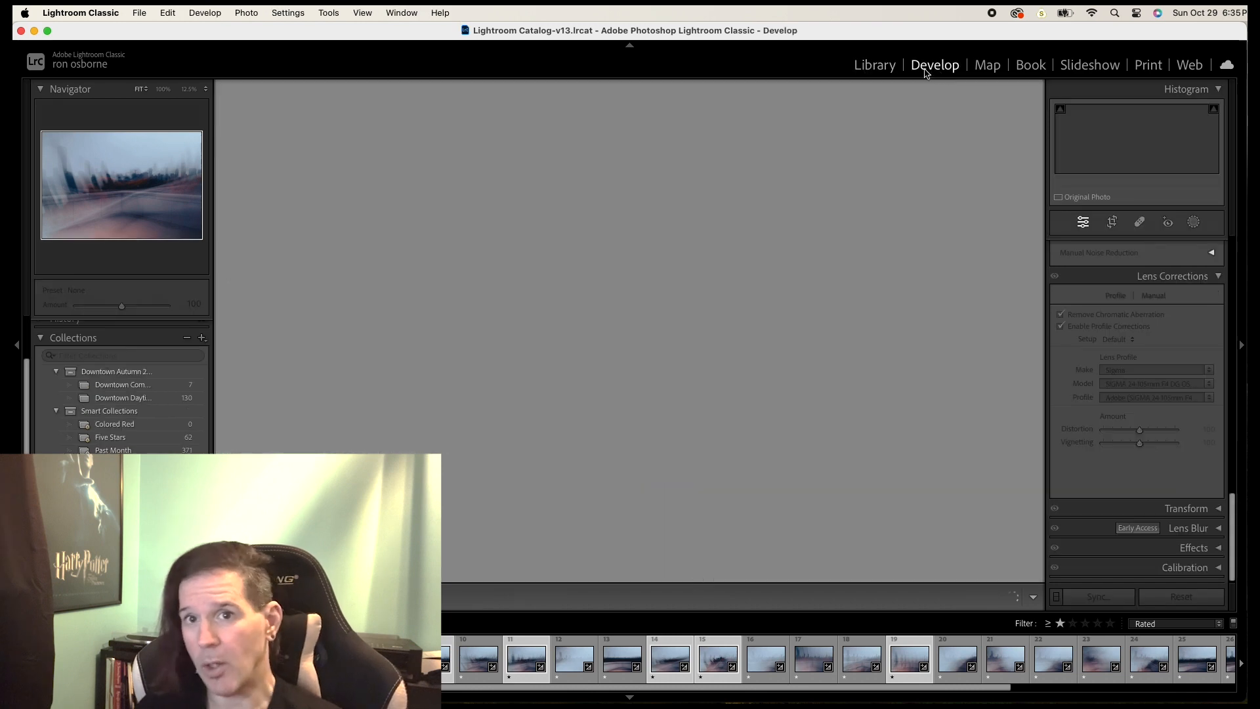
scroll(1118, 478, "down", 1)
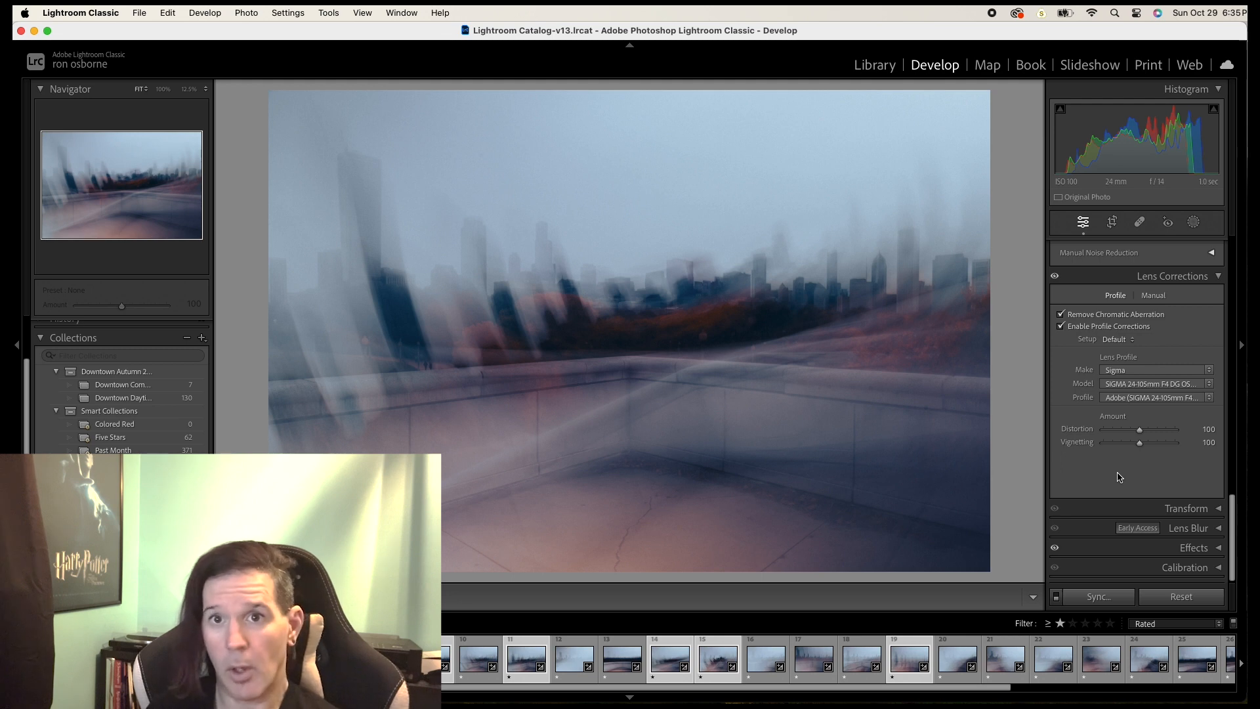
left_click(244, 12)
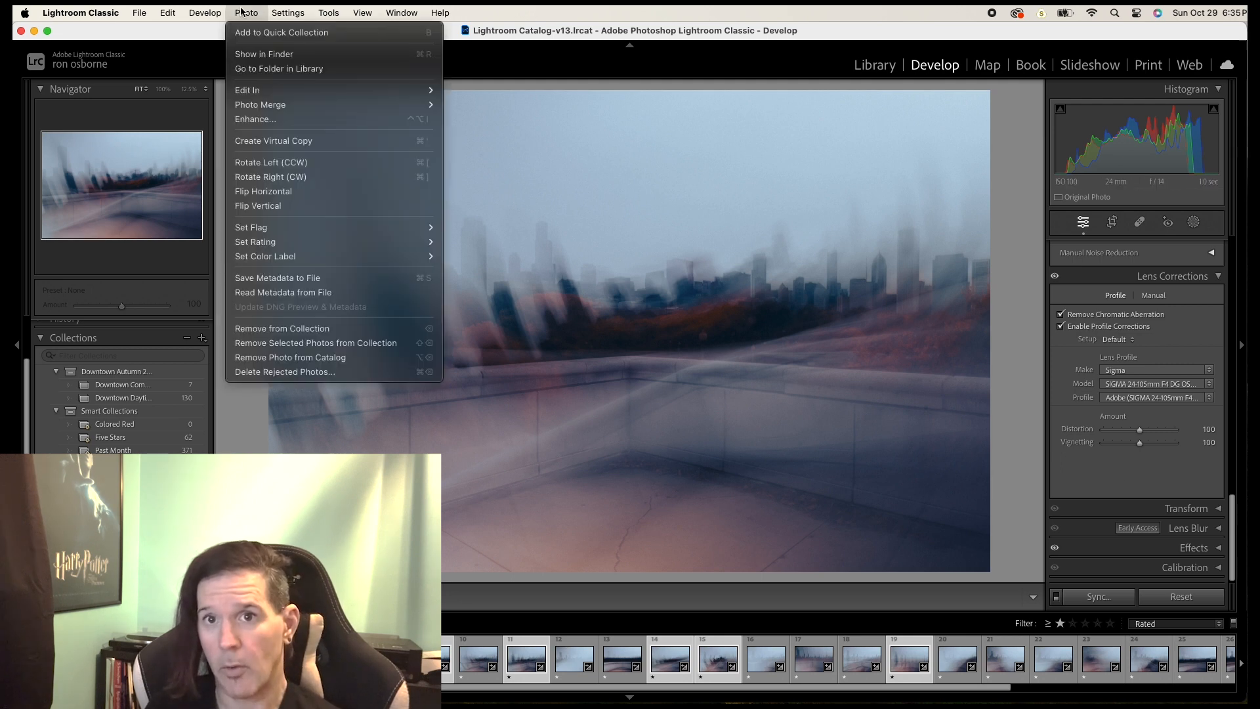
mouse_move(257, 92)
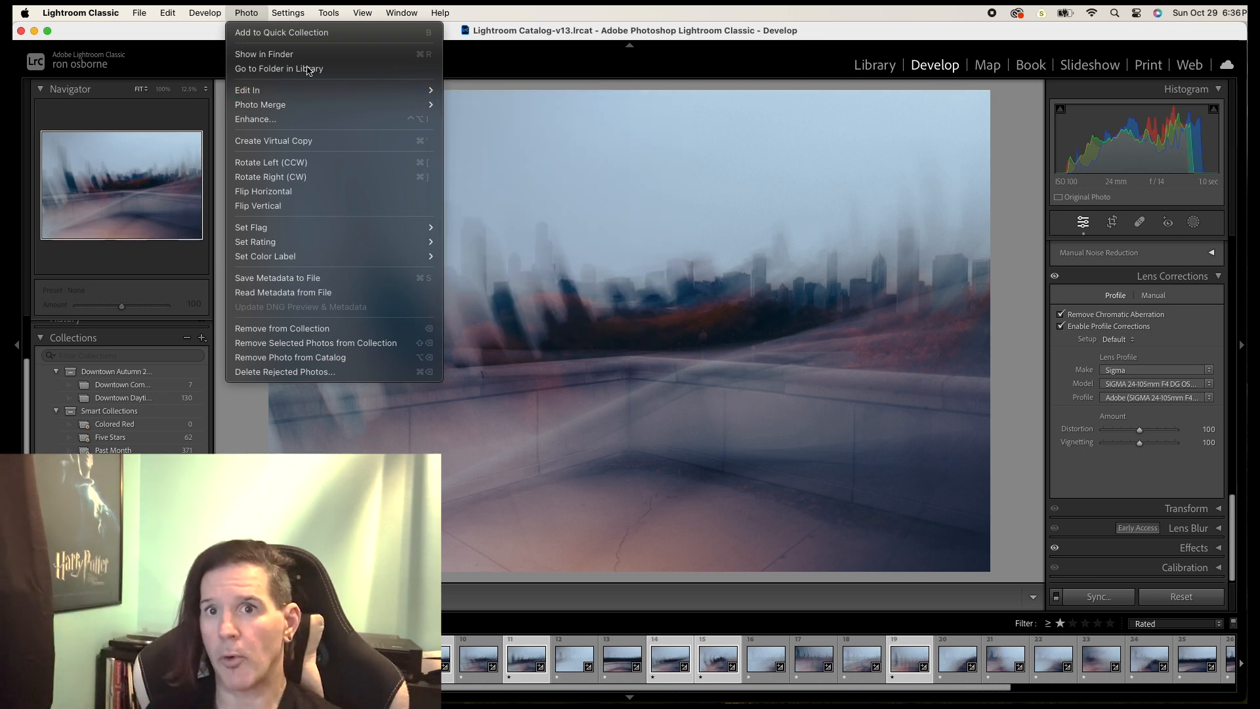
key("Escape")
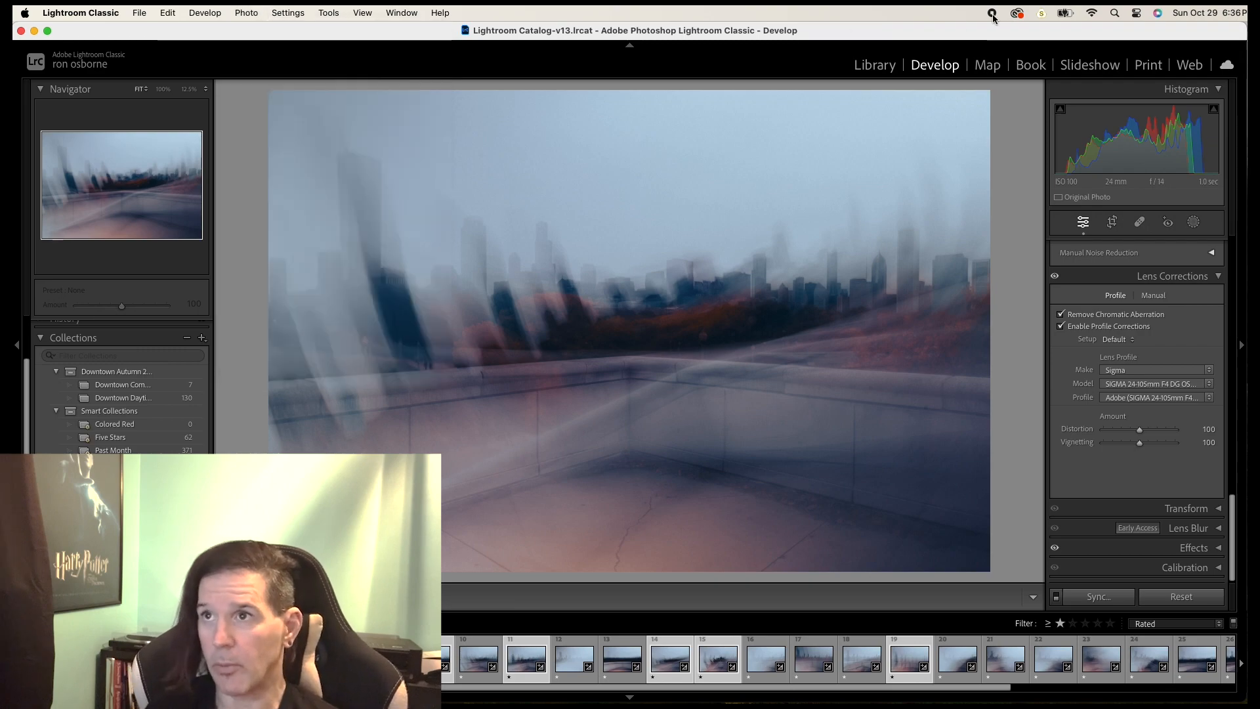